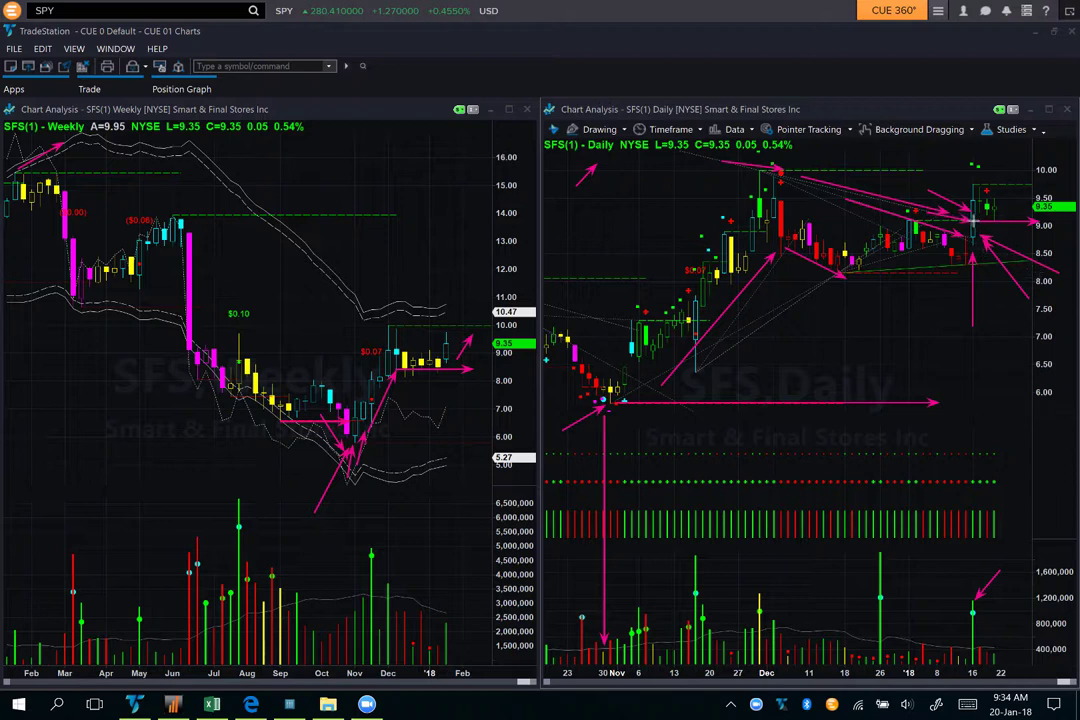
# Mark the SFS daily chart with arrows along the breakout level near 9.10, at the breakout candle and upward from the latest candles.
pyautogui.moveTo(1005, 220); pyautogui.dragTo(1044, 219)
pyautogui.moveTo(953, 159)
pyautogui.mouseDown()
pyautogui.moveTo(970, 181)
pyautogui.moveTo(1017, 192)
pyautogui.moveTo(1027, 173)
pyautogui.mouseUp()
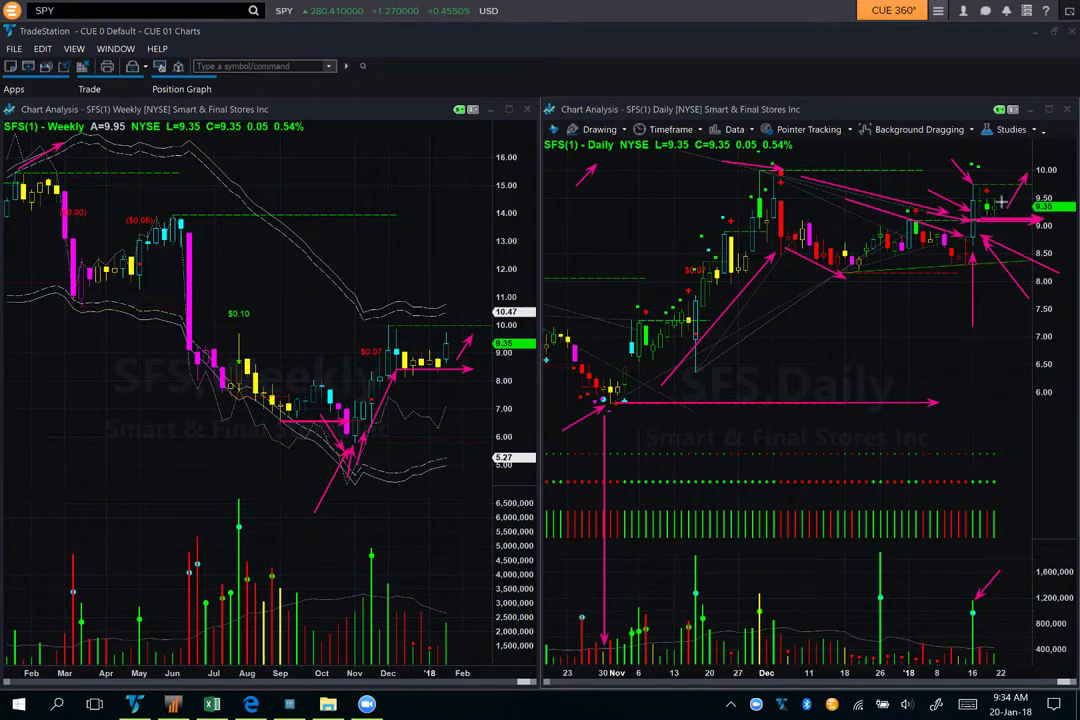
pyautogui.moveTo(1003, 203); pyautogui.dragTo(1018, 175)
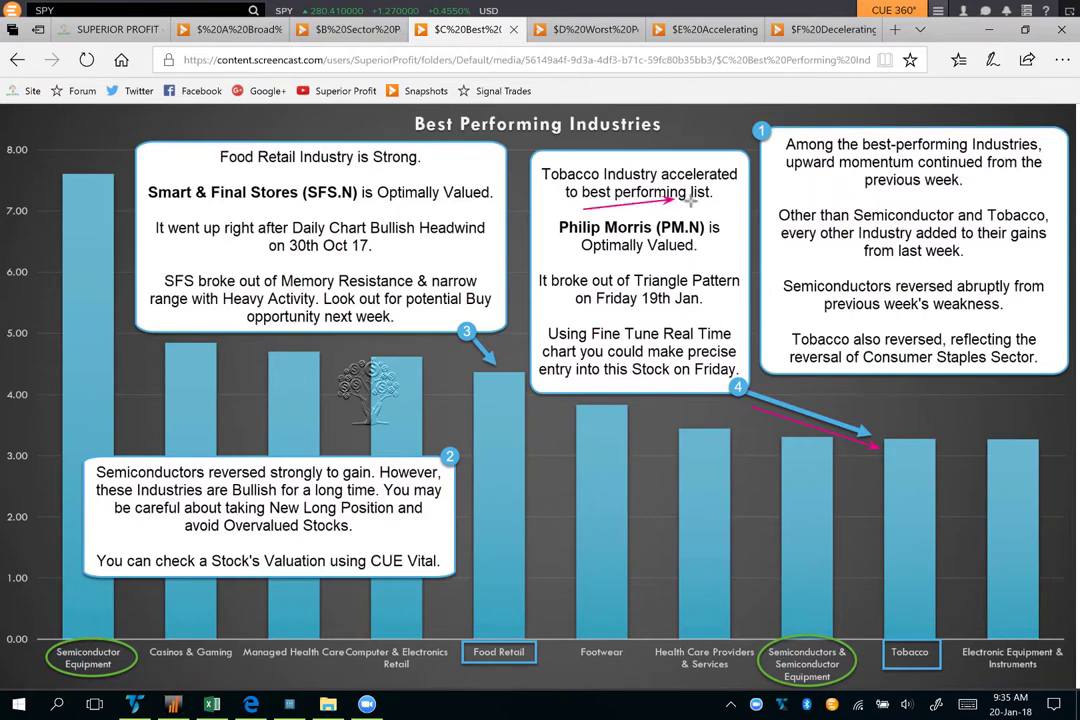
# Underline the key phrases of the Tobacco note on Philip Morris (PM.N) with arrows in the Best Performing Industries slide, then leave annotation.
pyautogui.moveTo(583, 210); pyautogui.dragTo(712, 208)
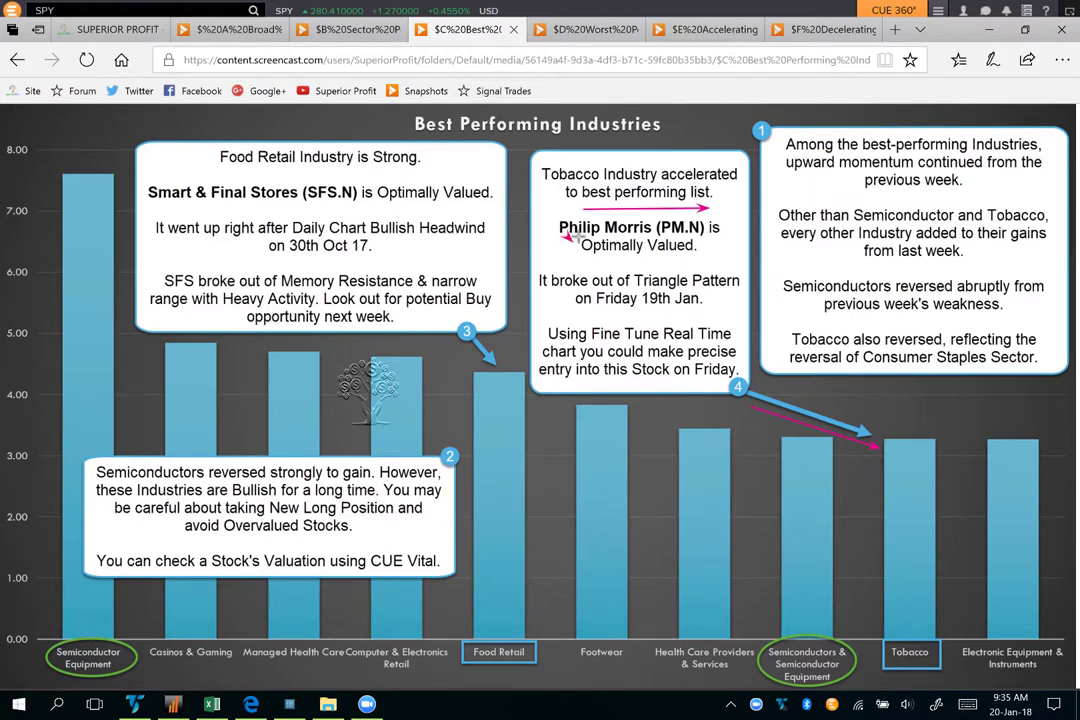
pyautogui.moveTo(558, 238); pyautogui.dragTo(705, 238)
pyautogui.moveTo(582, 259); pyautogui.dragTo(700, 259)
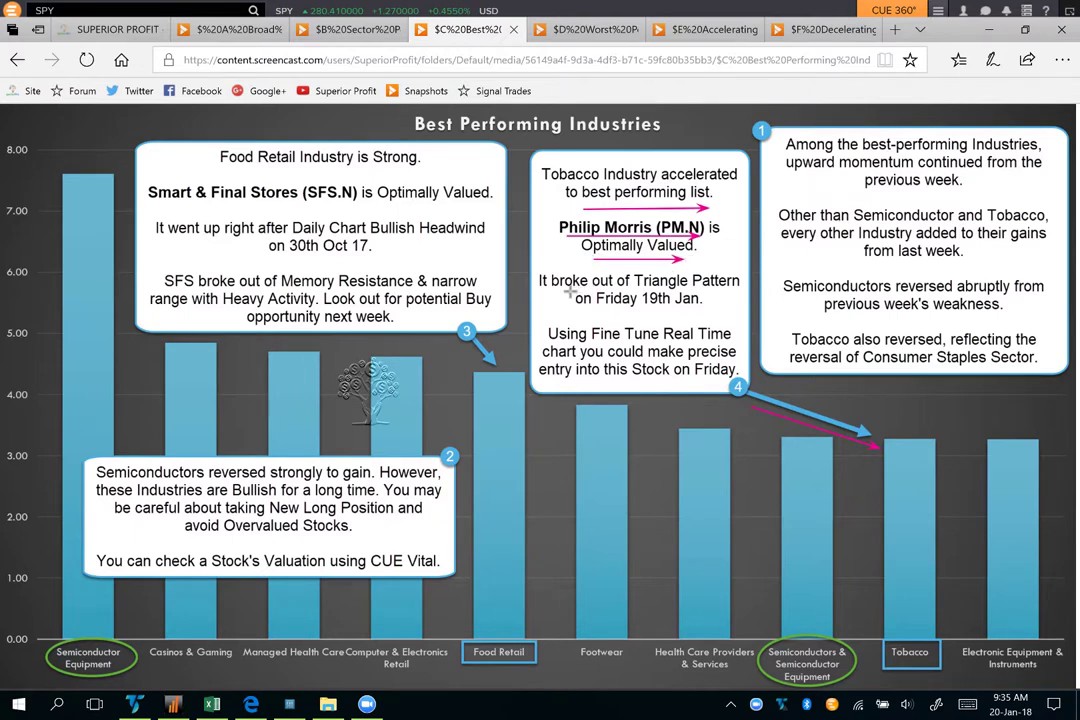
pyautogui.moveTo(575, 289); pyautogui.dragTo(740, 289)
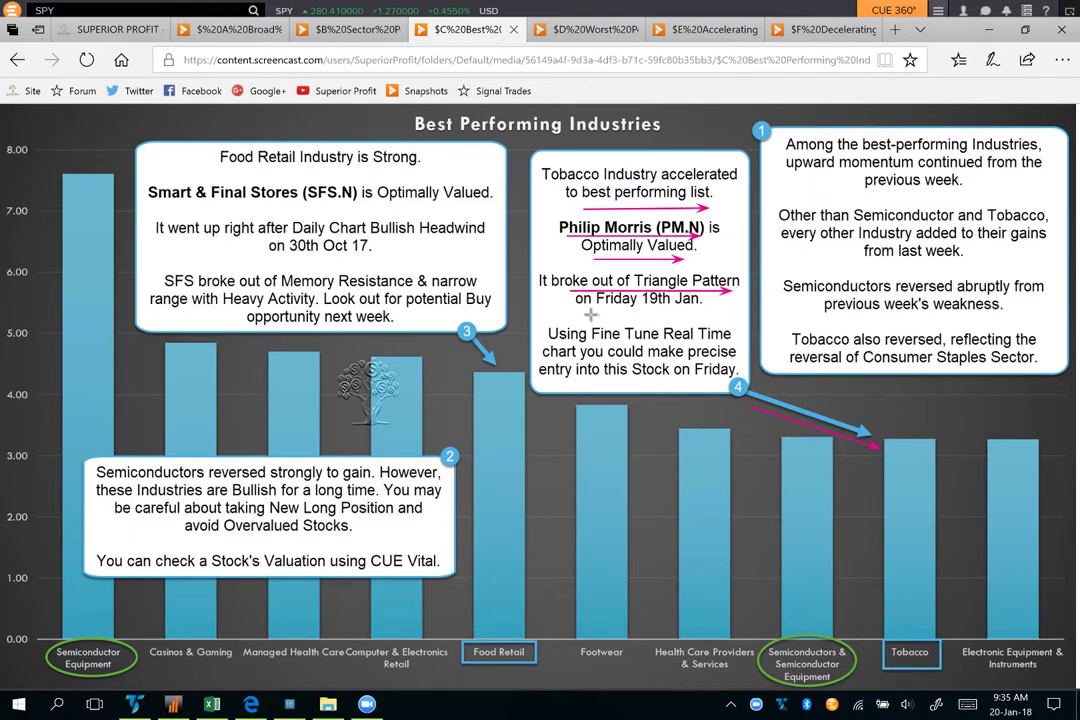
pyautogui.moveTo(576, 311); pyautogui.dragTo(688, 311)
pyautogui.moveTo(592, 346); pyautogui.dragTo(712, 346)
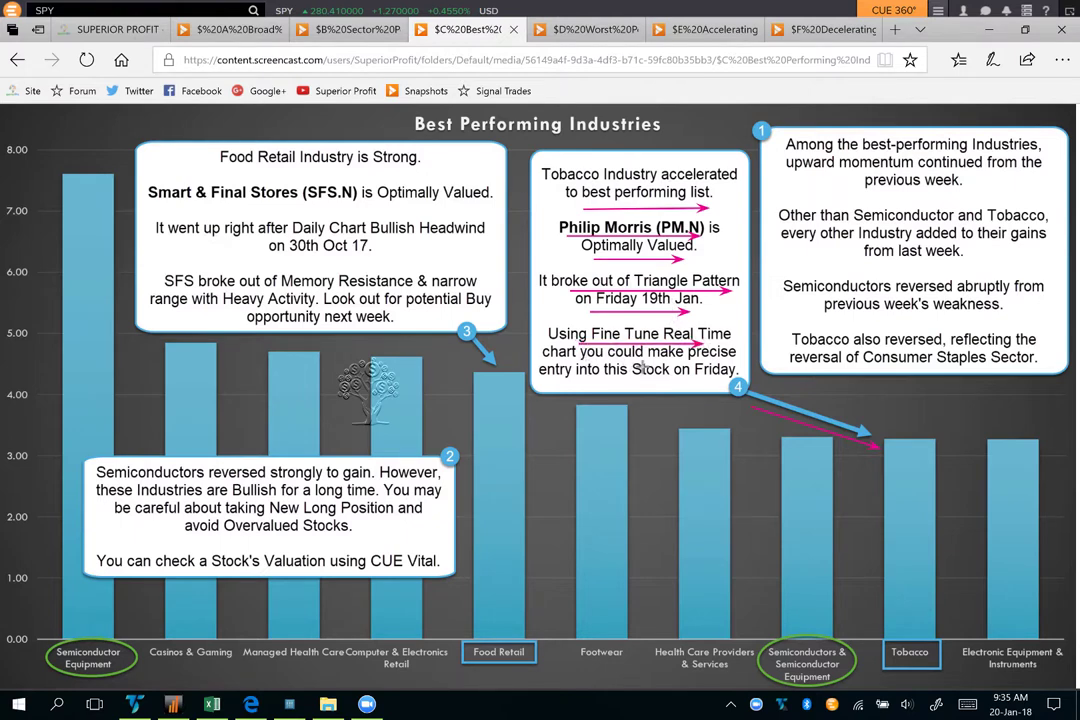
pyautogui.moveTo(560, 380); pyautogui.dragTo(686, 380)
pyautogui.press('Escape')
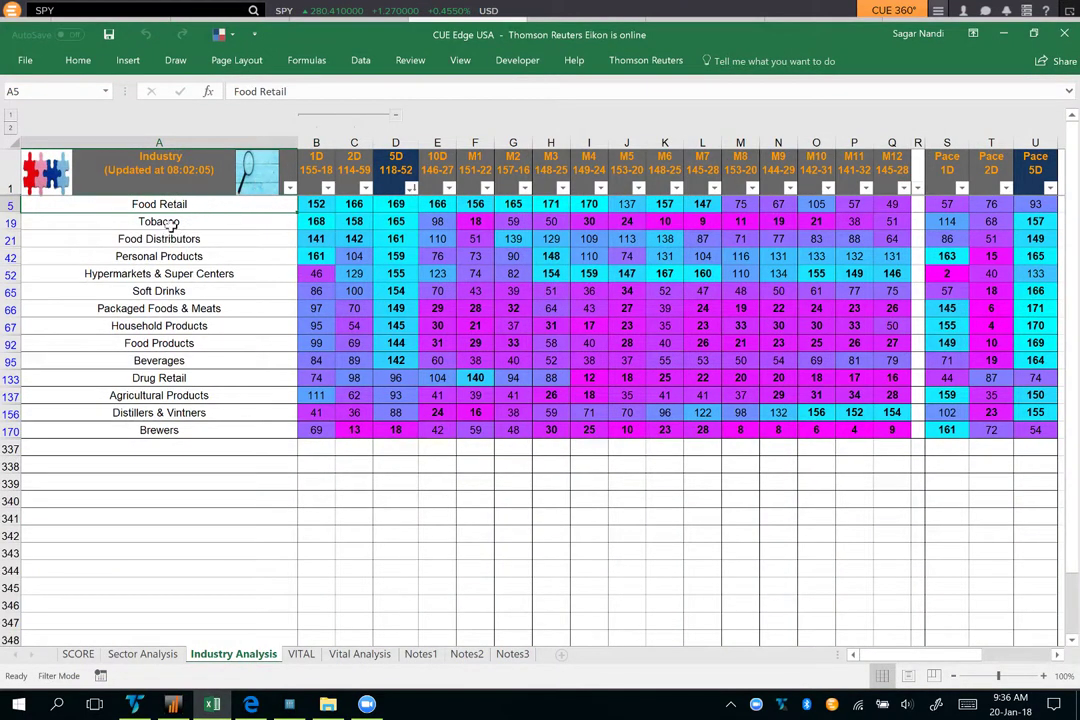
# Examine the Tobacco row in the Industry Analysis sheet, comparing its M1–M12, 10D, 5D, 2D, 1D and Pace 5D scores.
pyautogui.click(200, 224)
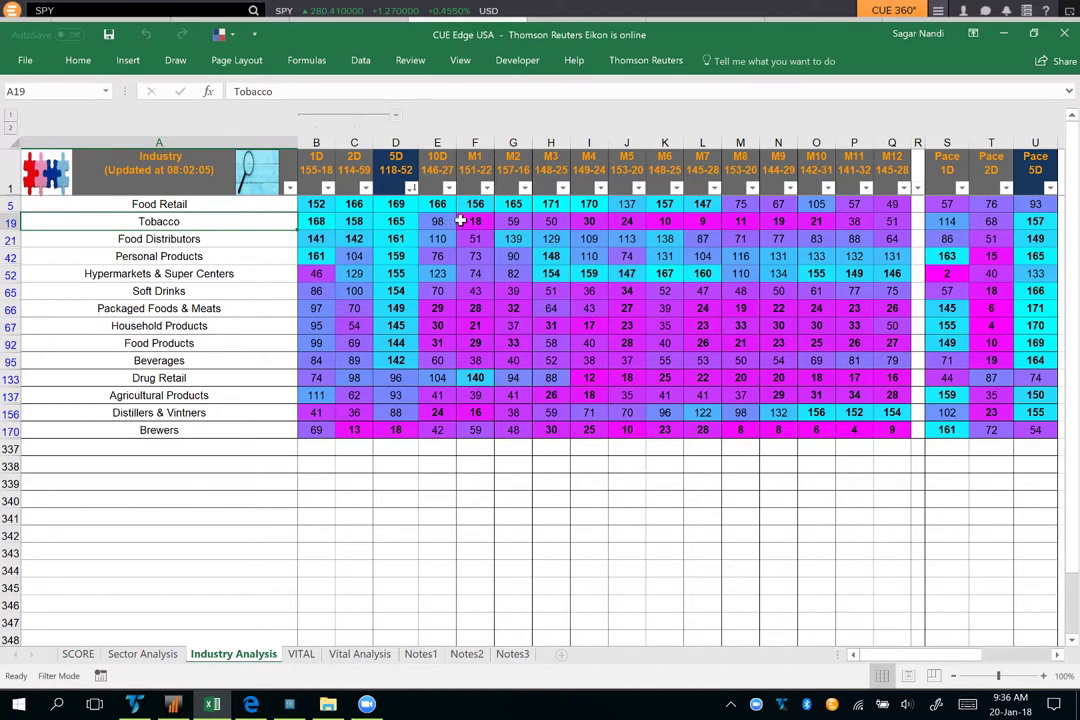
pyautogui.moveTo(470, 221); pyautogui.dragTo(893, 221)
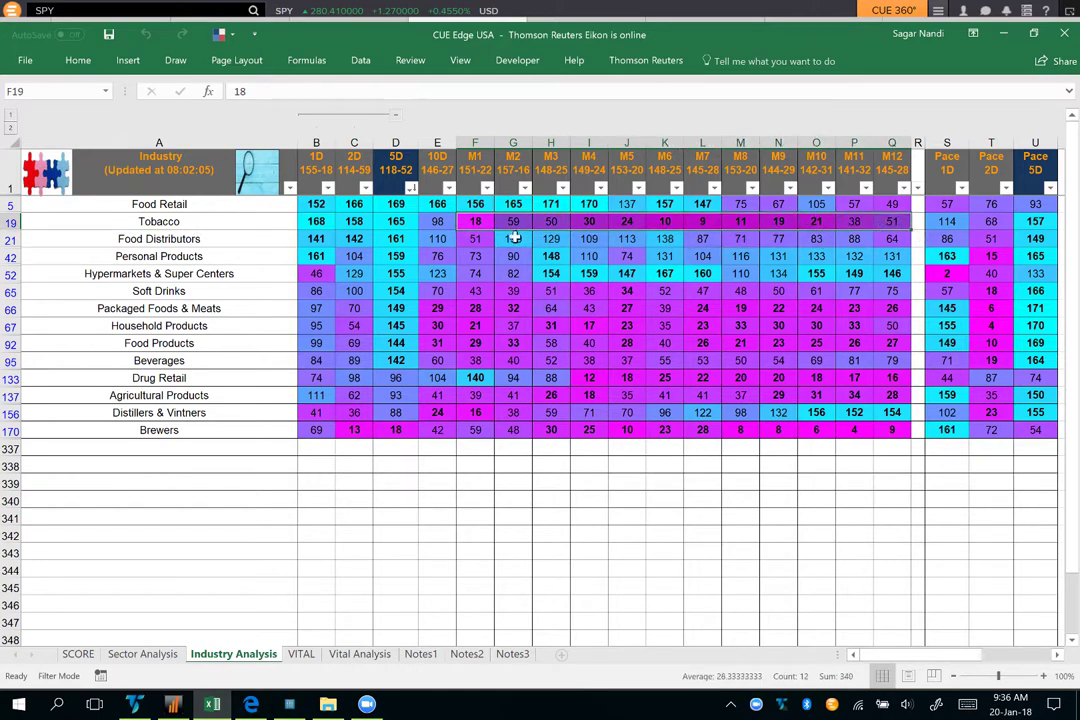
pyautogui.moveTo(437, 222); pyautogui.dragTo(400, 223)
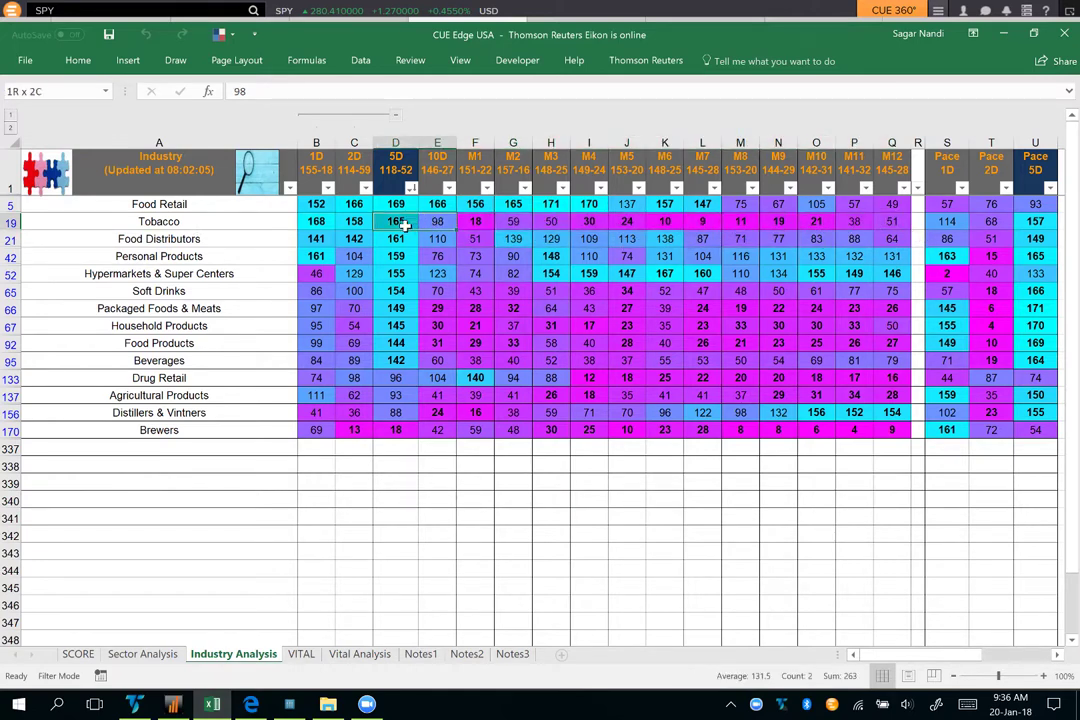
pyautogui.click(470, 221)
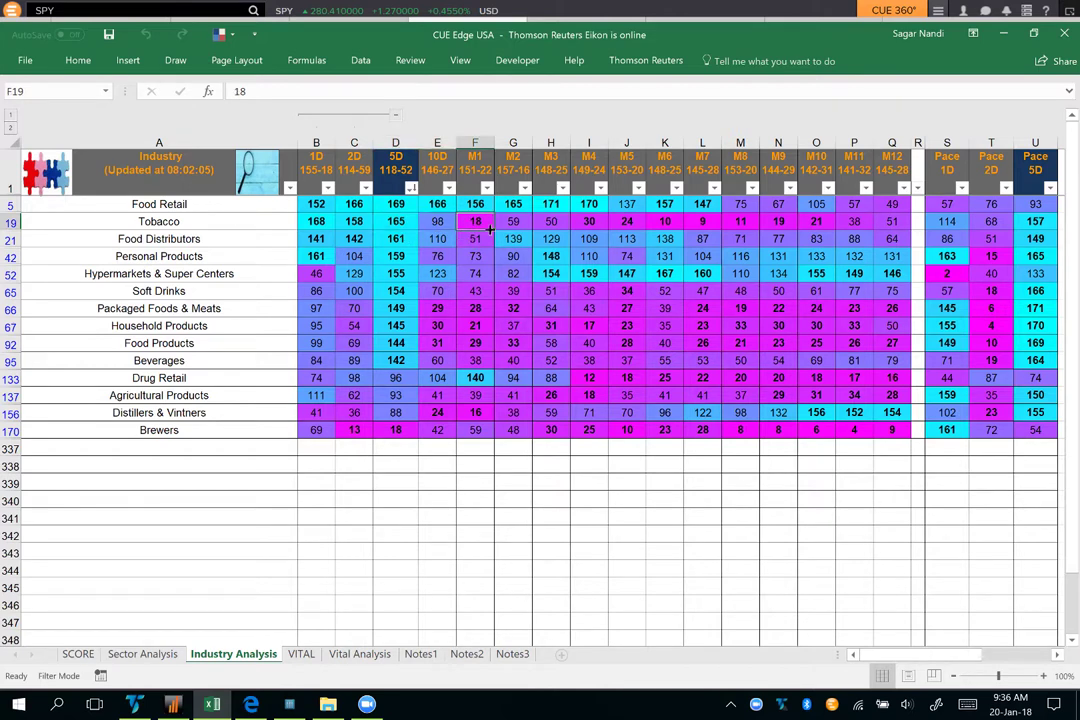
pyautogui.click(437, 222)
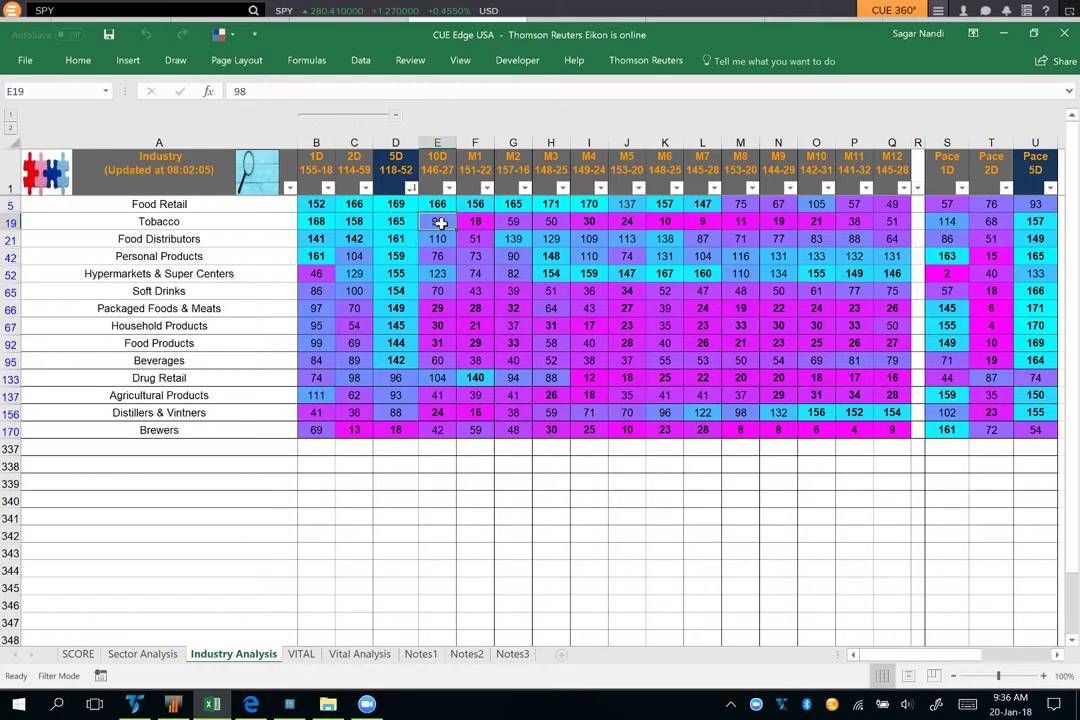
pyautogui.click(398, 224)
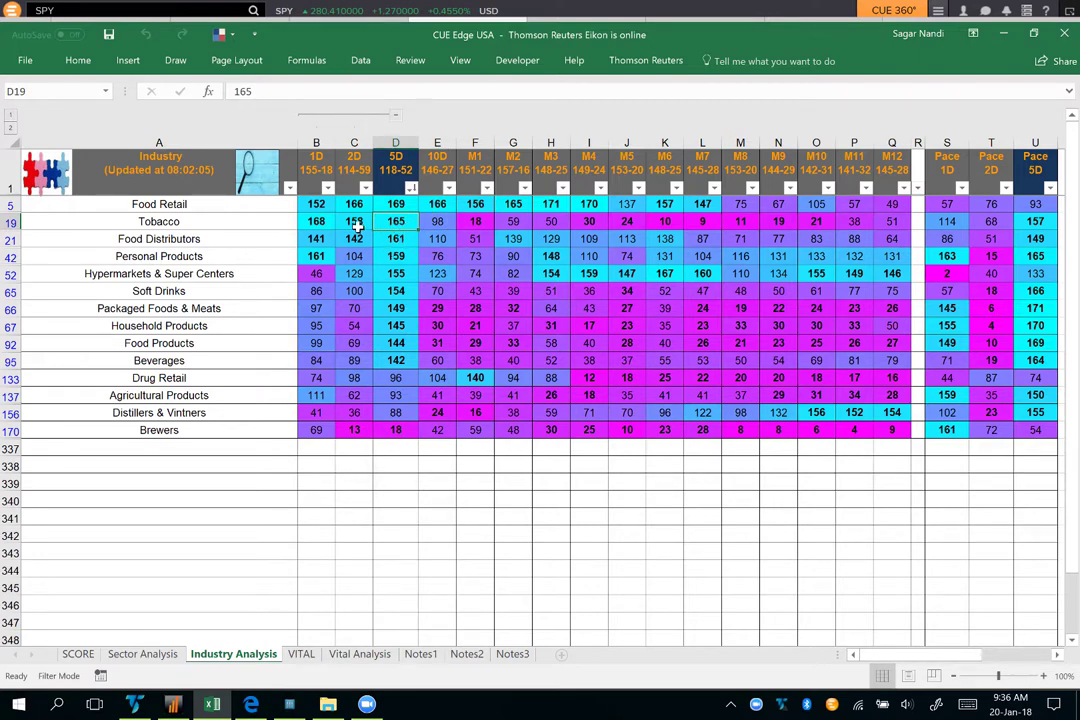
pyautogui.moveTo(356, 224); pyautogui.dragTo(316, 232)
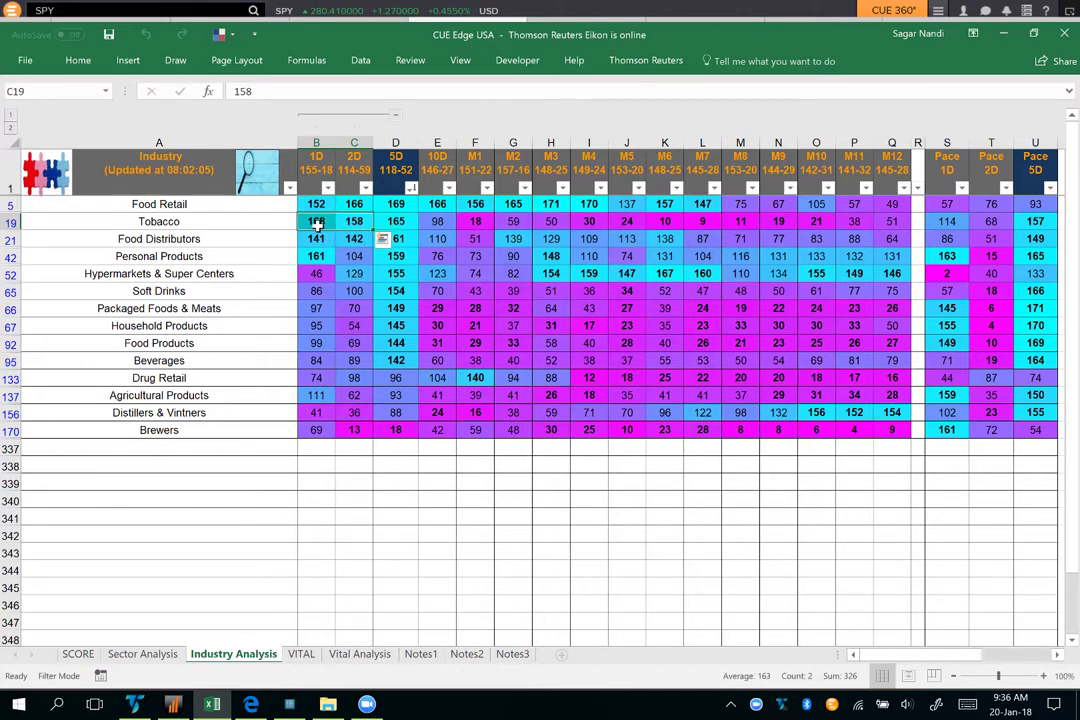
pyautogui.click(1035, 221)
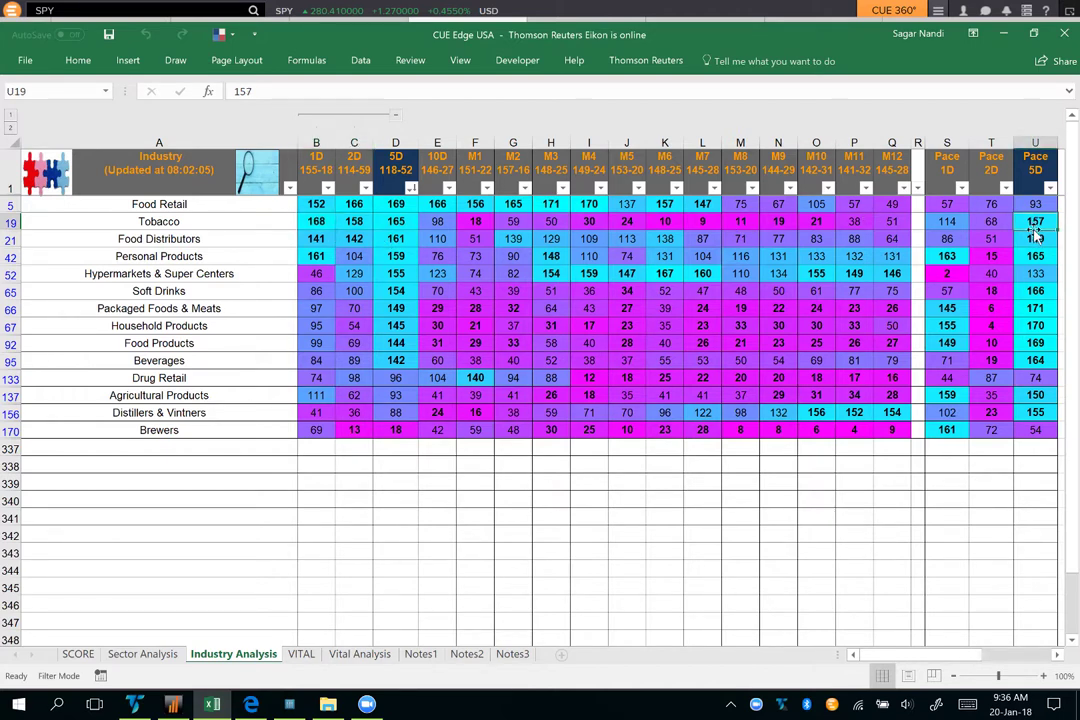
# List the Tobacco industry's stocks in the VITAL sheet and review PM.N's Relative Value Score and full row.
pyautogui.click(183, 224)
pyautogui.doubleClick(219, 232)
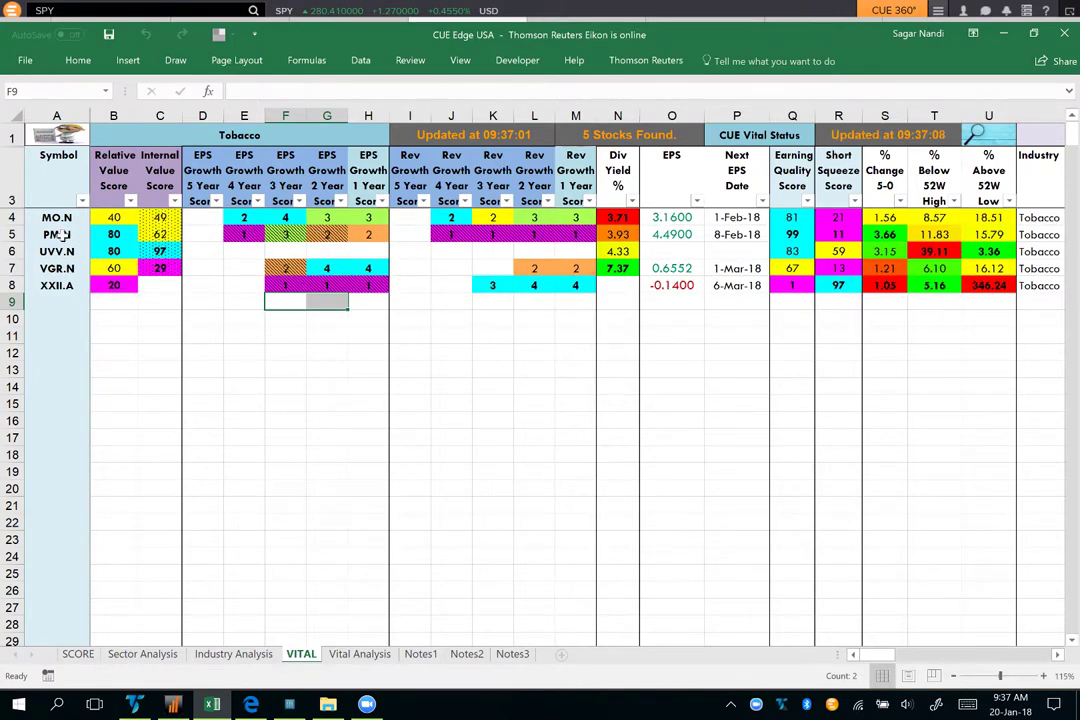
pyautogui.moveTo(52, 235); pyautogui.dragTo(104, 236)
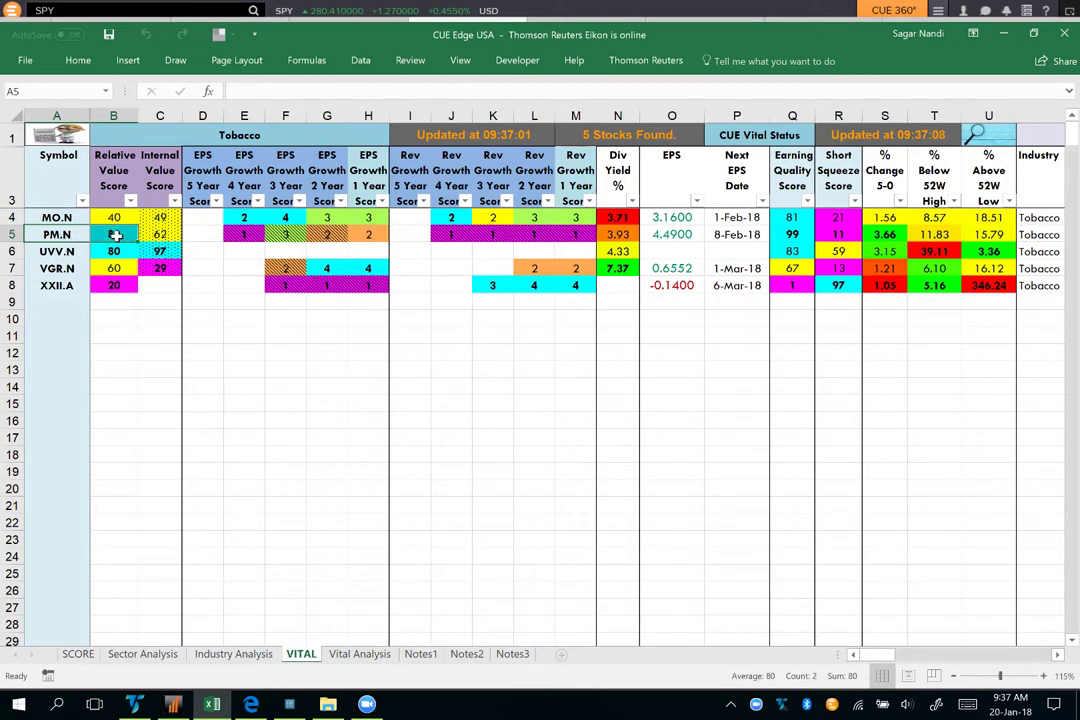
pyautogui.click(116, 235)
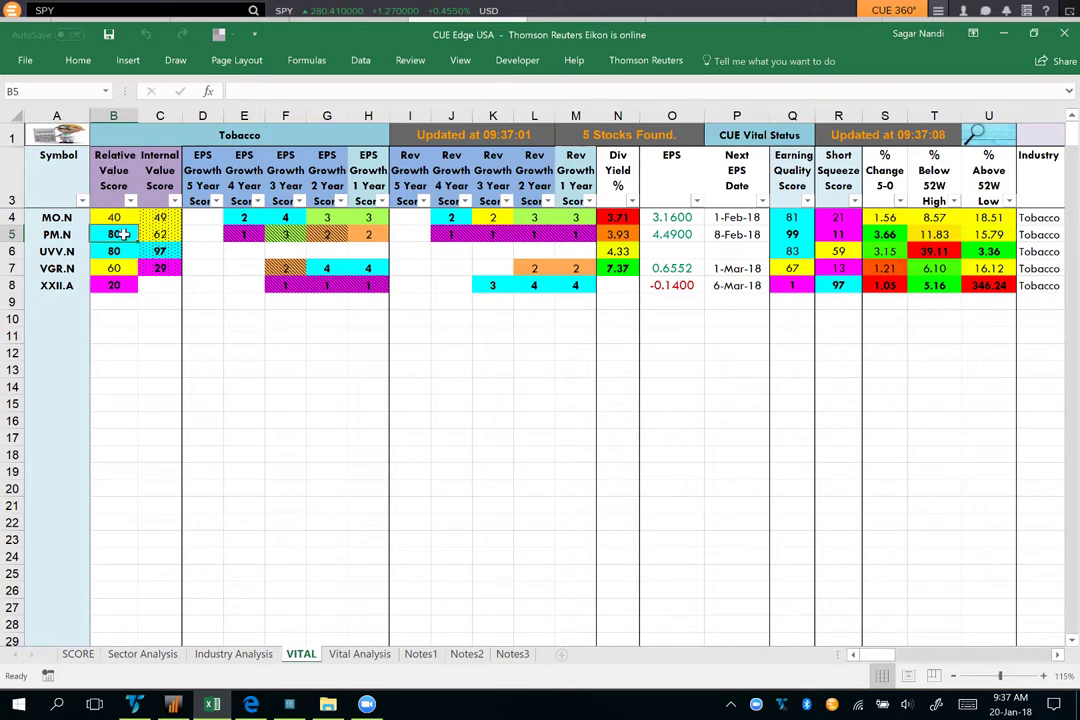
pyautogui.click(113, 185)
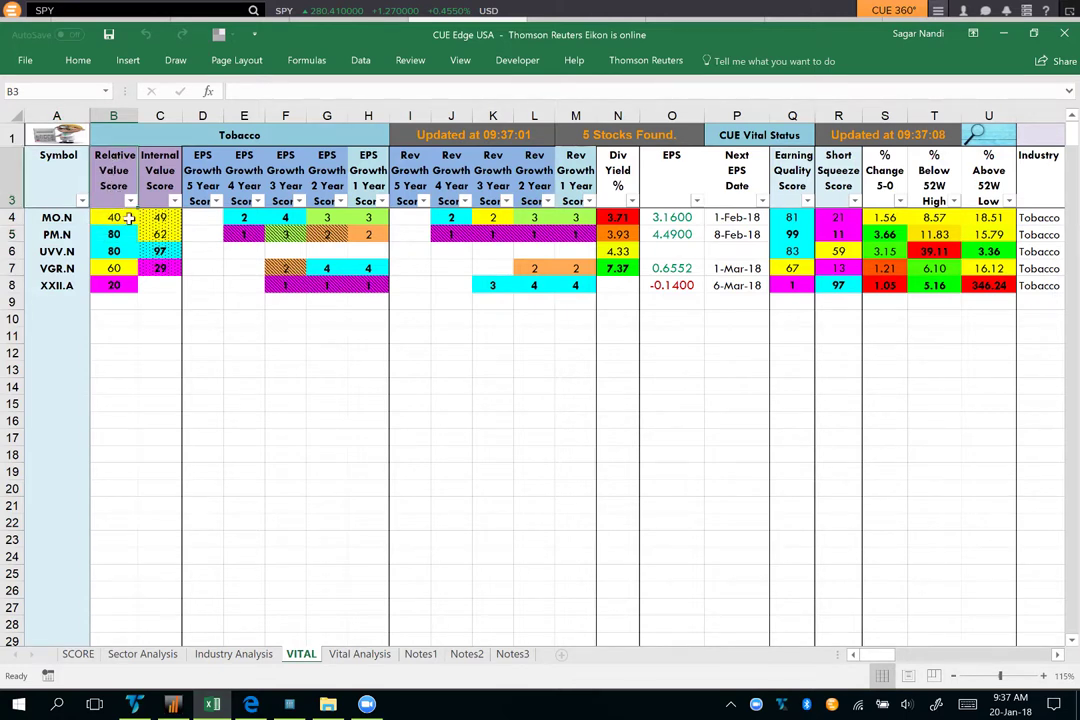
pyautogui.click(33, 237)
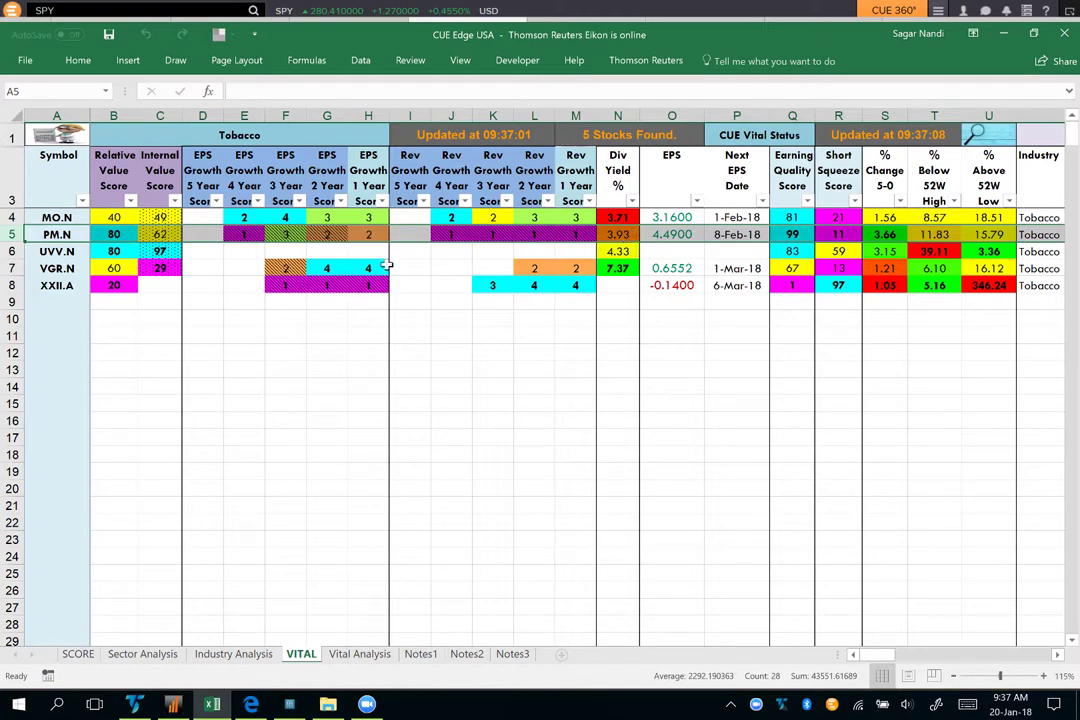
# Bring up PM.N's charts in TradeStation and mark the weekly triangle's two boundaries, the breakout candle and its volume bar with arrows.
pyautogui.click(58, 238)
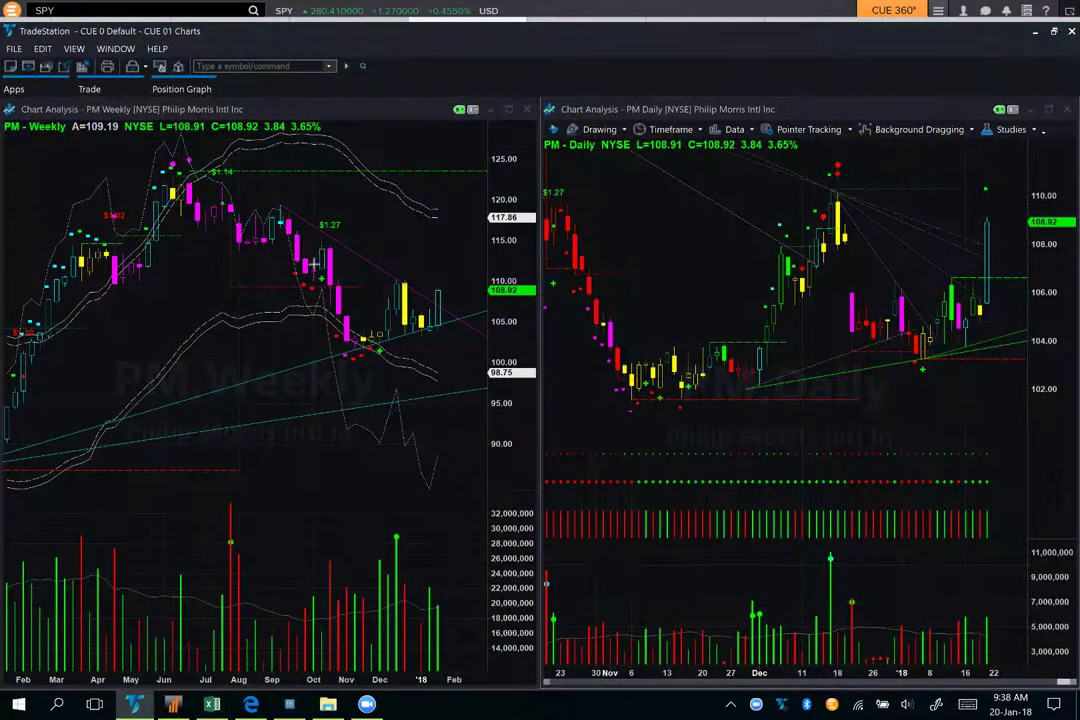
pyautogui.moveTo(350, 248); pyautogui.dragTo(432, 296)
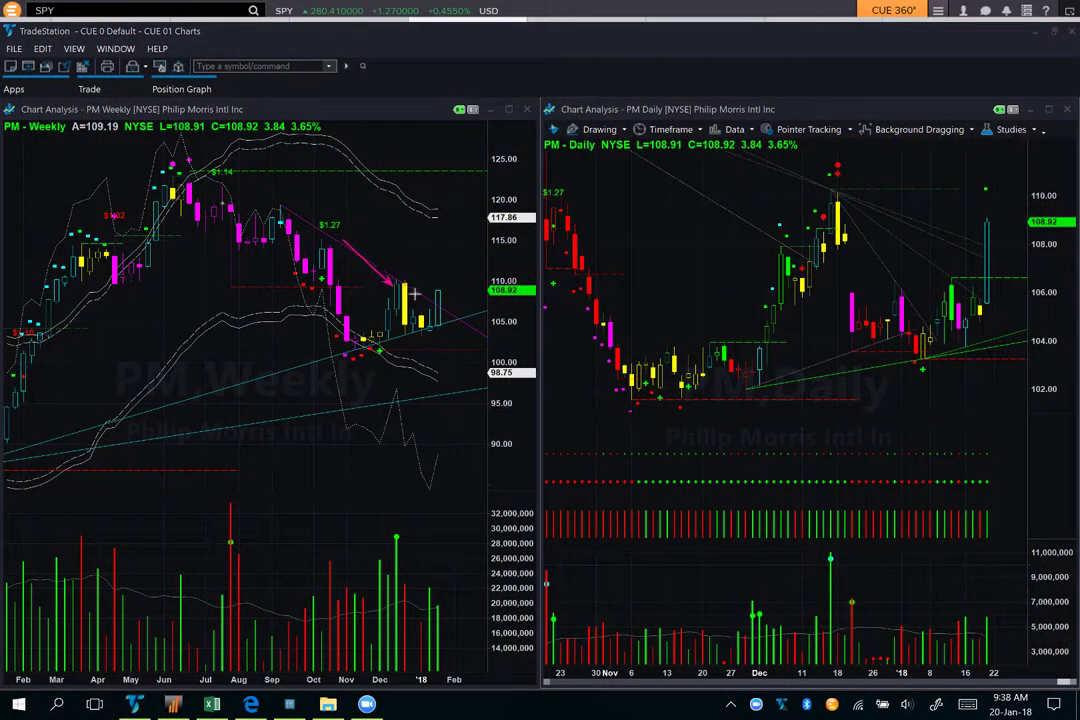
pyautogui.moveTo(371, 356); pyautogui.dragTo(429, 337)
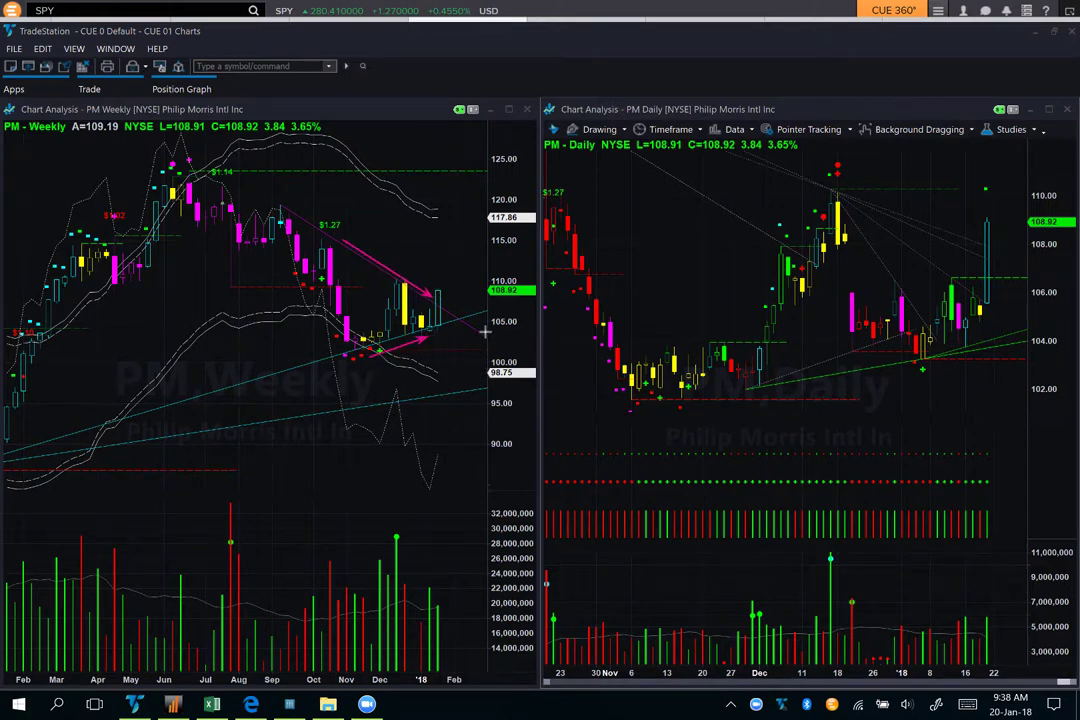
pyautogui.moveTo(480, 243); pyautogui.dragTo(445, 291)
pyautogui.moveTo(446, 557); pyautogui.dragTo(443, 612)
# Draw arrows along the descending trendlines on the PM daily chart and at the bottom and top of the latest breakout candle.
pyautogui.moveTo(889, 208); pyautogui.dragTo(977, 241)
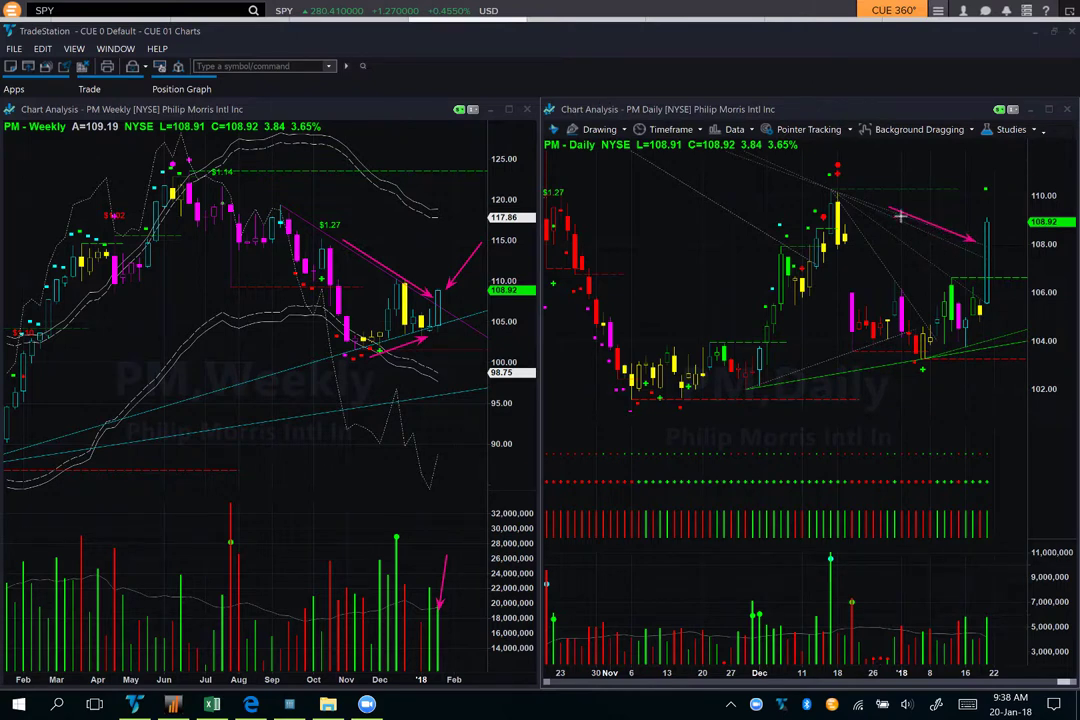
pyautogui.moveTo(890, 228); pyautogui.dragTo(972, 253)
pyautogui.moveTo(902, 237); pyautogui.dragTo(983, 298)
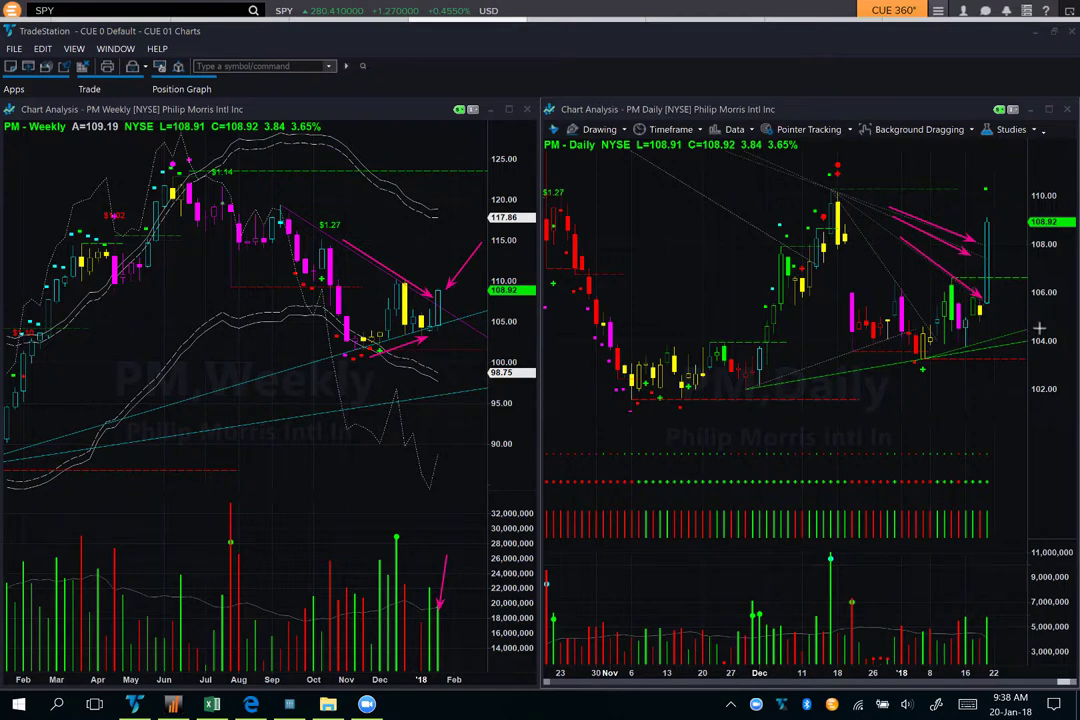
pyautogui.moveTo(1035, 405); pyautogui.dragTo(995, 316)
pyautogui.moveTo(1018, 203); pyautogui.dragTo(996, 237)
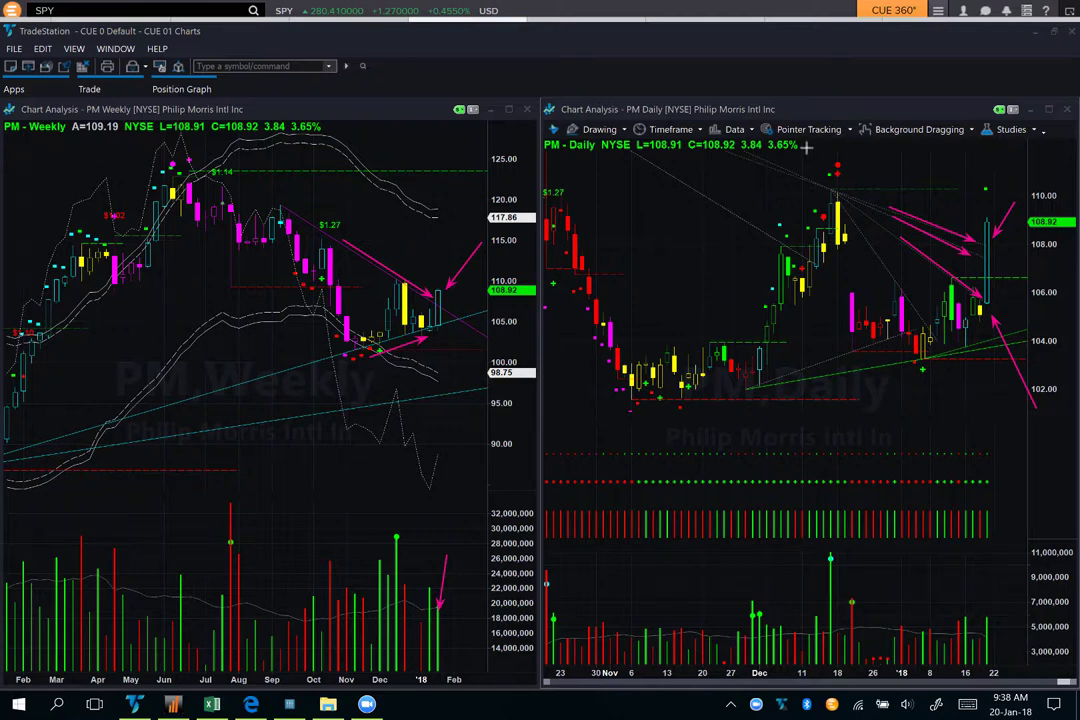
# Mark the December daily peak, the June weekly peak and their declines with arrows, plus the daily breakout candle and percentage change.
pyautogui.moveTo(824, 153); pyautogui.dragTo(836, 161)
pyautogui.moveTo(833, 260); pyautogui.dragTo(836, 345)
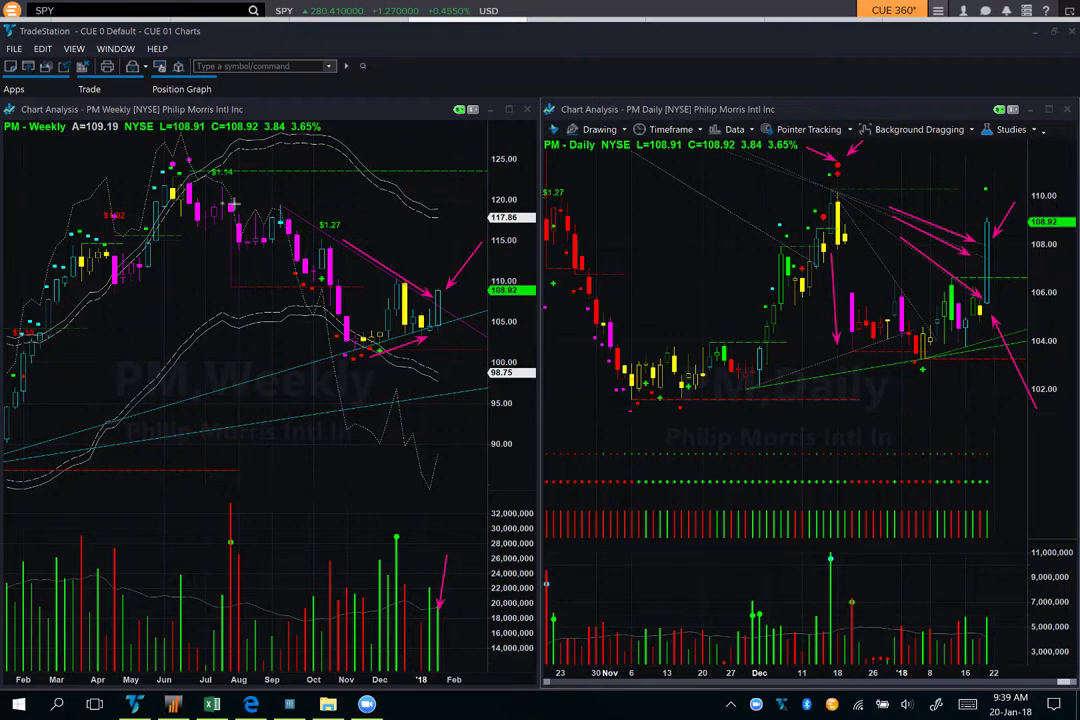
pyautogui.moveTo(86, 156); pyautogui.dragTo(168, 160)
pyautogui.moveTo(170, 162); pyautogui.dragTo(443, 290)
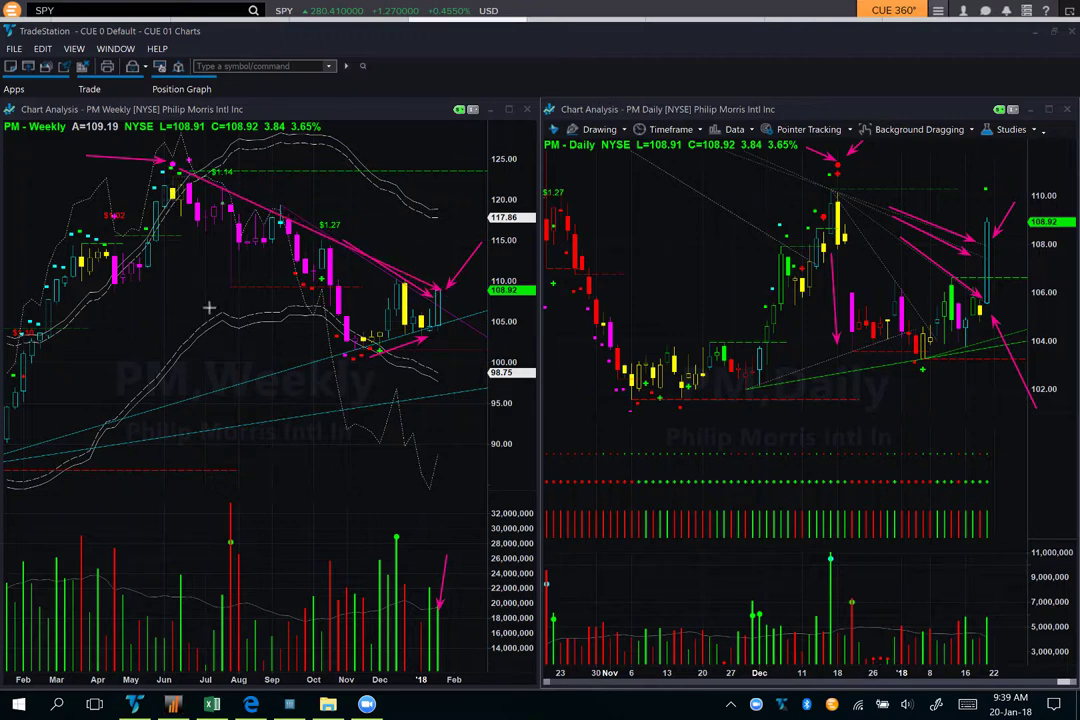
pyautogui.moveTo(1047, 267); pyautogui.dragTo(993, 250)
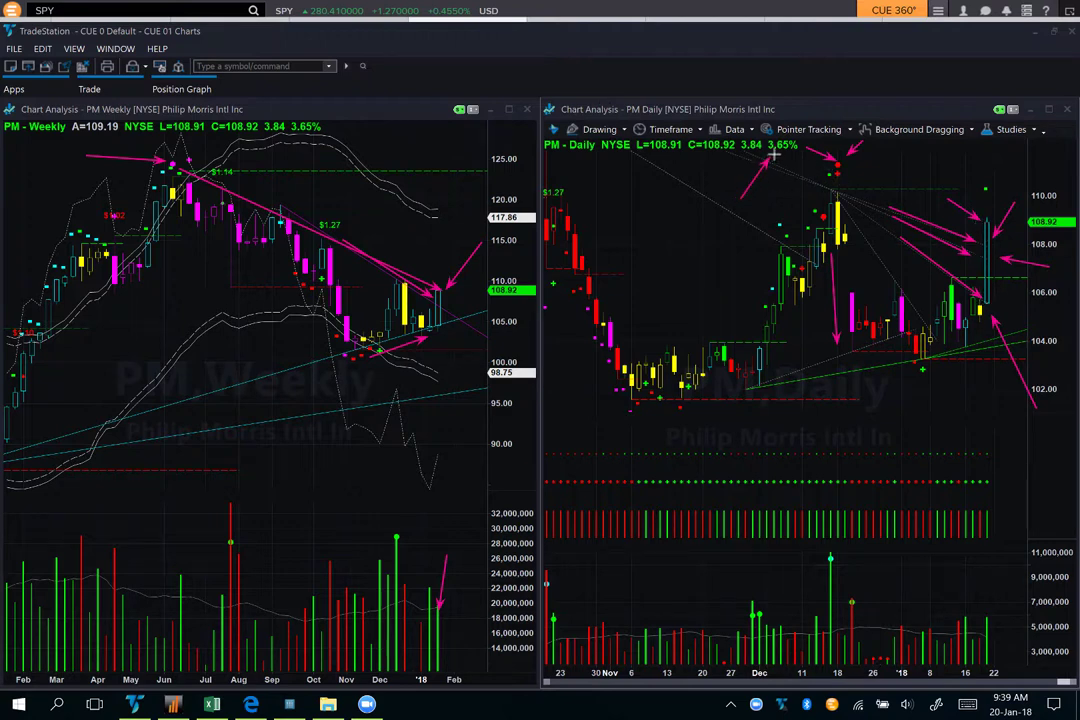
pyautogui.moveTo(740, 198); pyautogui.dragTo(774, 155)
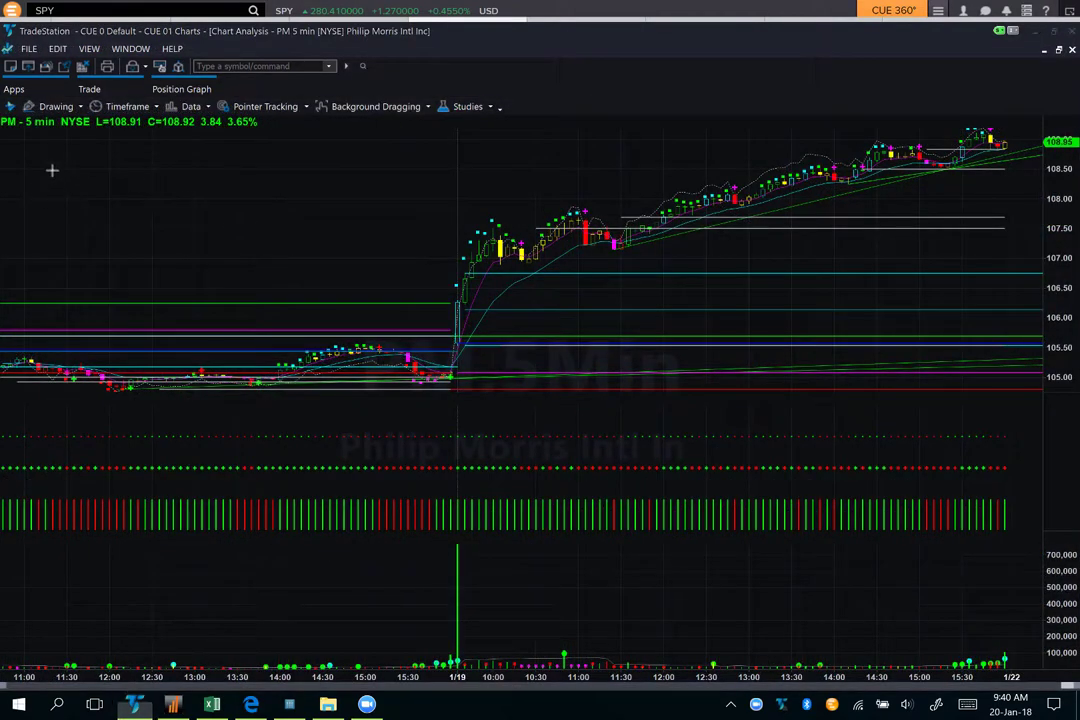
# Annotate the PM 5-minute chart with arrows at its title, the 1/19 opening breakout, the entry candles and the level near 105.50.
pyautogui.moveTo(40, 190)
pyautogui.mouseDown()
pyautogui.moveTo(40, 105)
pyautogui.moveTo(40, 137)
pyautogui.mouseUp()
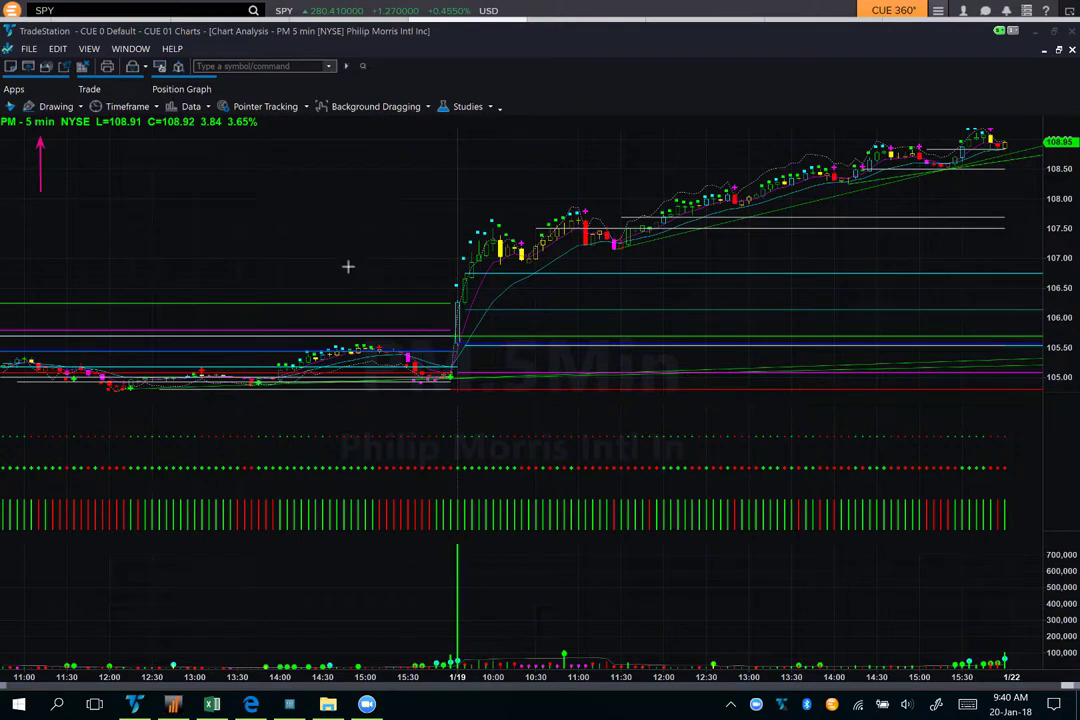
pyautogui.moveTo(312, 273); pyautogui.dragTo(449, 343)
pyautogui.moveTo(391, 244); pyautogui.dragTo(458, 280)
pyautogui.moveTo(392, 404); pyautogui.dragTo(490, 356)
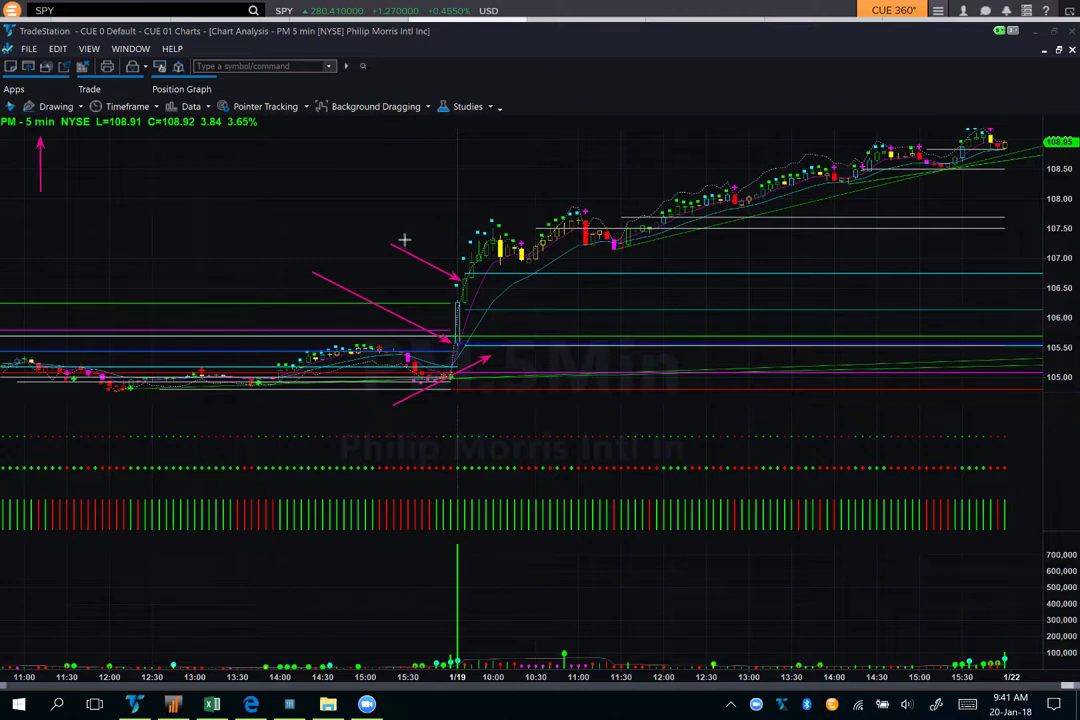
pyautogui.moveTo(405, 238); pyautogui.dragTo(463, 270)
pyautogui.moveTo(487, 350); pyautogui.dragTo(626, 357)
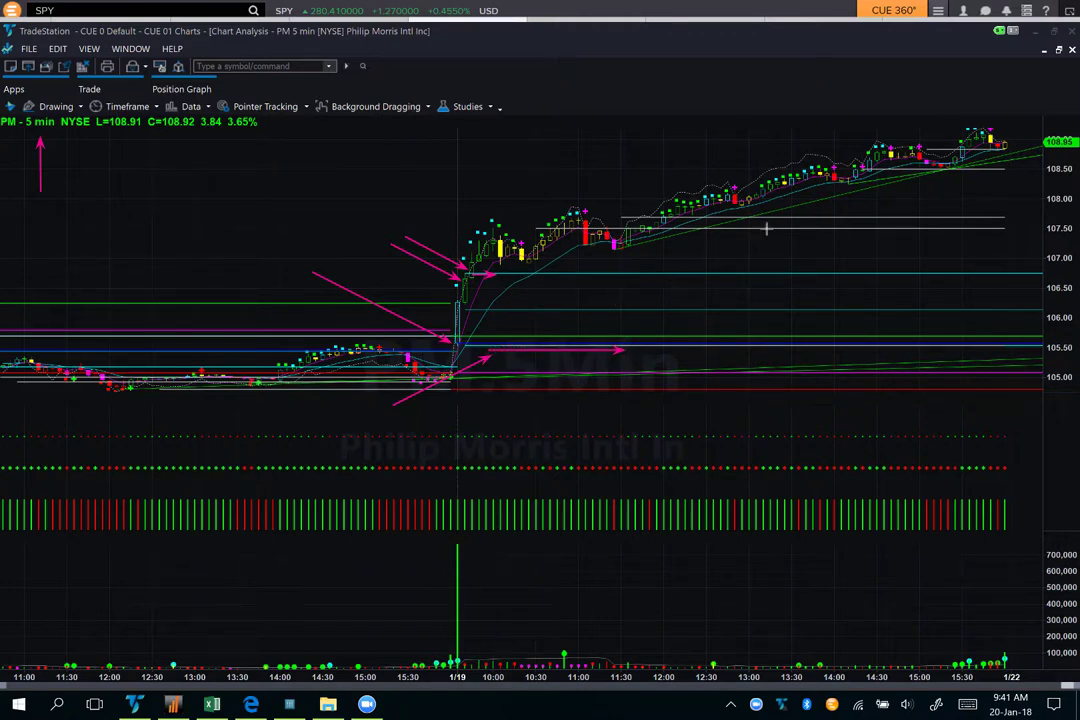
# Mark the session high near 109 with horizontal arrows and the rise towards it with upward arrows on the PM 5-minute chart.
pyautogui.moveTo(857, 132); pyautogui.dragTo(1018, 133)
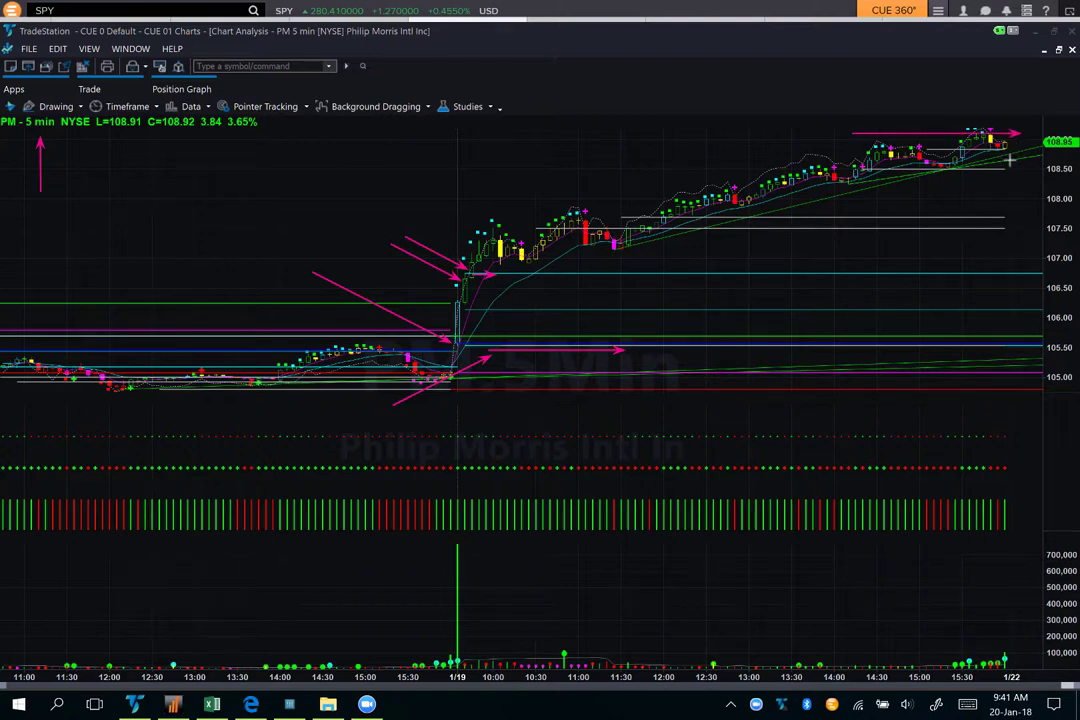
pyautogui.moveTo(928, 266)
pyautogui.mouseDown()
pyautogui.moveTo(911, 217)
pyautogui.moveTo(929, 150)
pyautogui.mouseUp()
pyautogui.moveTo(928, 339); pyautogui.dragTo(927, 279)
pyautogui.moveTo(771, 134); pyautogui.dragTo(843, 134)
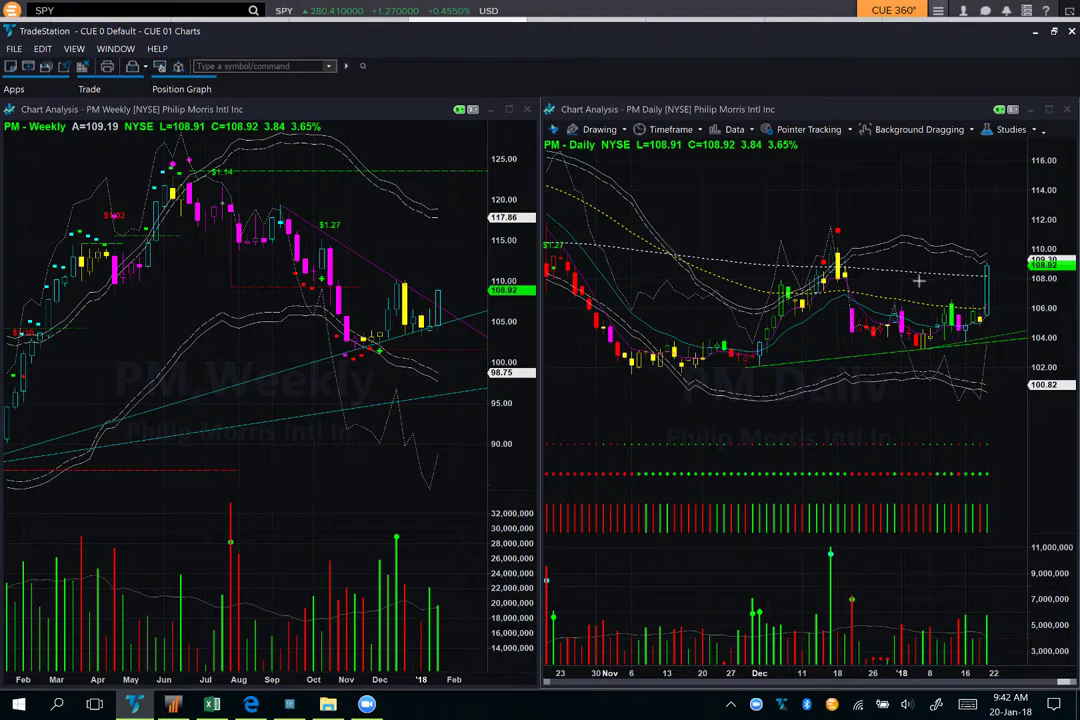
# Sketch arrows on the PM daily chart for a rise to about 112, a pullback and a rebound, plus a horizontal arrow near 108.
pyautogui.moveTo(930, 282)
pyautogui.mouseDown()
pyautogui.moveTo(978, 217)
pyautogui.moveTo(1010, 268)
pyautogui.mouseUp()
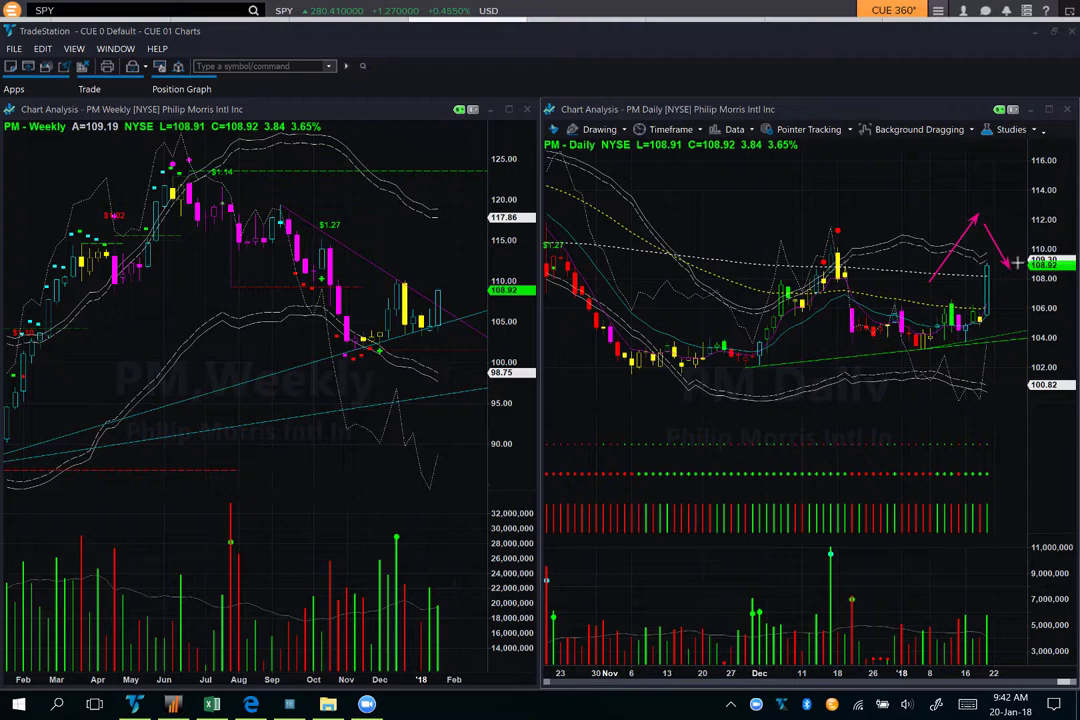
pyautogui.moveTo(1012, 266); pyautogui.dragTo(1035, 232)
pyautogui.moveTo(1000, 278); pyautogui.dragTo(1046, 278)
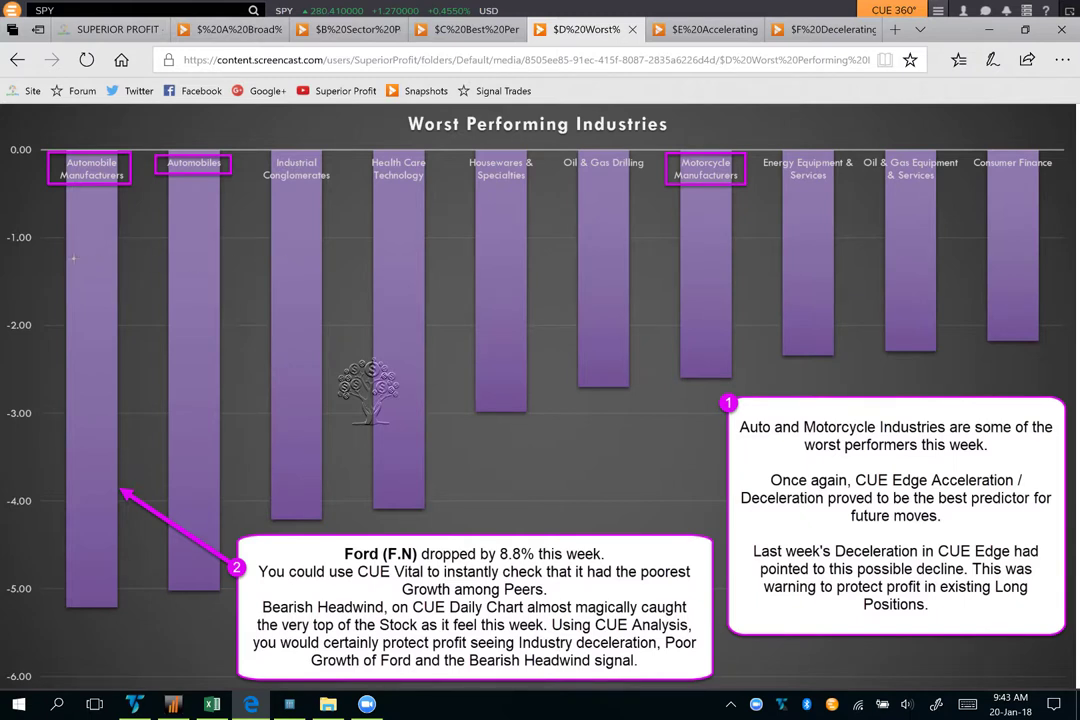
# Draw arrows pointing at Automobile Manufacturers and Automobiles on the Worst Performing Industries chart in the browser.
pyautogui.moveTo(73, 257)
pyautogui.mouseDown()
pyautogui.moveTo(116, 195)
pyautogui.moveTo(207, 184)
pyautogui.mouseUp()
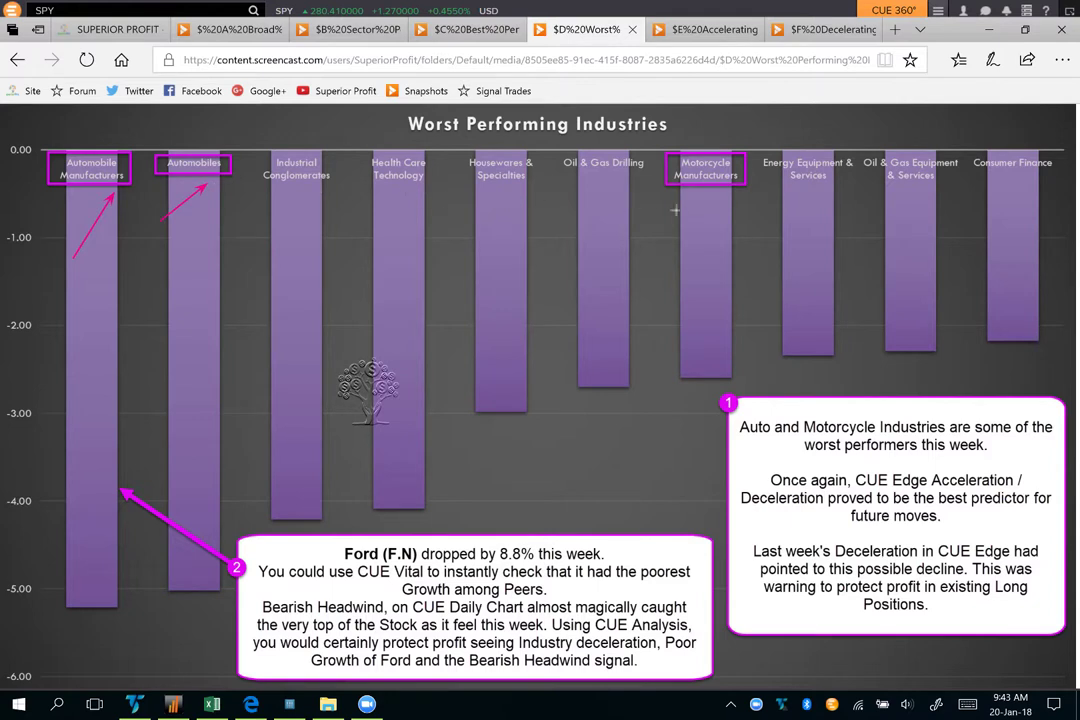
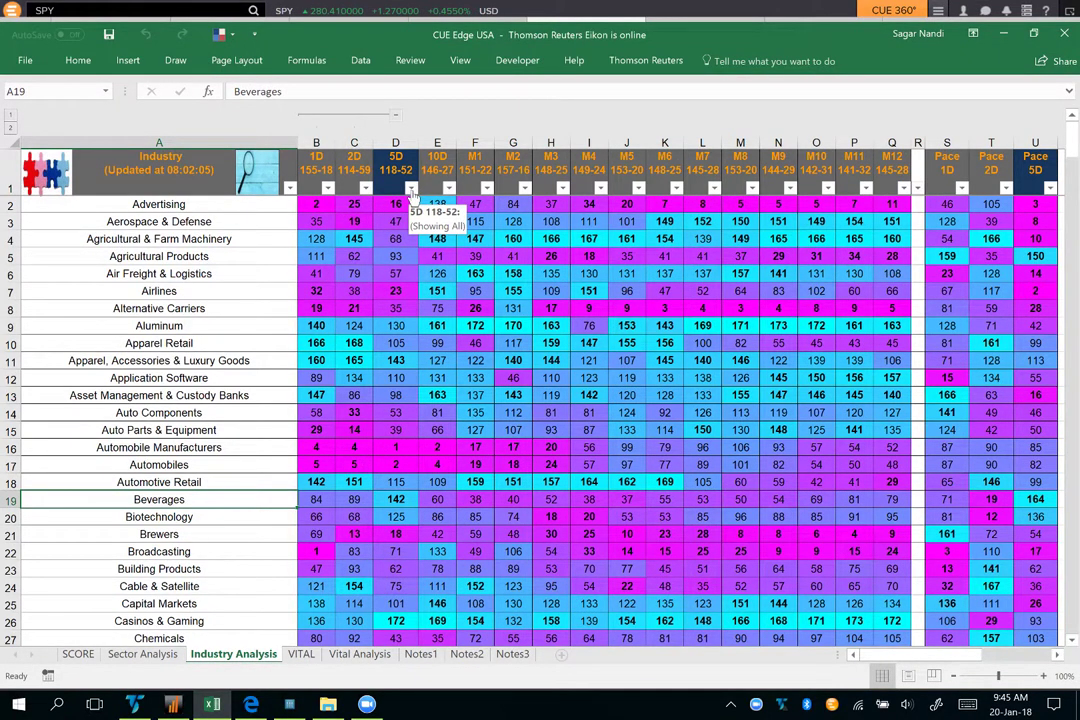
# In the Excel industry table, sort 5D from smallest to largest and highlight the Automobile Manufacturers scores from 5D to M3.
pyautogui.click(411, 190)
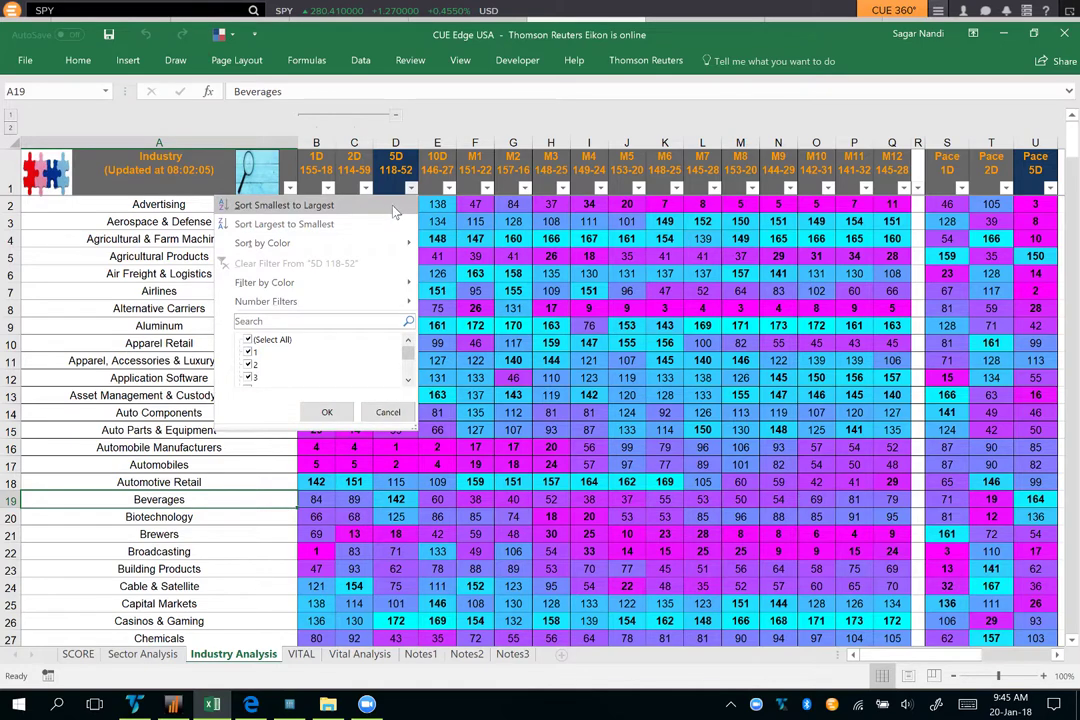
pyautogui.click(394, 207)
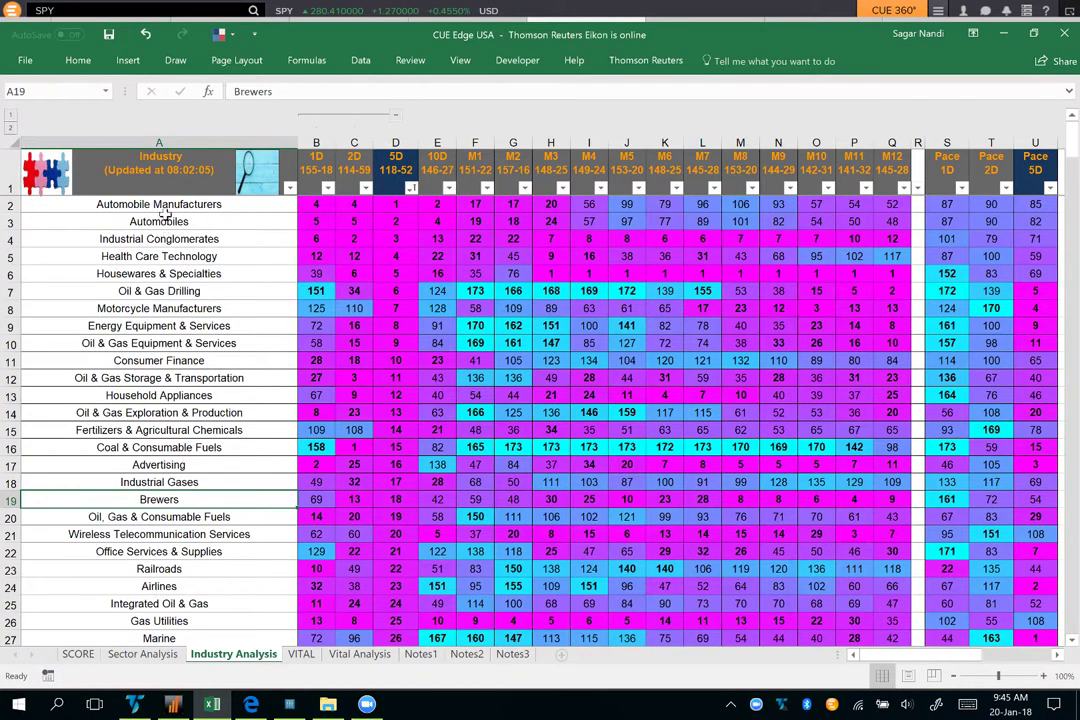
pyautogui.moveTo(172, 207); pyautogui.dragTo(172, 221)
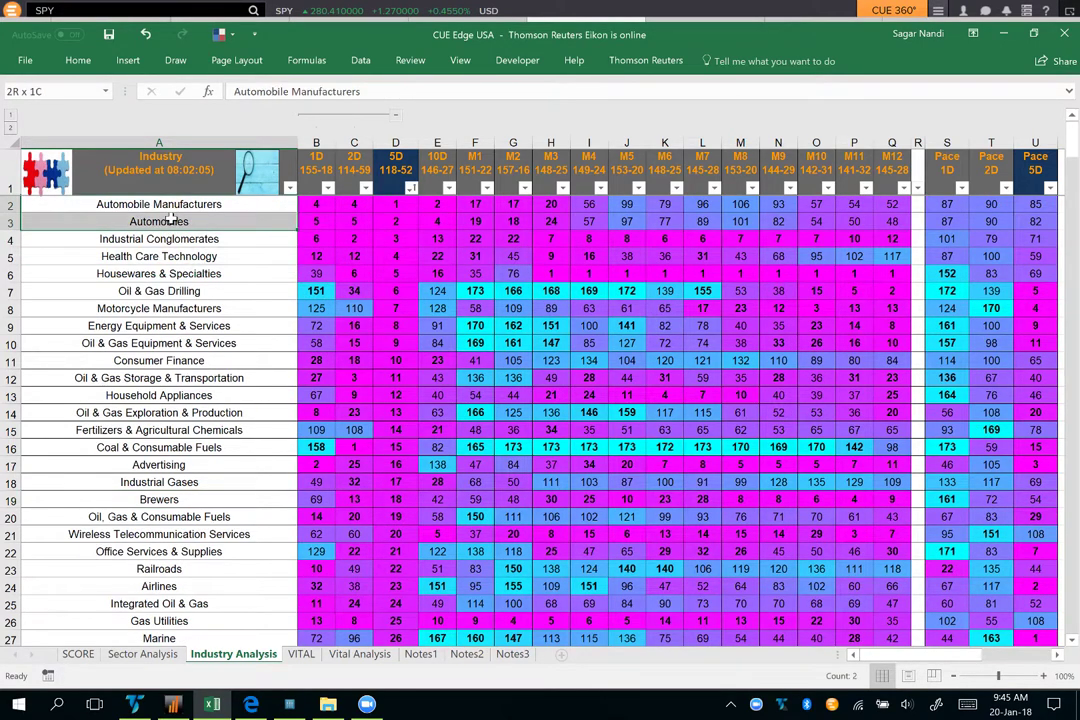
pyautogui.click(170, 206)
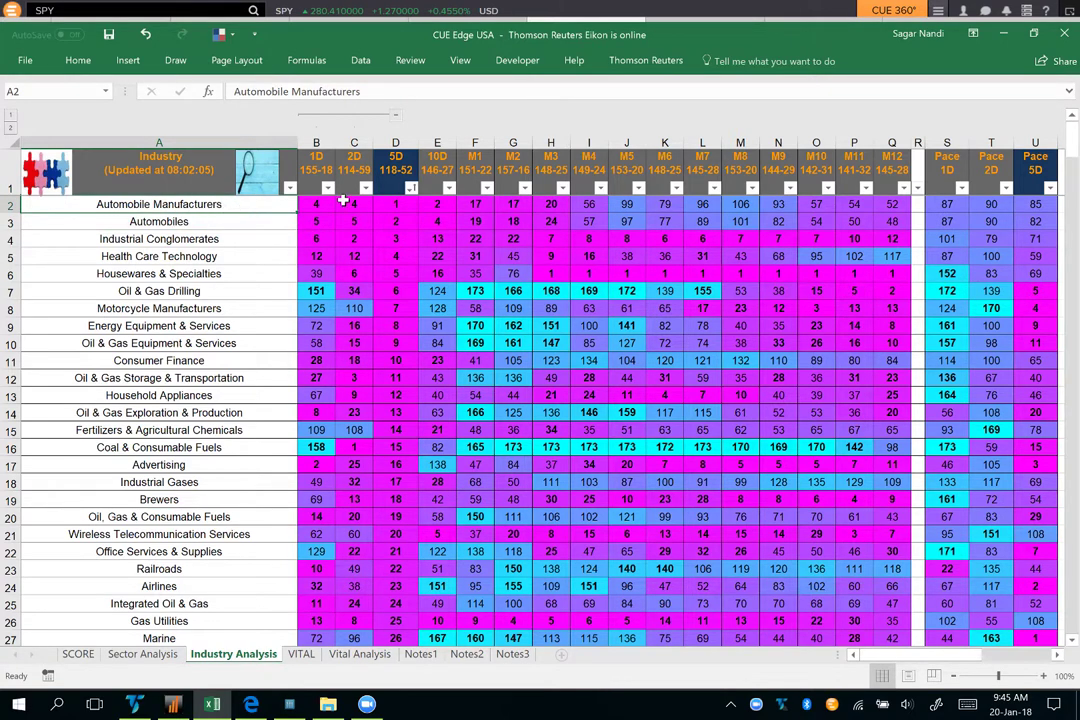
pyautogui.click(394, 204)
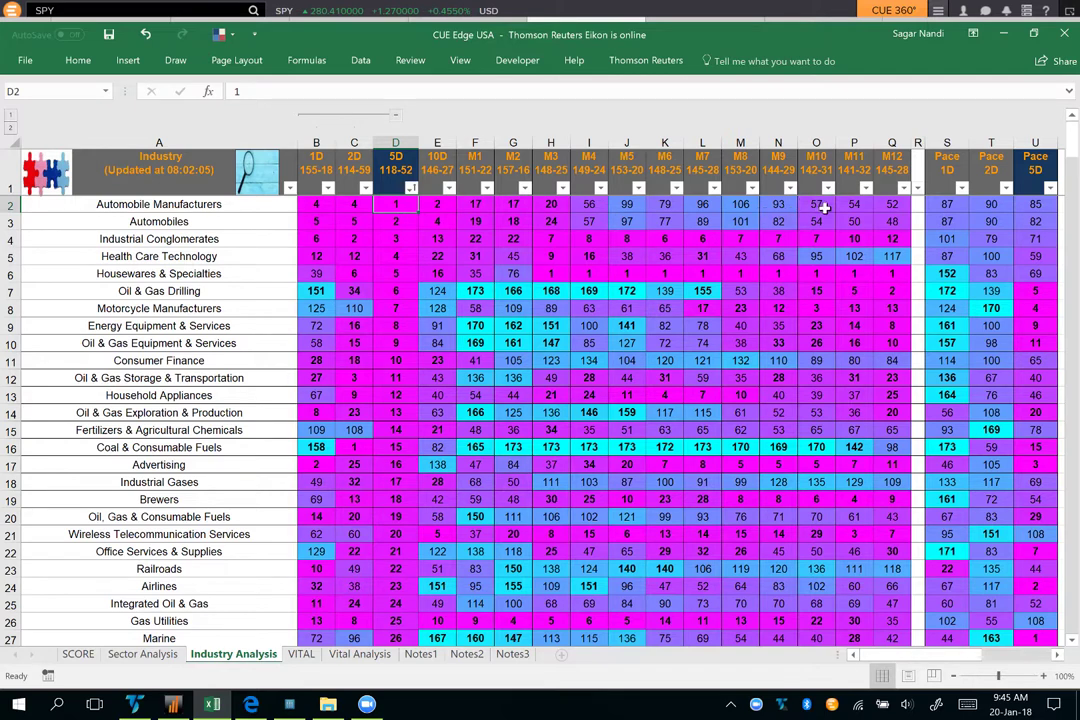
pyautogui.moveTo(780, 204); pyautogui.dragTo(405, 212)
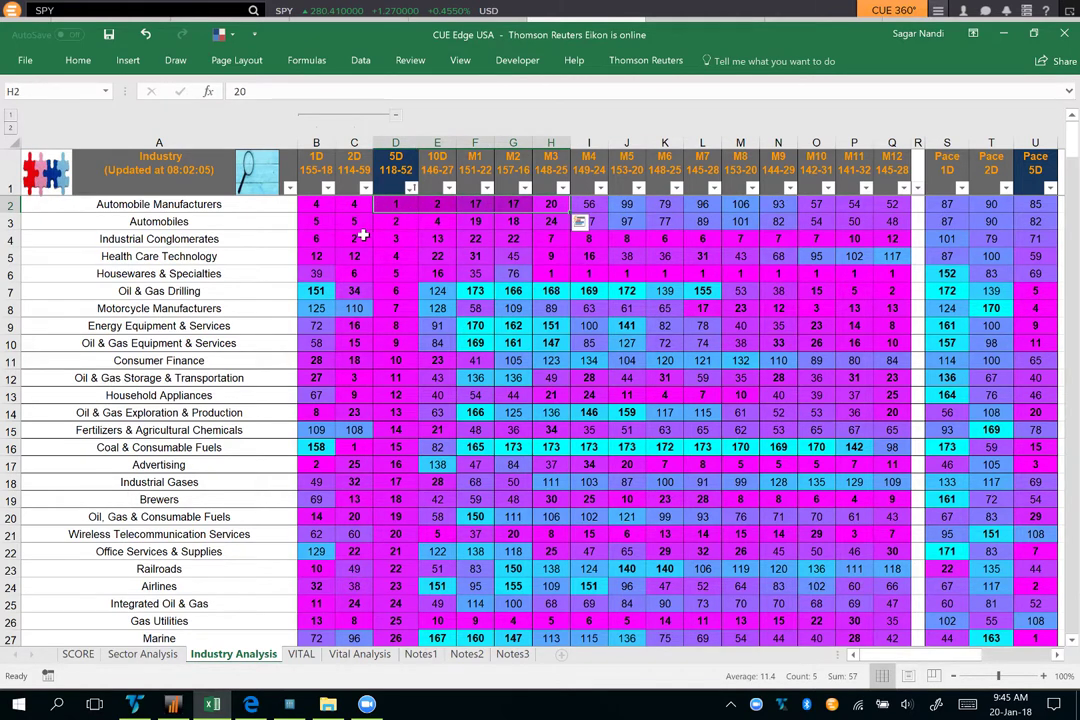
# Load the Automobile Manufacturers stocks into the VITAL sheet and highlight Ford's EPS and revenue growth scores.
pyautogui.click(172, 207)
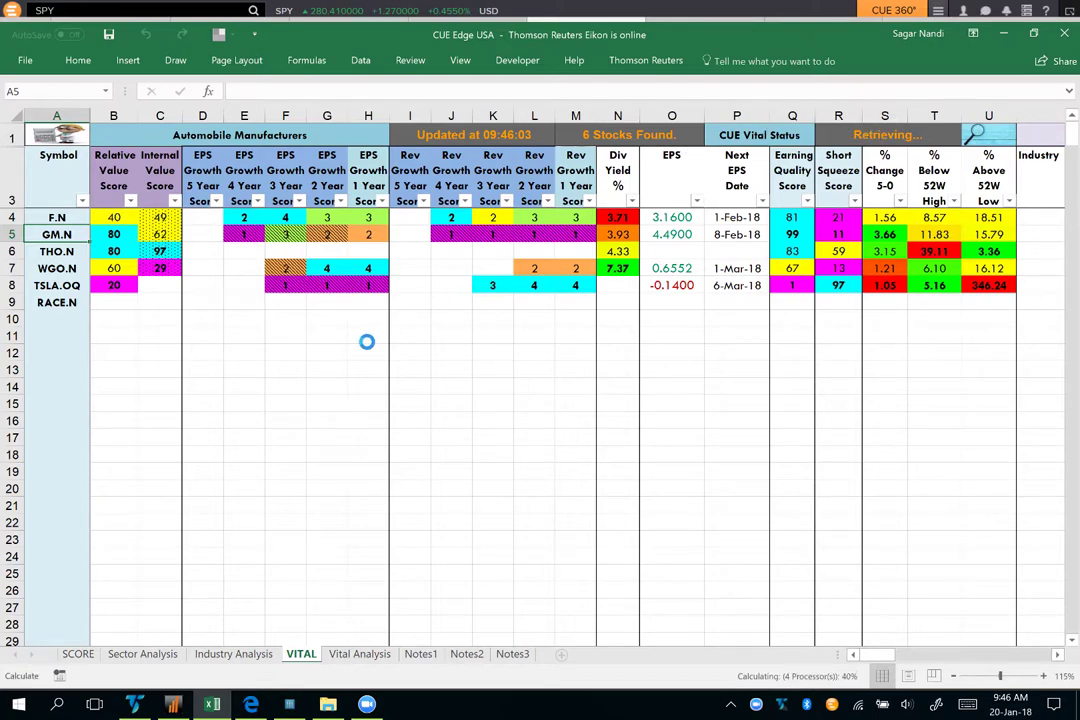
pyautogui.click(52, 217)
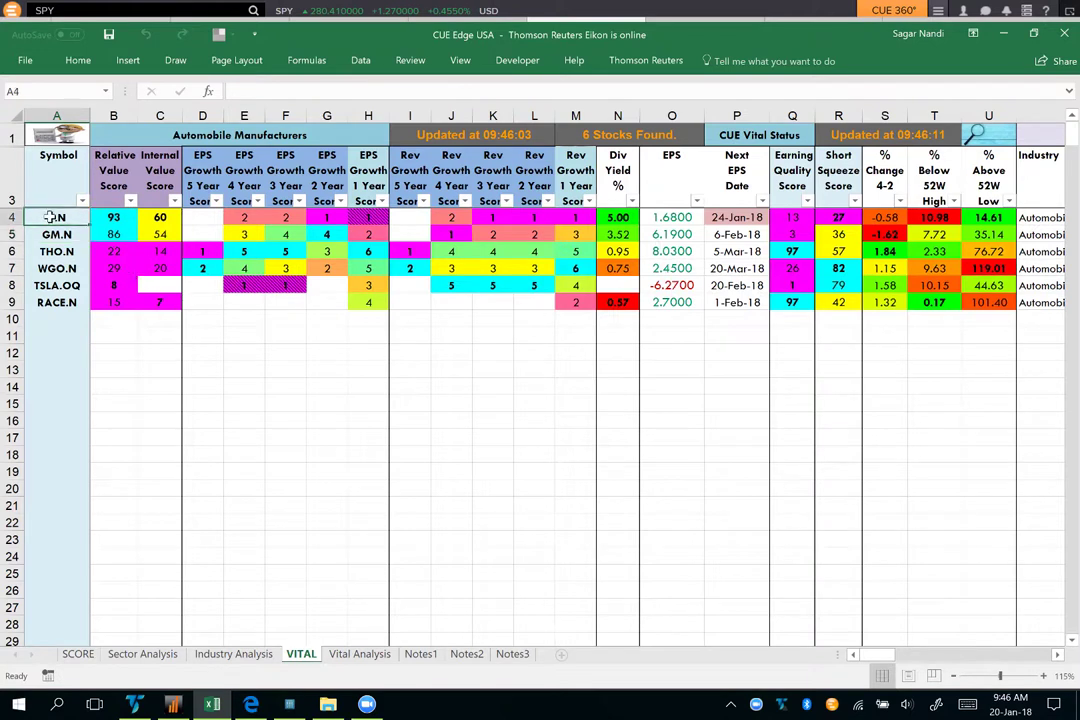
pyautogui.click(113, 218)
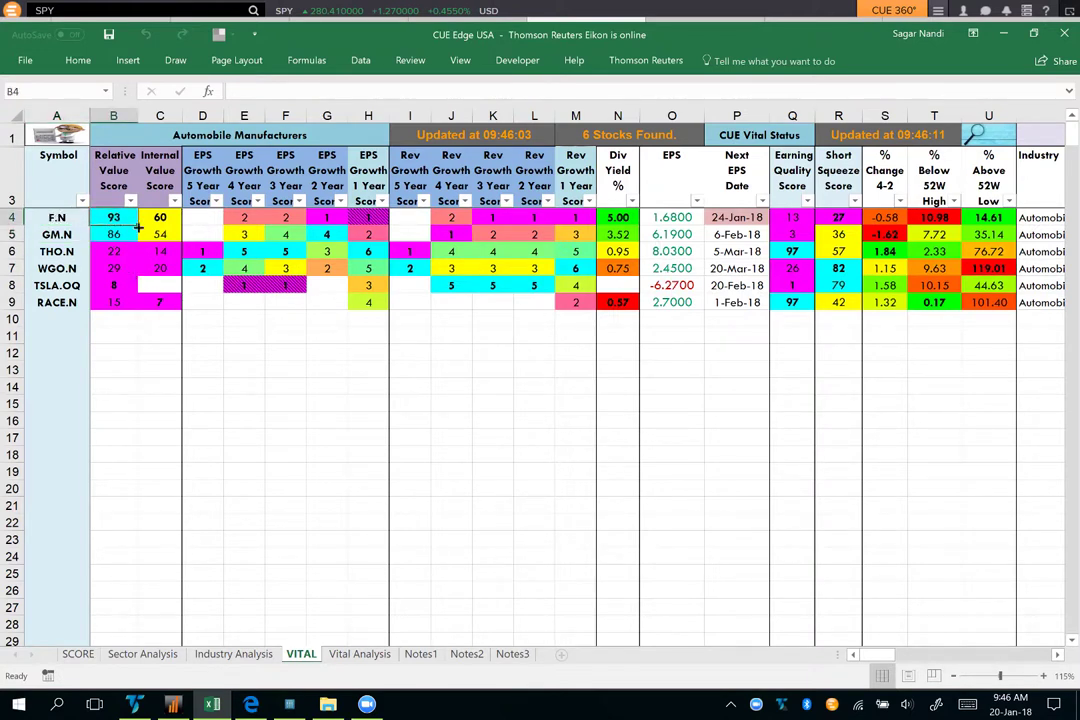
pyautogui.moveTo(236, 220); pyautogui.dragTo(576, 216)
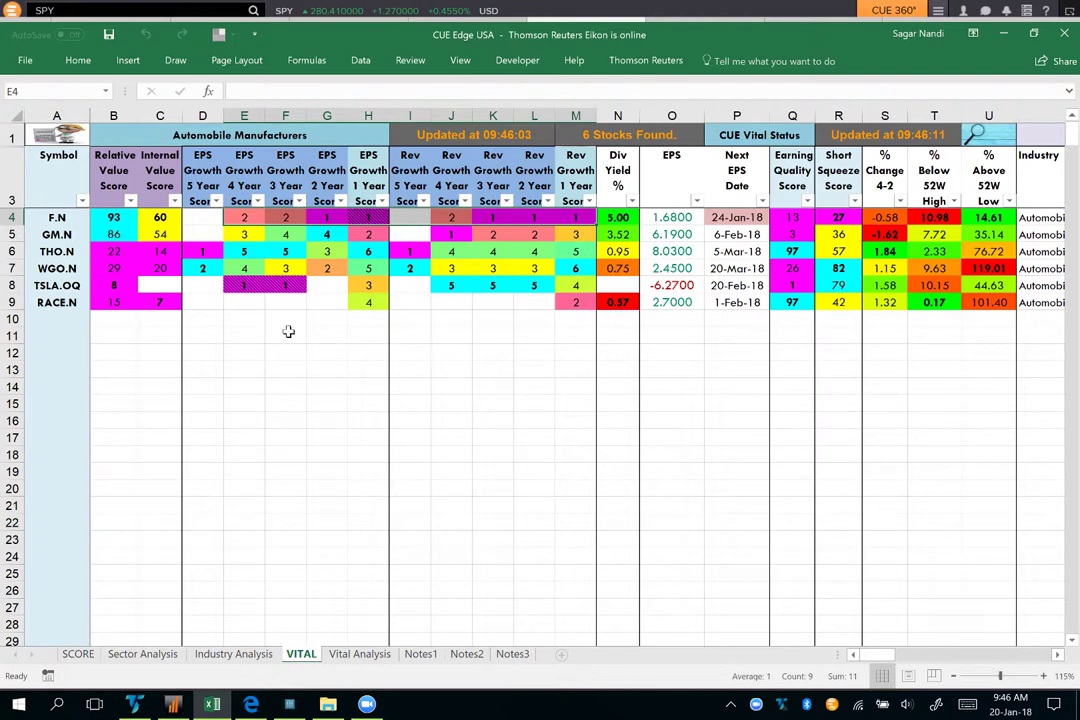
# Compare Ford with its listed peers on Relative Value Score and 1-year EPS growth score.
pyautogui.moveTo(57, 218); pyautogui.dragTo(77, 320)
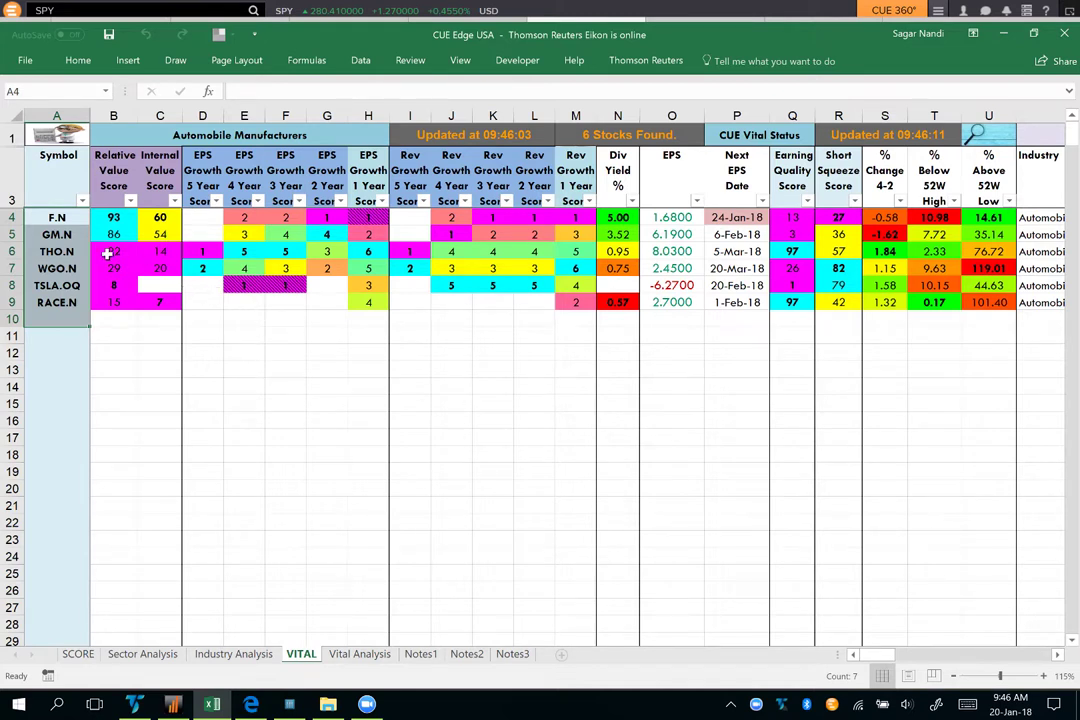
pyautogui.click(63, 217)
pyautogui.click(96, 217)
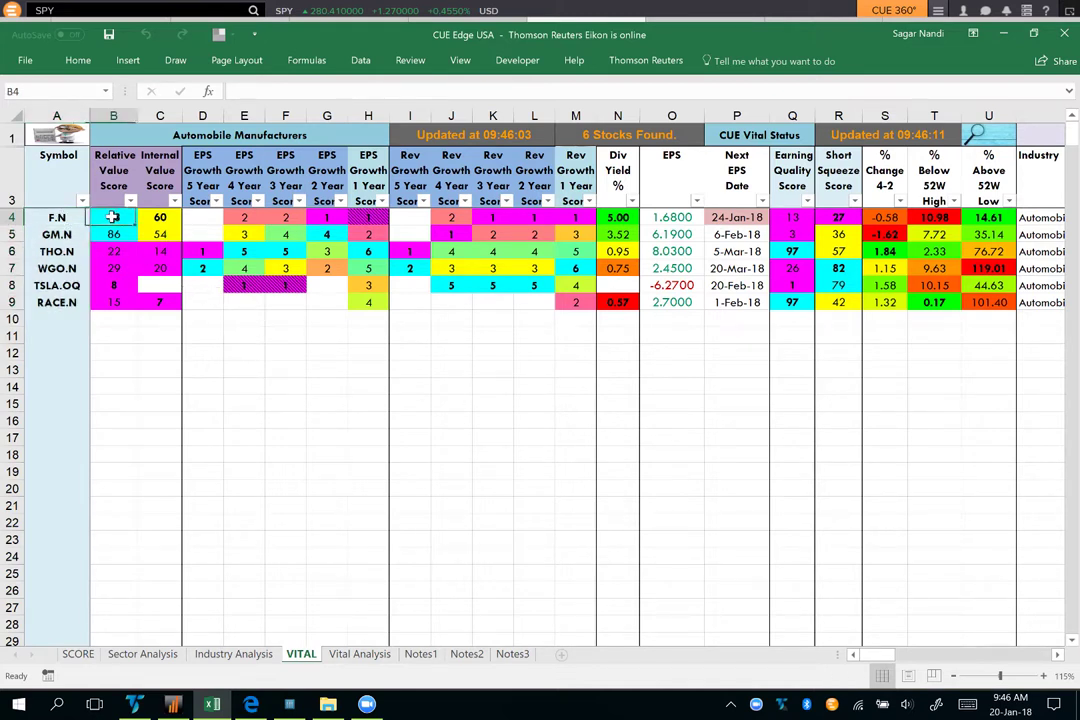
pyautogui.click(370, 217)
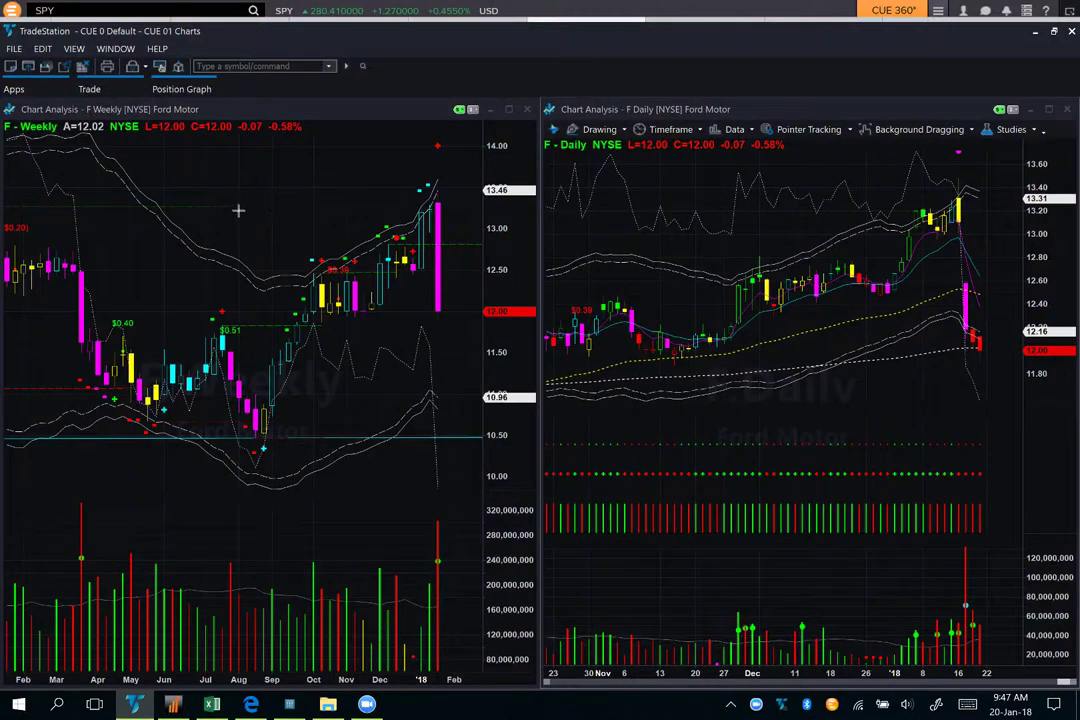
# On the Ford weekly chart in TradeStation, mark the resistance near 13.25 with horizontal arrows and the last two candle tops with slanted arrows.
pyautogui.moveTo(228, 208); pyautogui.dragTo(454, 208)
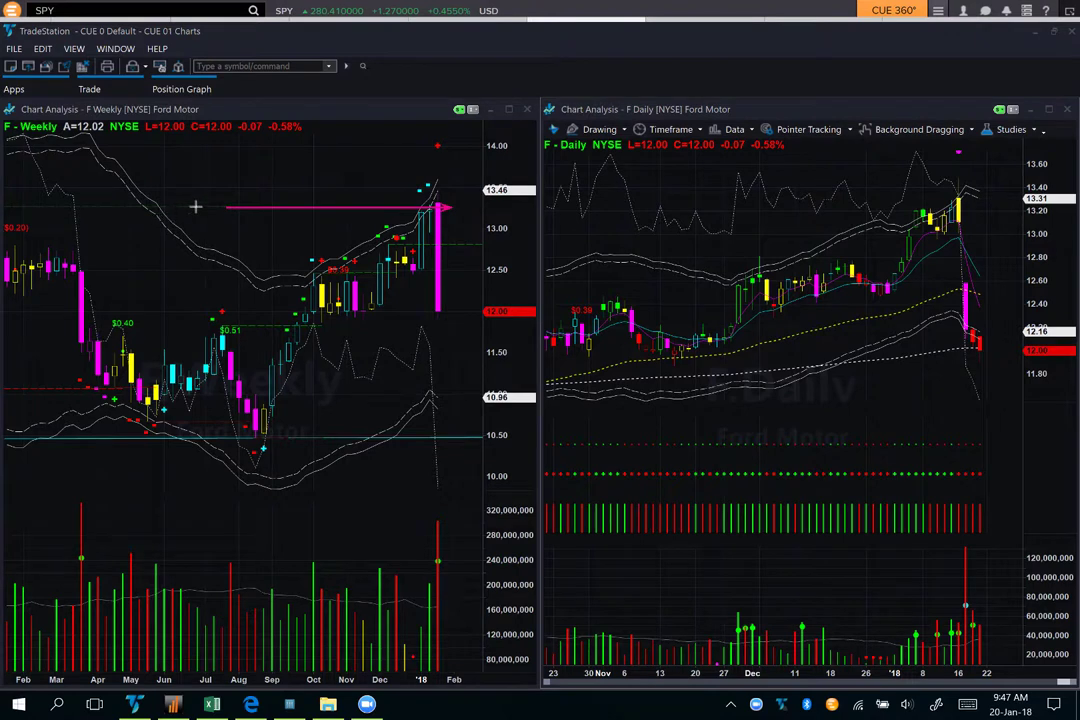
pyautogui.moveTo(172, 201); pyautogui.dragTo(5, 201)
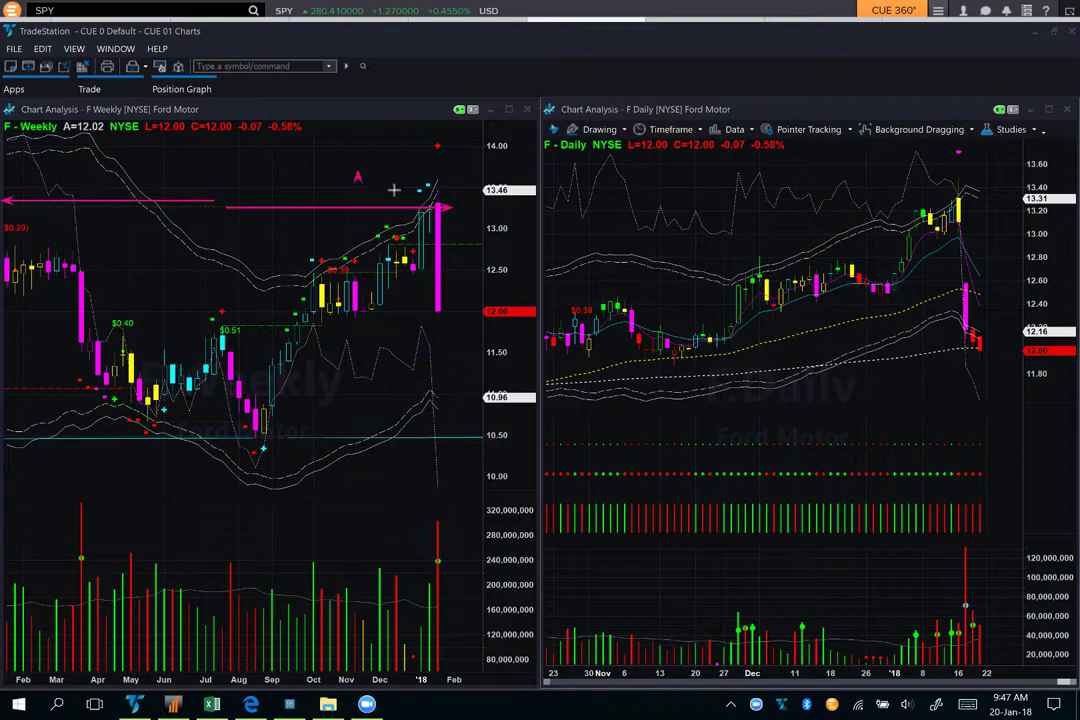
pyautogui.moveTo(357, 180); pyautogui.dragTo(425, 200)
pyautogui.moveTo(485, 177); pyautogui.dragTo(450, 196)
# Annotate the Ford daily chart with arrows at the January top signal and peak, along the drop, and for a bounce and renewed decline.
pyautogui.moveTo(829, 164); pyautogui.dragTo(951, 154)
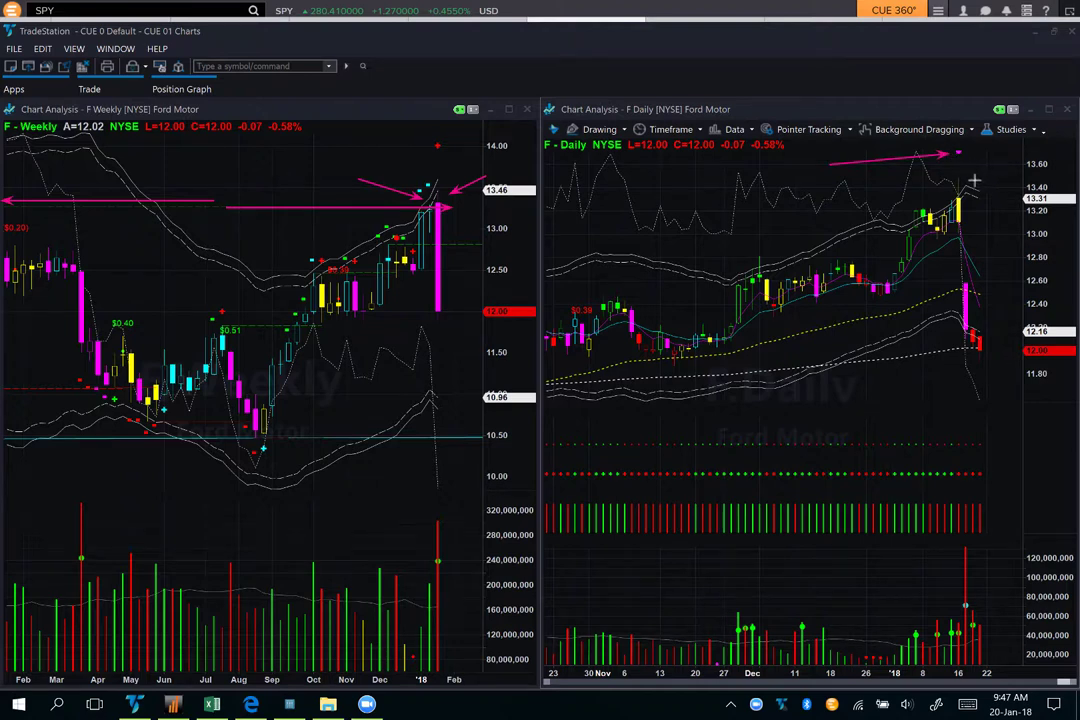
pyautogui.moveTo(955, 242)
pyautogui.mouseDown()
pyautogui.moveTo(961, 355)
pyautogui.moveTo(985, 368)
pyautogui.mouseUp()
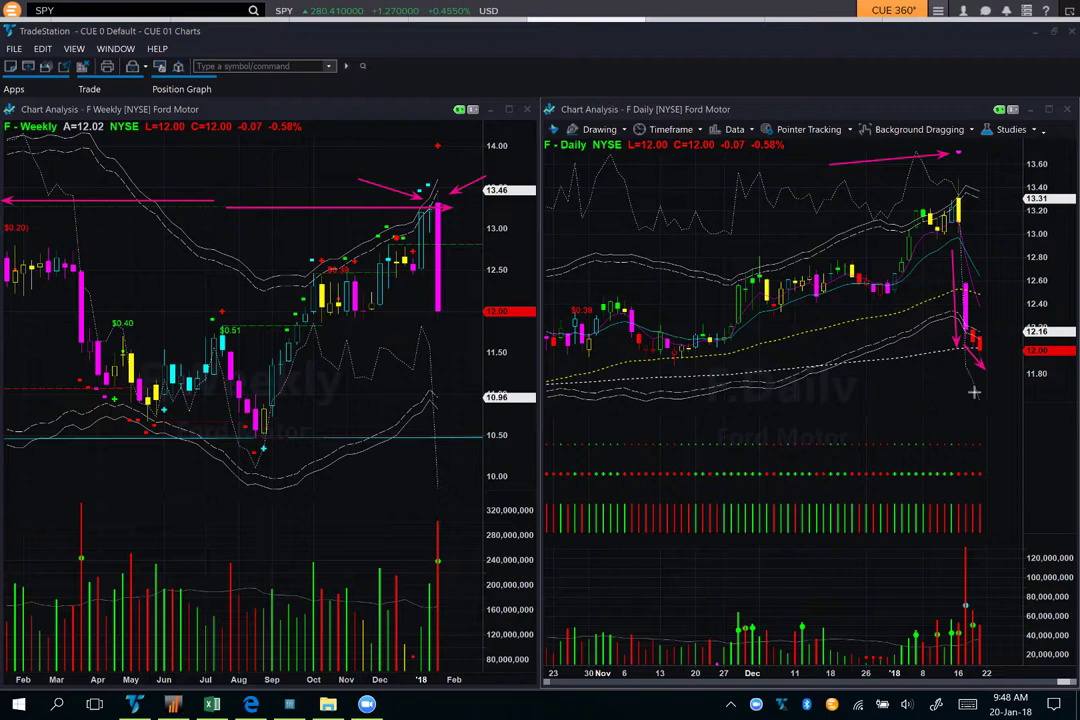
pyautogui.moveTo(912, 313); pyautogui.dragTo(978, 376)
pyautogui.moveTo(992, 153); pyautogui.dragTo(970, 186)
pyautogui.moveTo(985, 316)
pyautogui.mouseDown()
pyautogui.moveTo(1000, 264)
pyautogui.moveTo(1038, 310)
pyautogui.mouseUp()
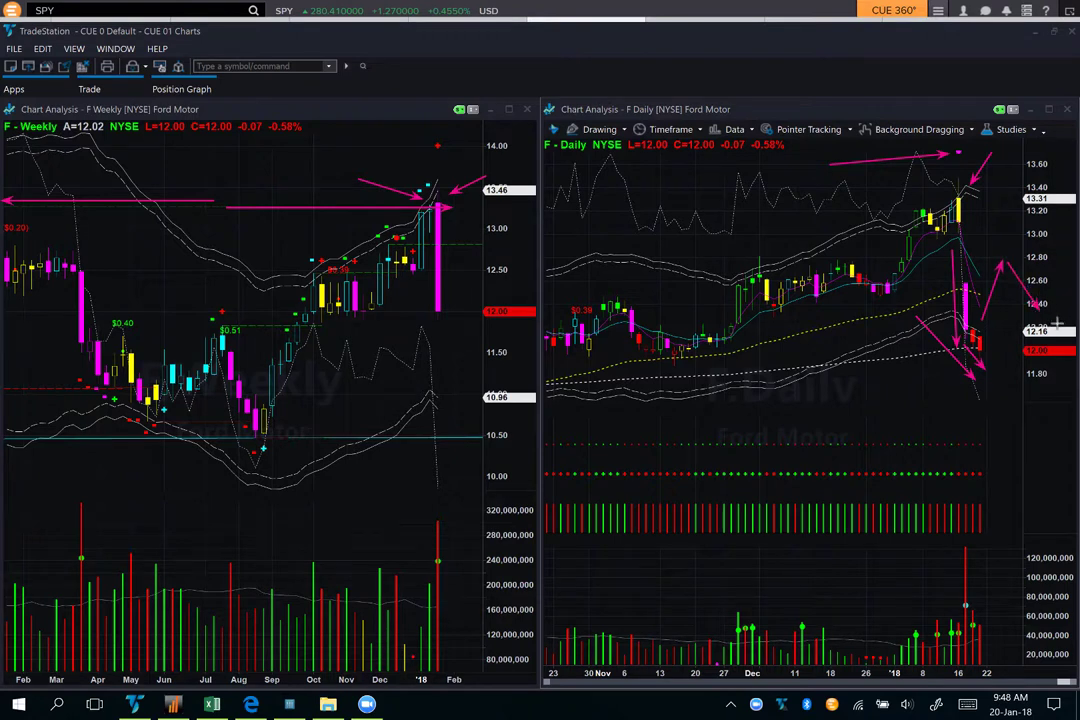
pyautogui.moveTo(1004, 256); pyautogui.dragTo(1046, 256)
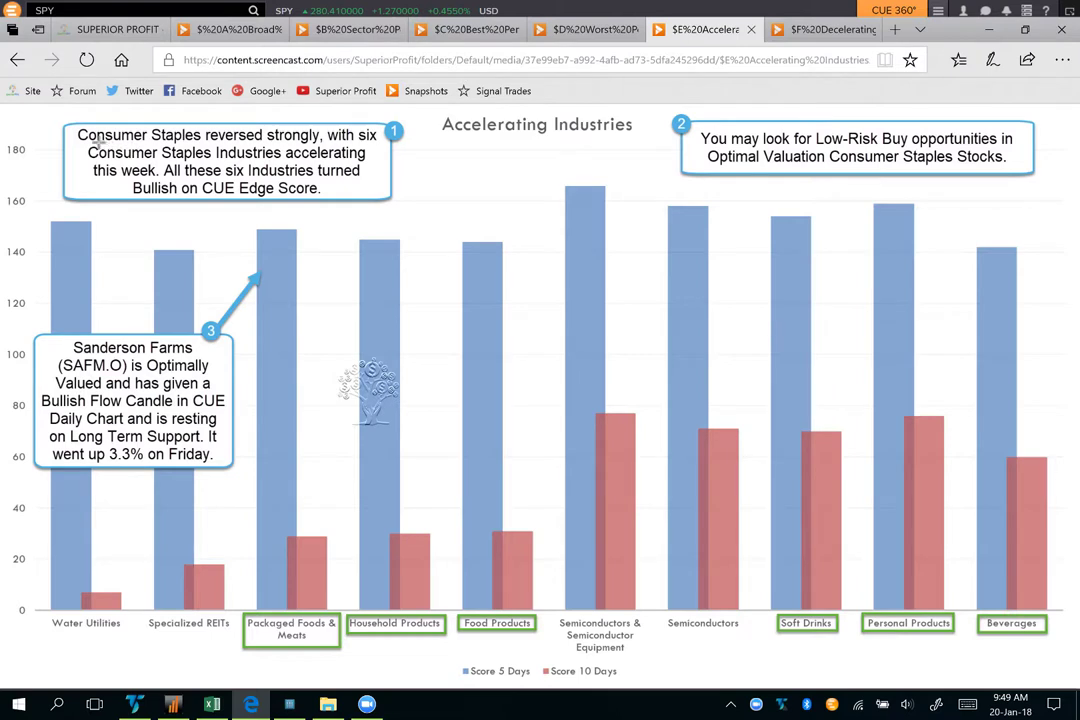
# Underline the four lines of the Consumer Staples note on the Accelerating Industries chart in the browser with arrows.
pyautogui.moveTo(80, 142); pyautogui.dragTo(372, 143)
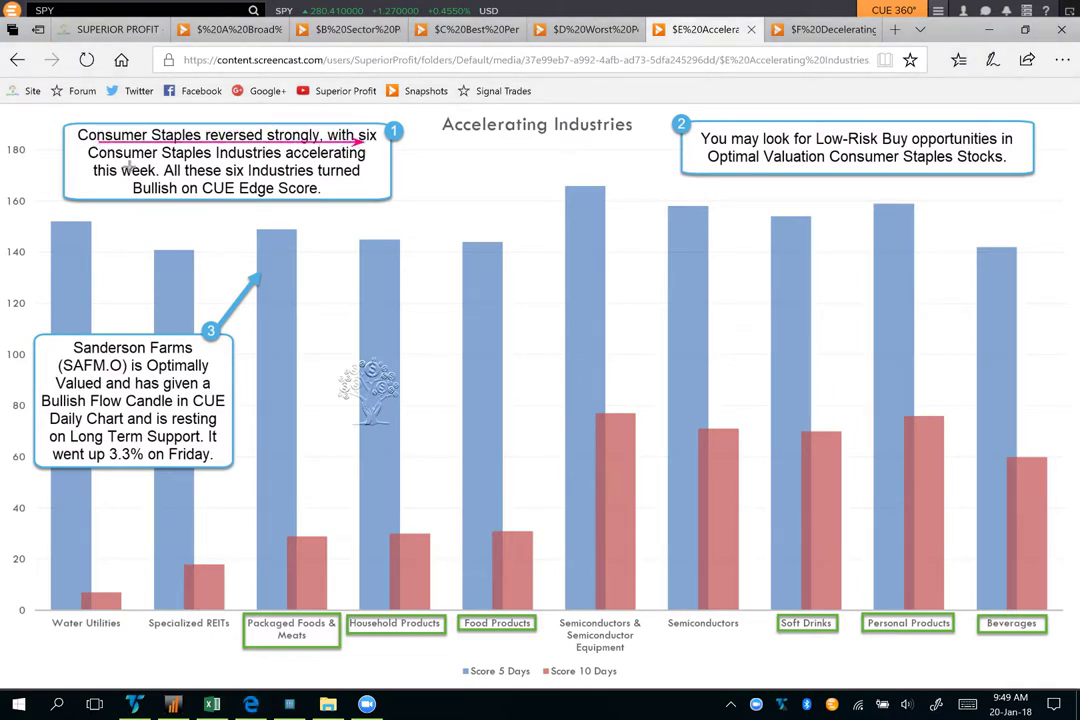
pyautogui.moveTo(88, 158); pyautogui.dragTo(374, 159)
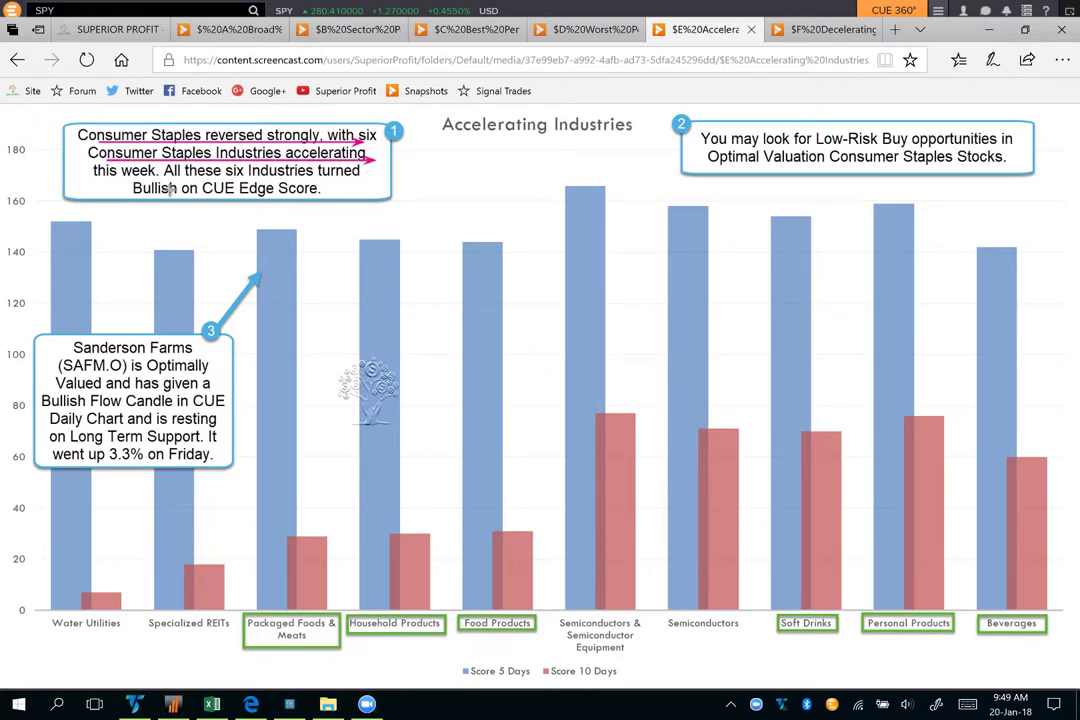
pyautogui.moveTo(162, 181); pyautogui.dragTo(290, 181)
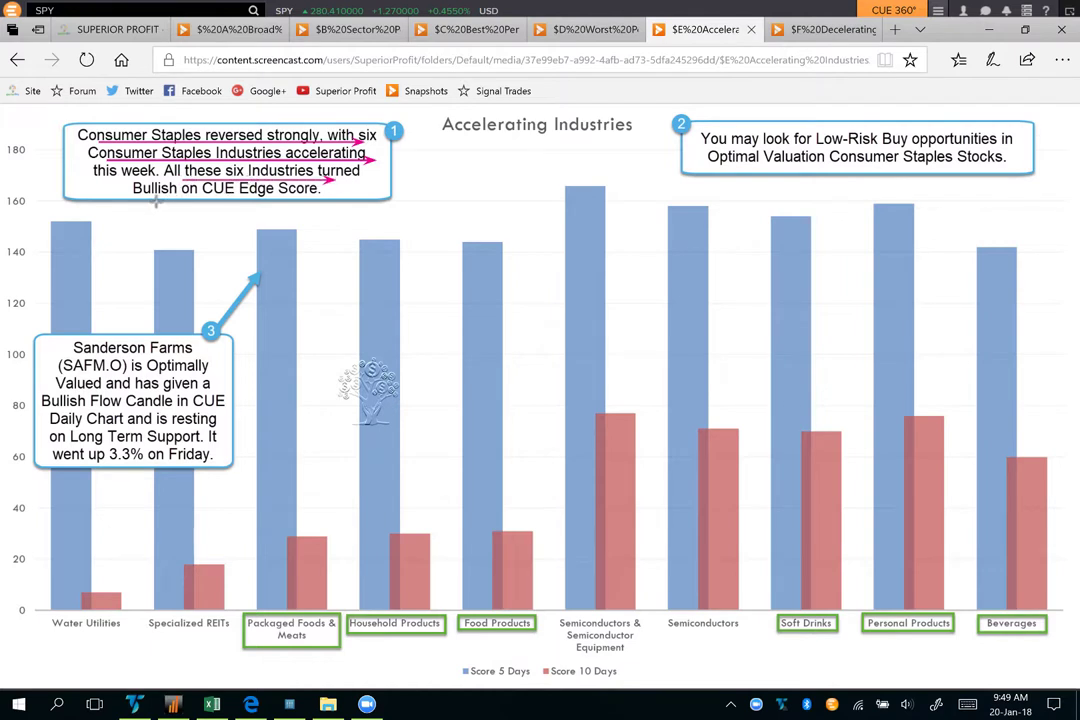
pyautogui.moveTo(157, 196); pyautogui.dragTo(320, 195)
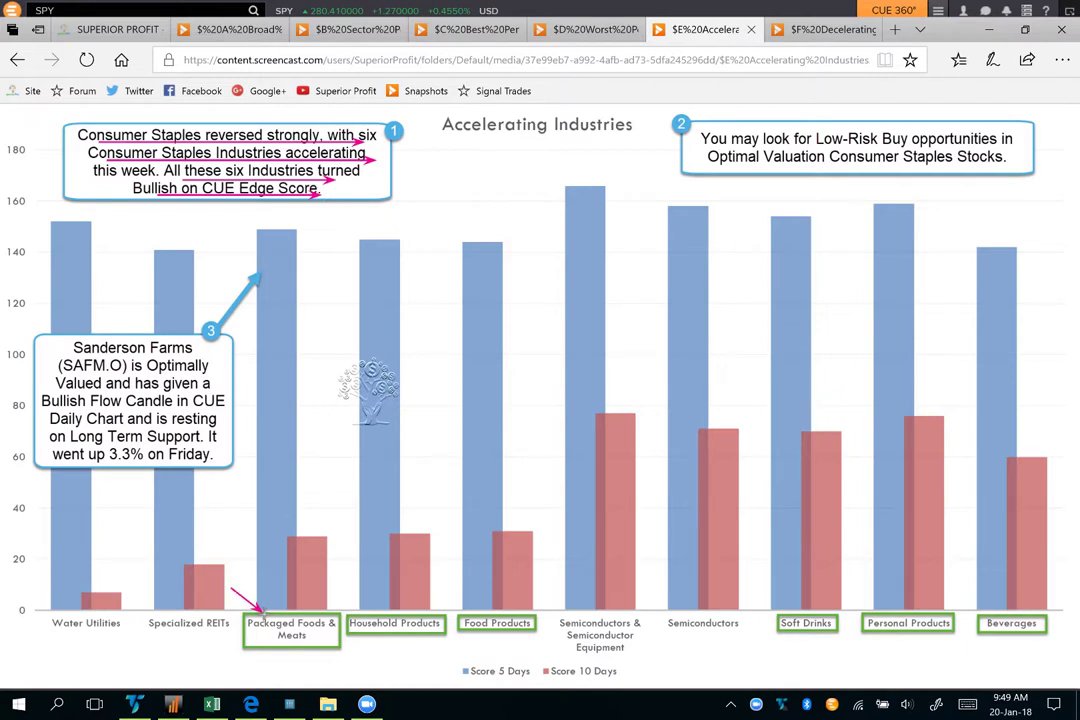
# Point arrows at Packaged Foods & Meats, Household Products, Food Products, Soft Drinks, Personal Products and Beverages on the Accelerating Industries chart.
pyautogui.moveTo(230, 587); pyautogui.dragTo(264, 606)
pyautogui.moveTo(378, 585); pyautogui.dragTo(396, 605)
pyautogui.moveTo(476, 587); pyautogui.dragTo(495, 604)
pyautogui.moveTo(788, 601); pyautogui.dragTo(806, 614)
pyautogui.moveTo(884, 592); pyautogui.dragTo(908, 613)
pyautogui.moveTo(992, 597); pyautogui.dragTo(1011, 613)
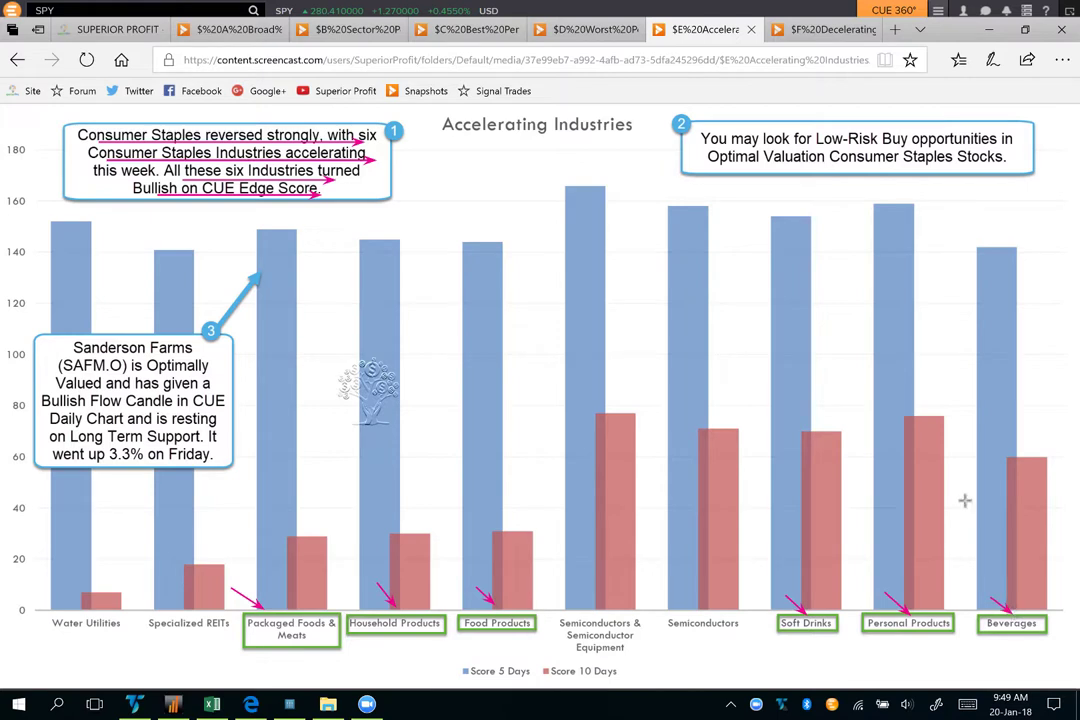
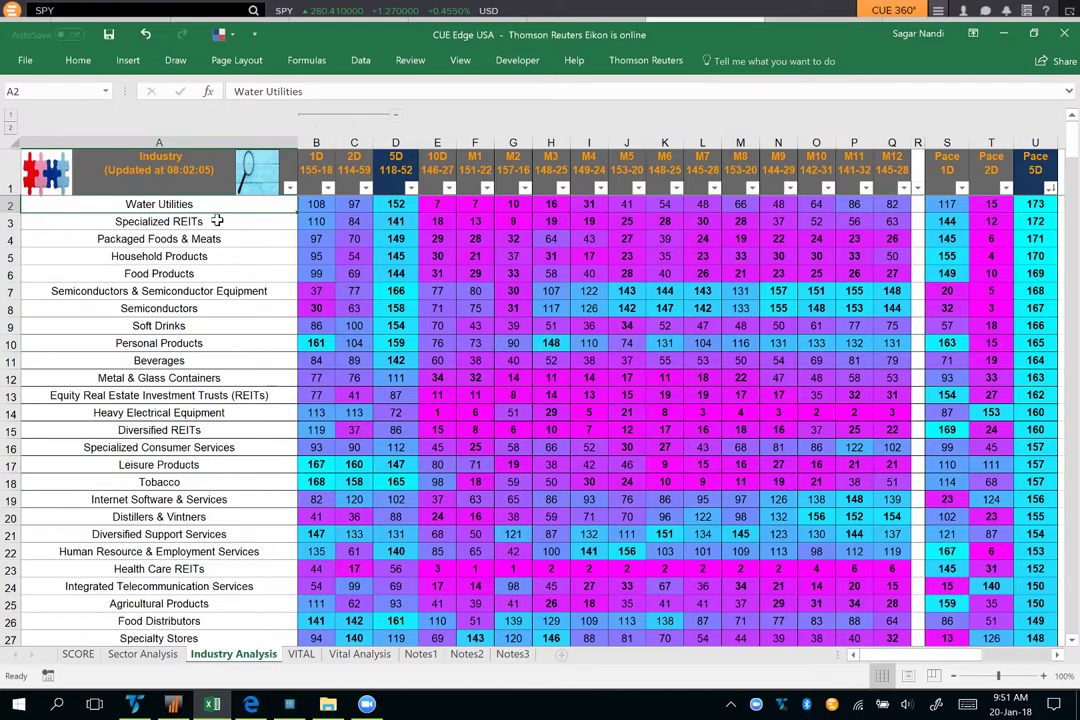
# Examine the Packaged Foods & Meats scores from 10D to M12, the 5D score and the 5D pace in the Excel industry table.
pyautogui.click(203, 240)
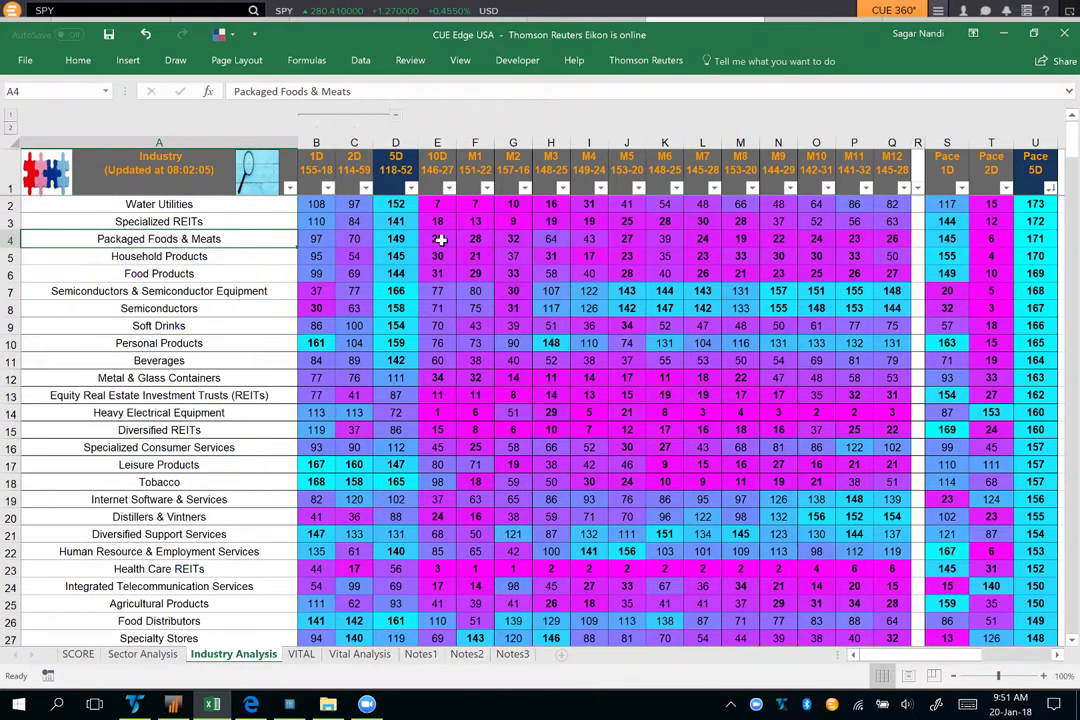
pyautogui.moveTo(437, 239); pyautogui.dragTo(893, 238)
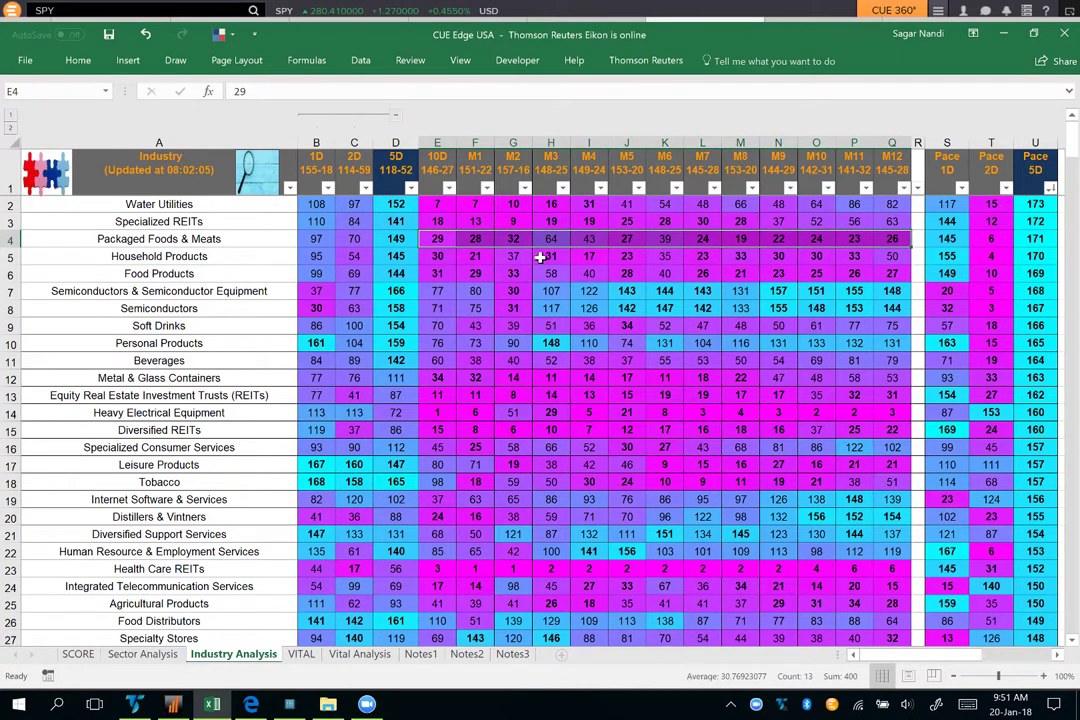
pyautogui.click(399, 240)
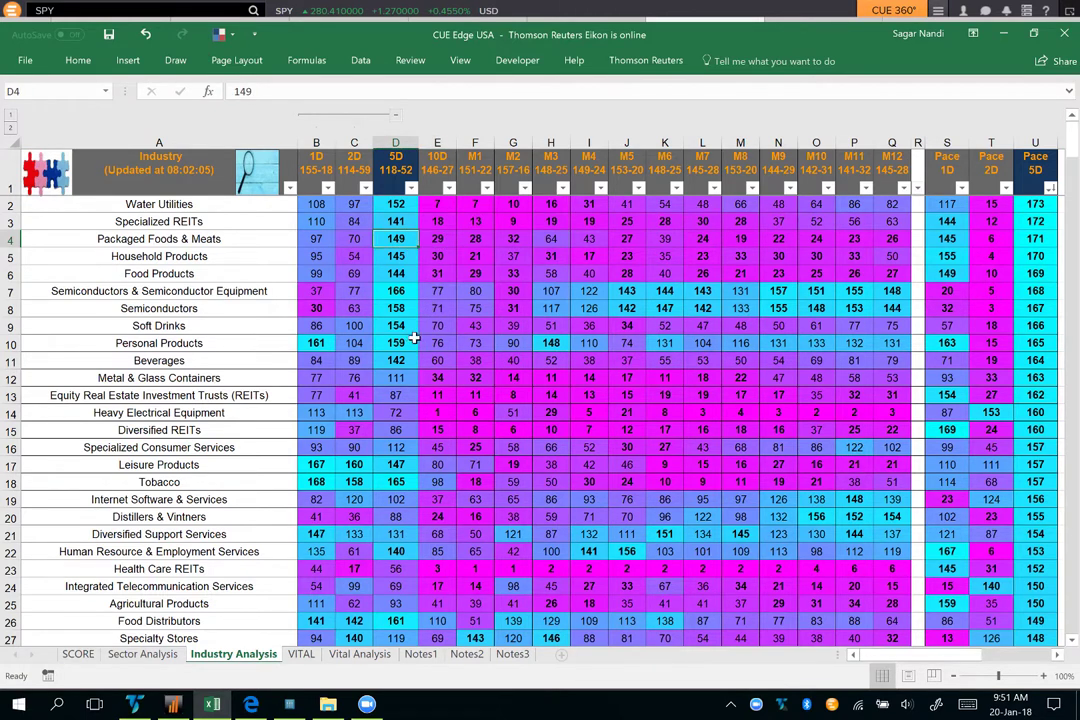
pyautogui.click(1042, 241)
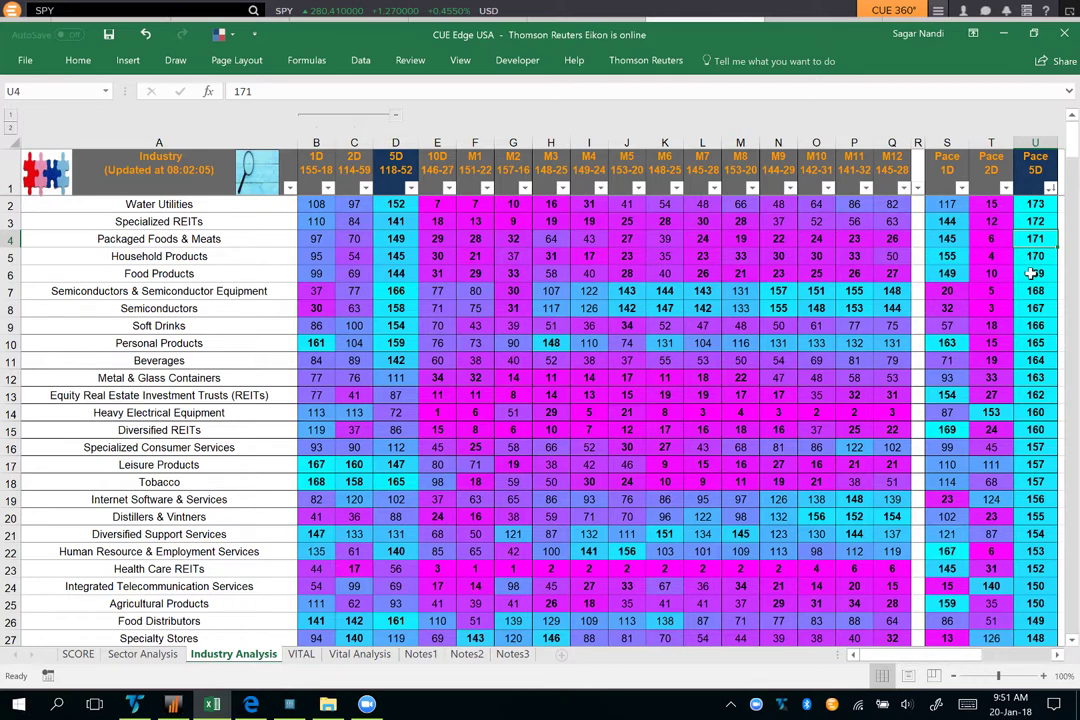
# Load the Packaged Foods & Meats stocks into the VITAL sheet and bring them up in the Vital Analysis sheet.
pyautogui.click(150, 238)
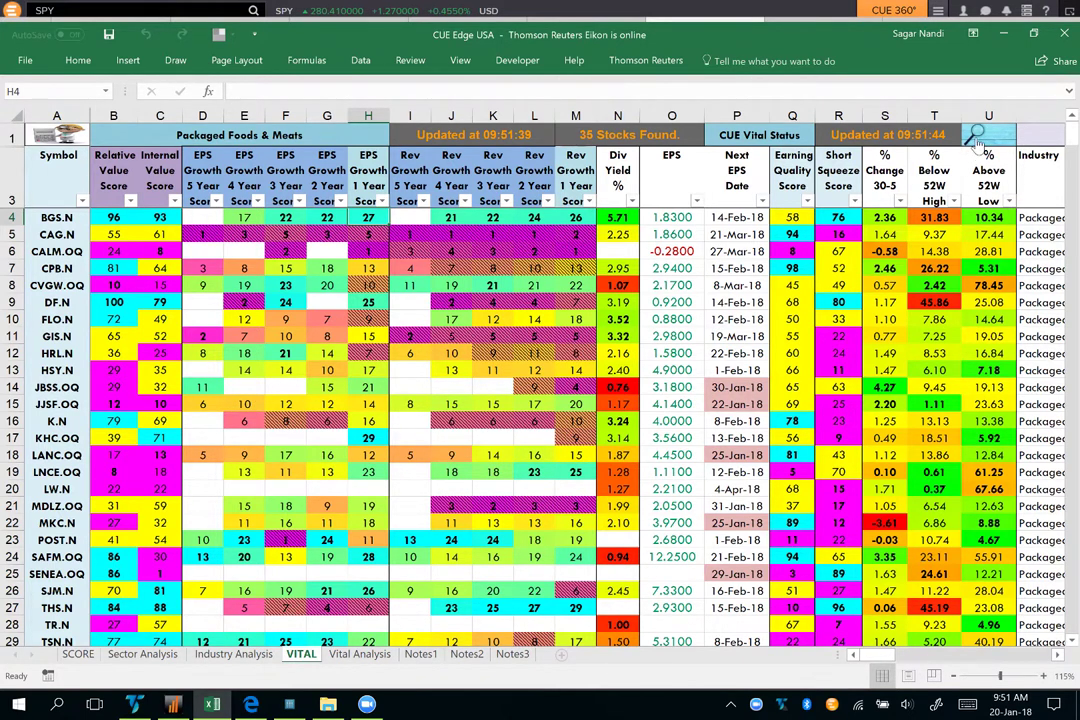
pyautogui.hotkey('ctrl', 'pagedown')
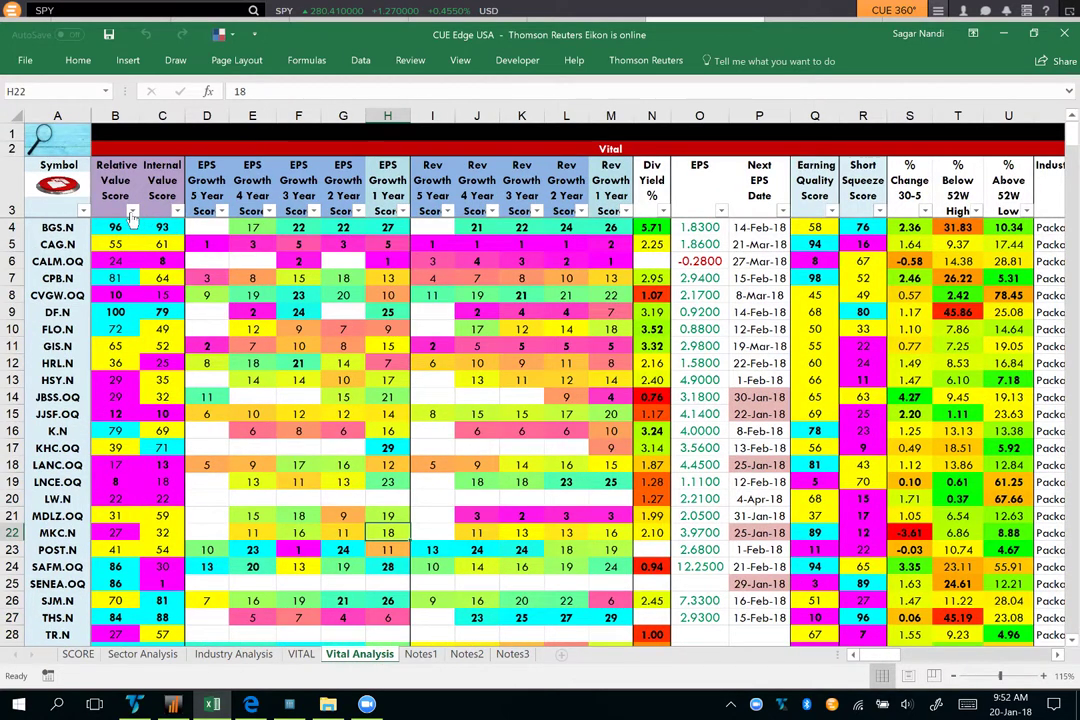
# Sort the Vital Analysis stocks by Relative Value Score from highest to lowest and highlight the SAFM.OQ row.
pyautogui.click(132, 211)
pyautogui.click(100, 219)
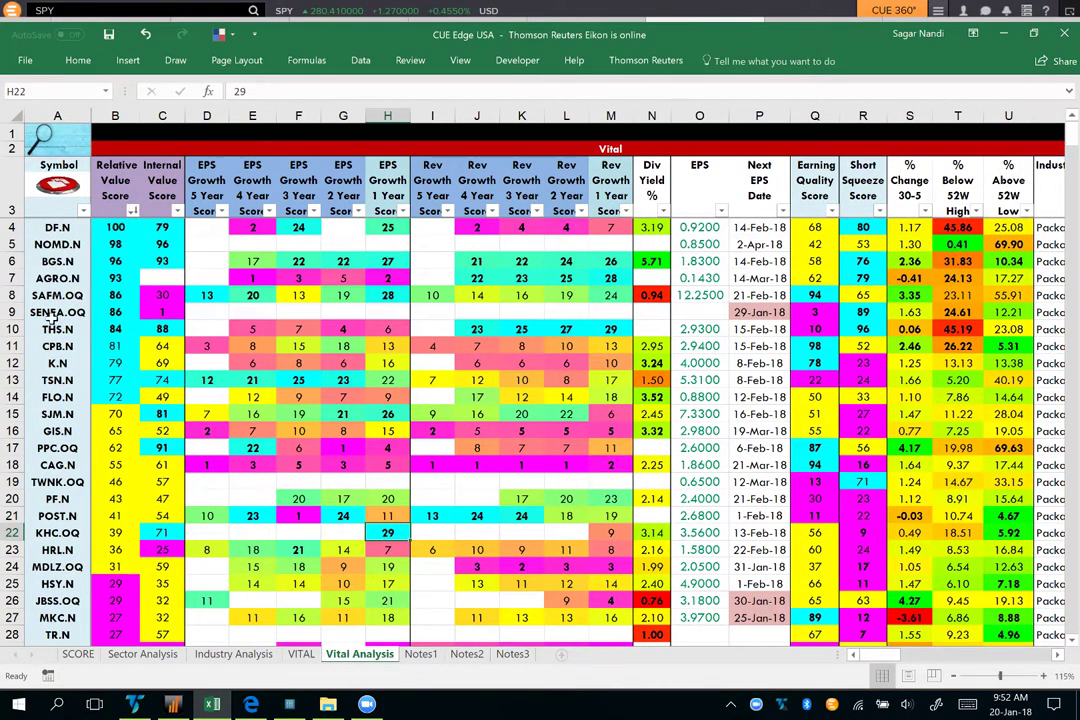
pyautogui.click(12, 295)
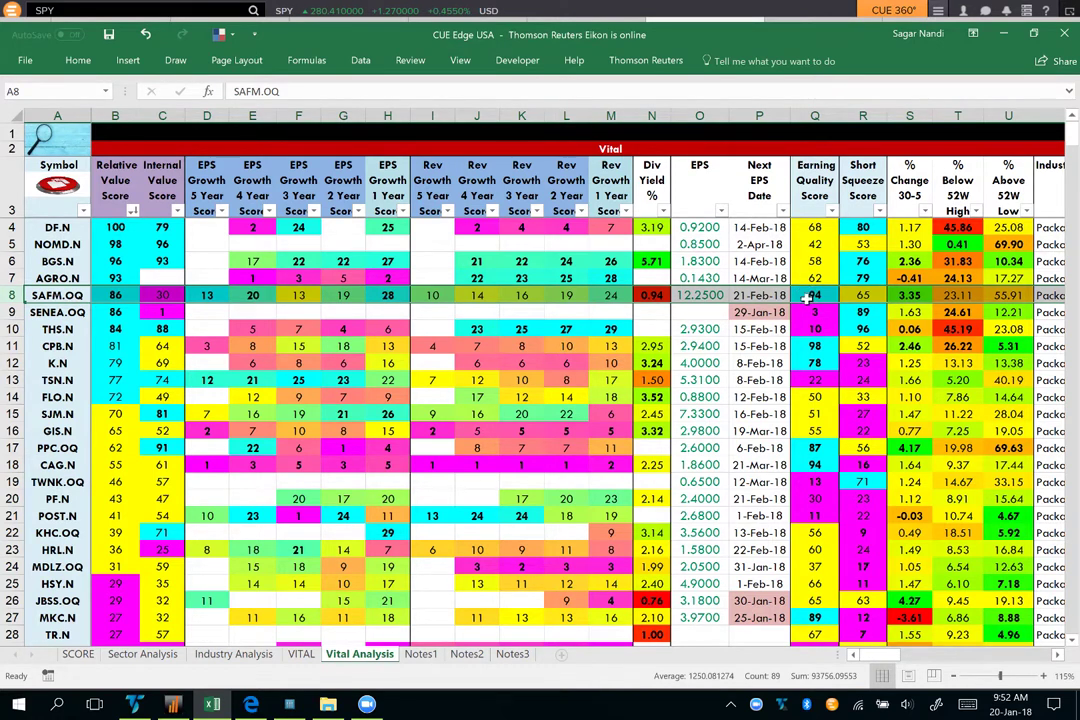
pyautogui.click(60, 296)
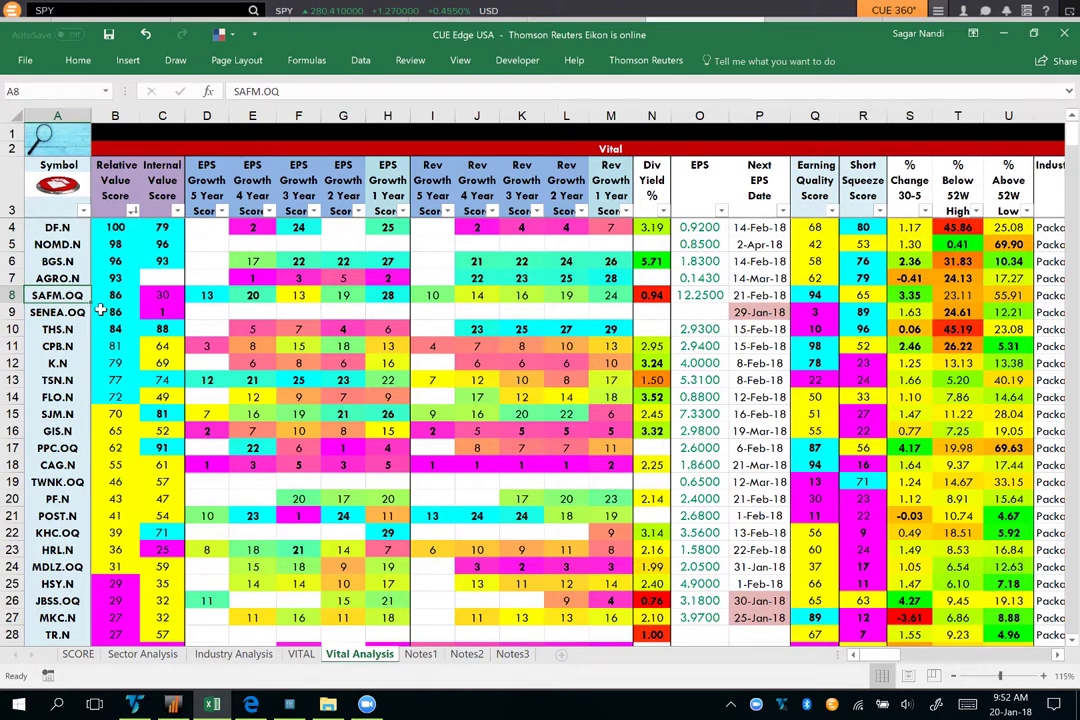
pyautogui.click(12, 295)
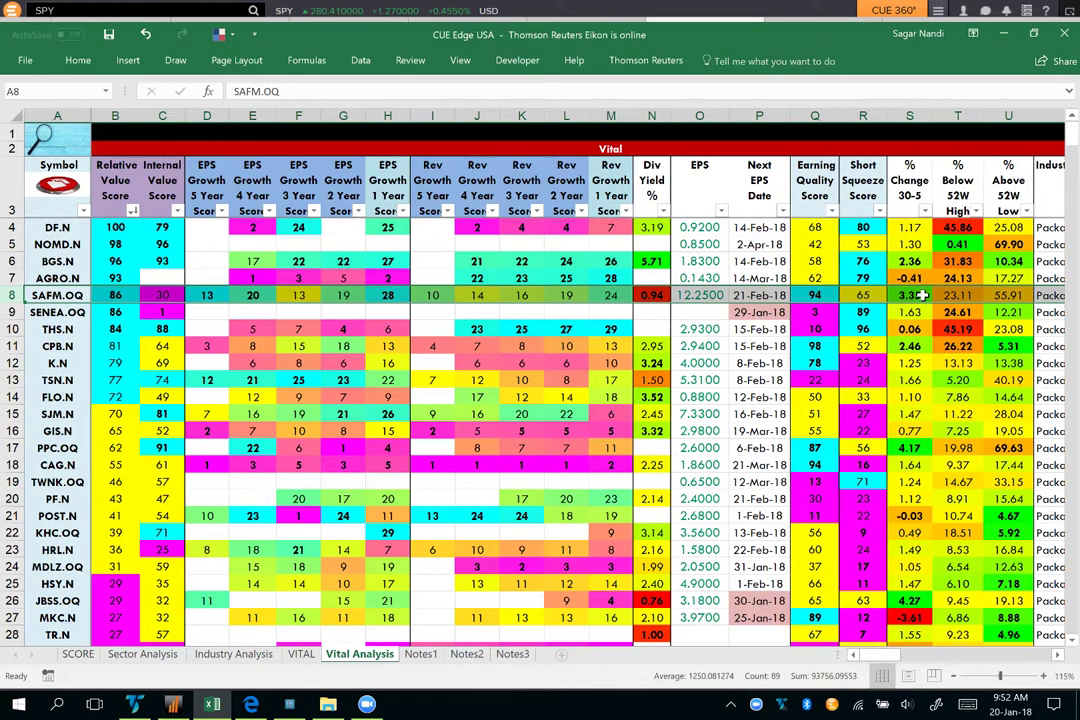
# Switch to TradeStation and draw arrows on the SAFM weekly chart to the December high and down to the lower bands.
pyautogui.click(135, 705)
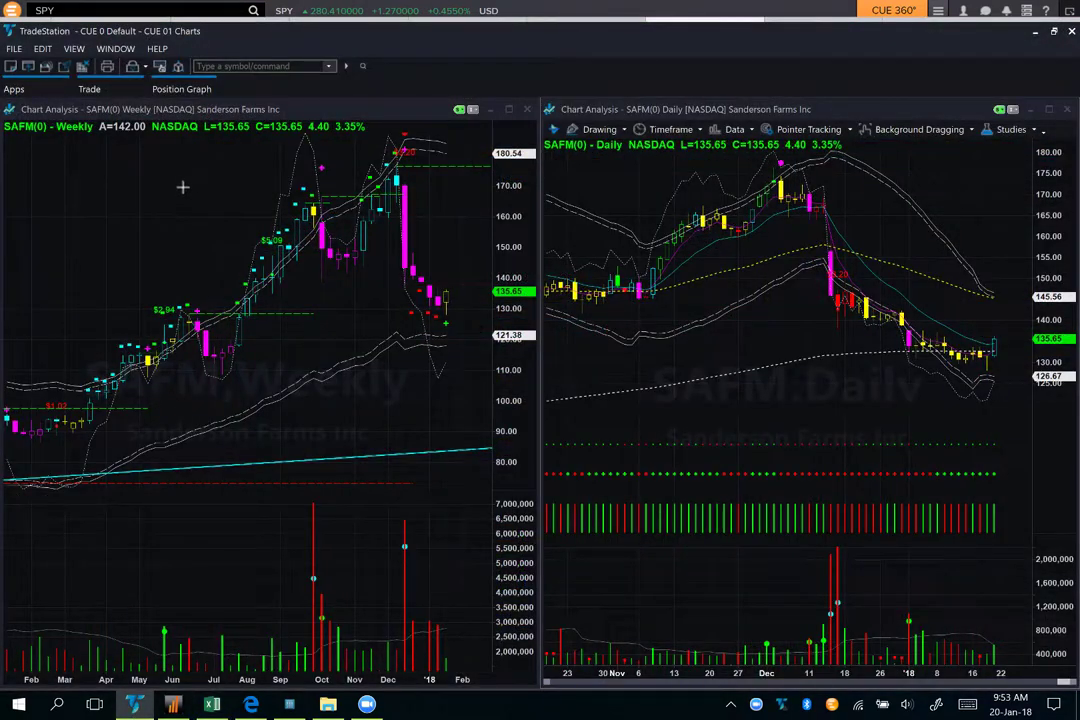
pyautogui.moveTo(214, 154); pyautogui.dragTo(398, 136)
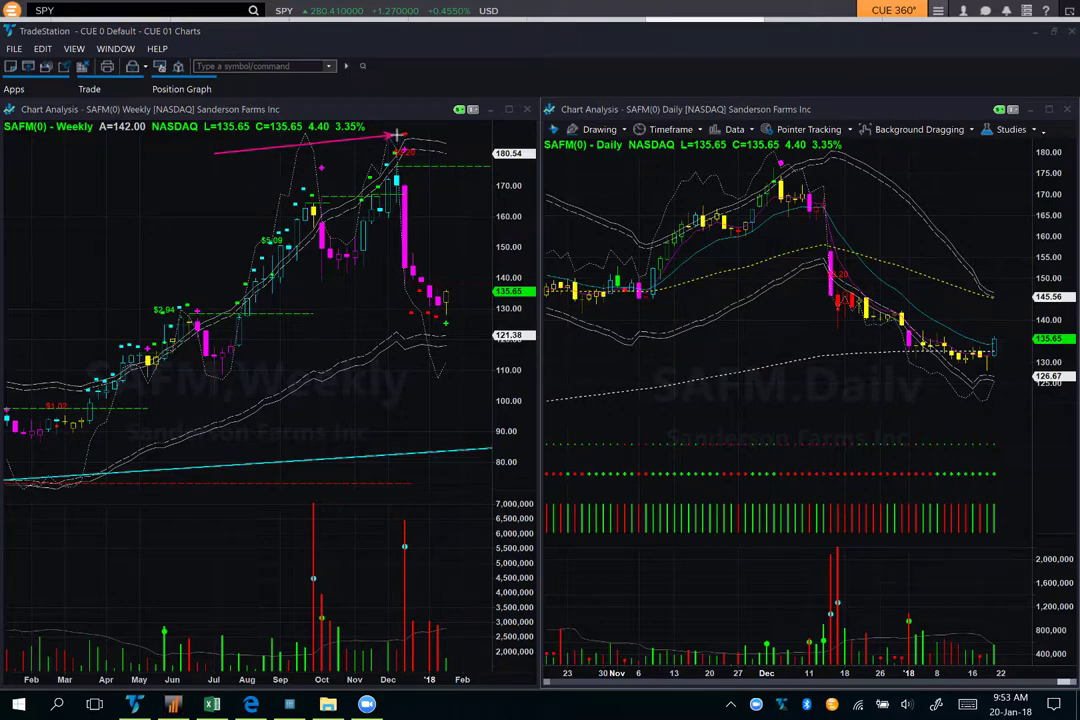
pyautogui.click(386, 278)
pyautogui.moveTo(412, 310); pyautogui.dragTo(430, 348)
# Point arrows on the SAFM daily chart at the December peak, the January lows, the upper band, the last volume bar and the latest candle.
pyautogui.moveTo(642, 176); pyautogui.dragTo(777, 161)
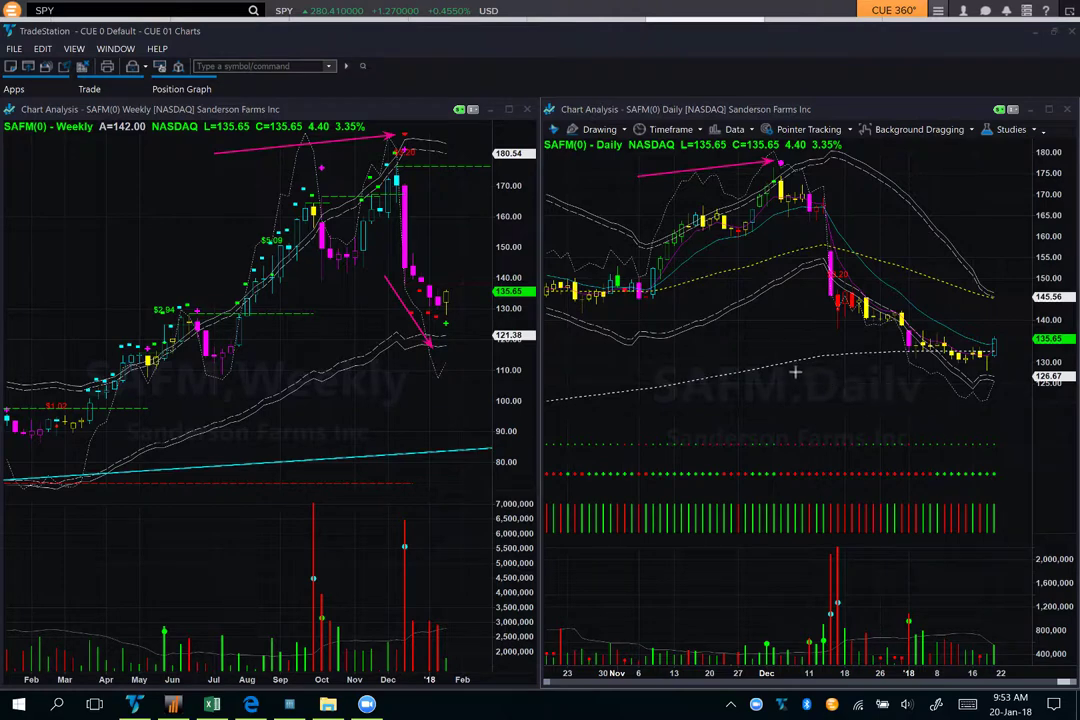
pyautogui.moveTo(791, 371); pyautogui.dragTo(957, 358)
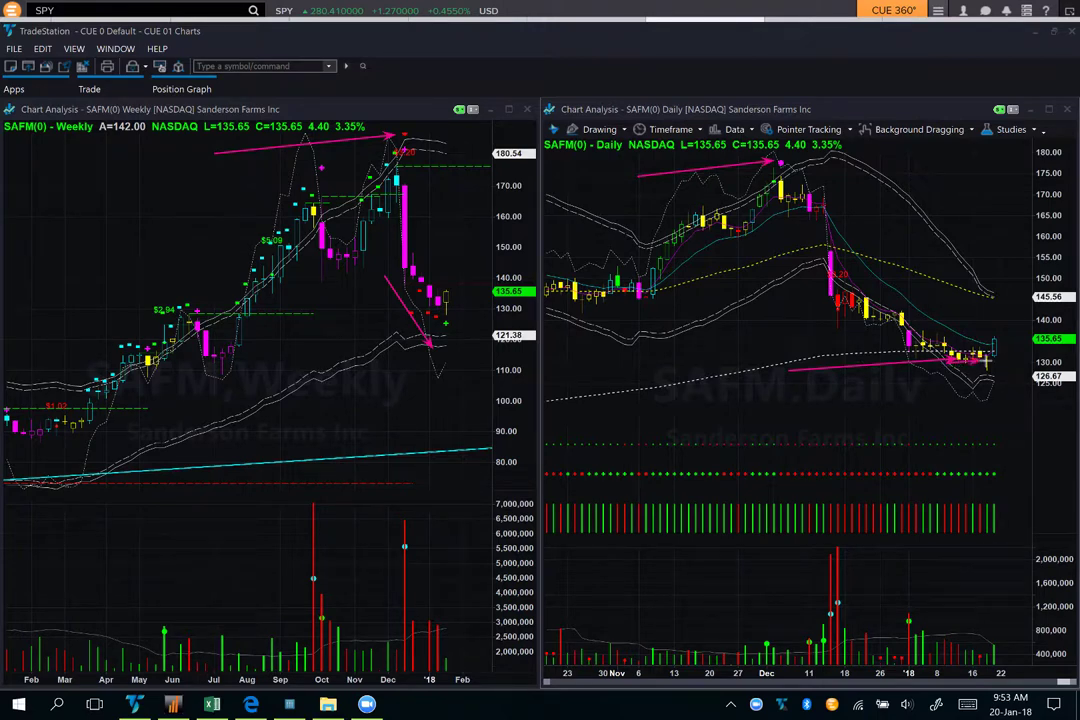
pyautogui.moveTo(1042, 410); pyautogui.dragTo(1012, 382)
pyautogui.moveTo(940, 170); pyautogui.dragTo(855, 147)
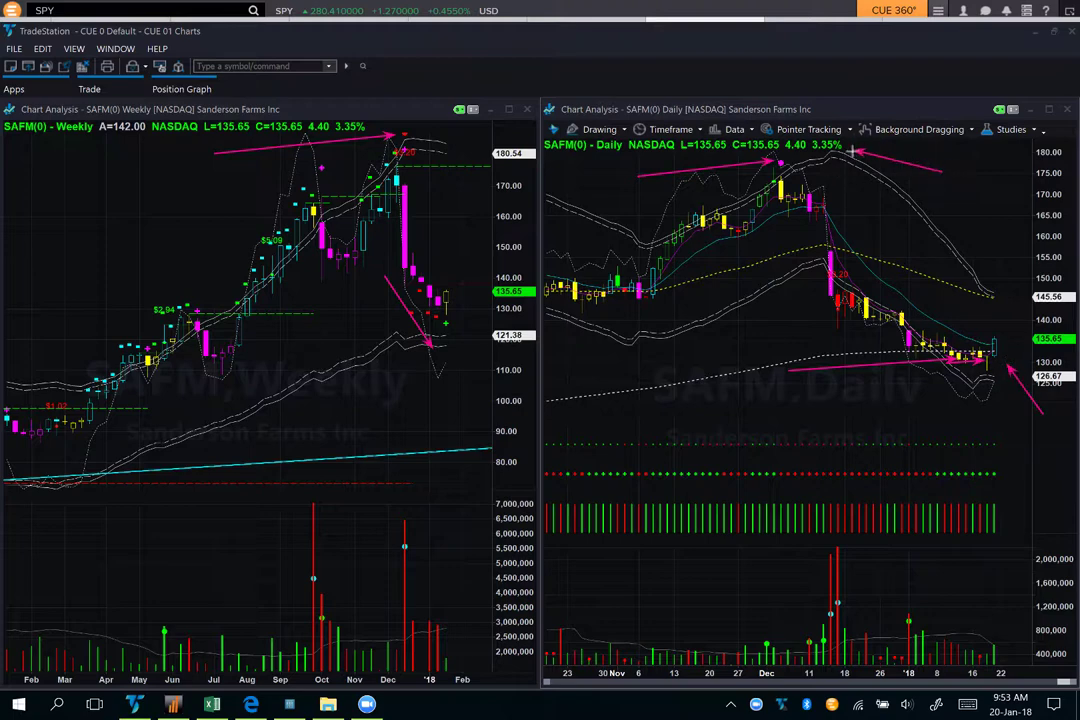
pyautogui.moveTo(1020, 548); pyautogui.dragTo(996, 640)
pyautogui.moveTo(1036, 322); pyautogui.dragTo(1005, 348)
pyautogui.moveTo(1013, 313); pyautogui.dragTo(999, 328)
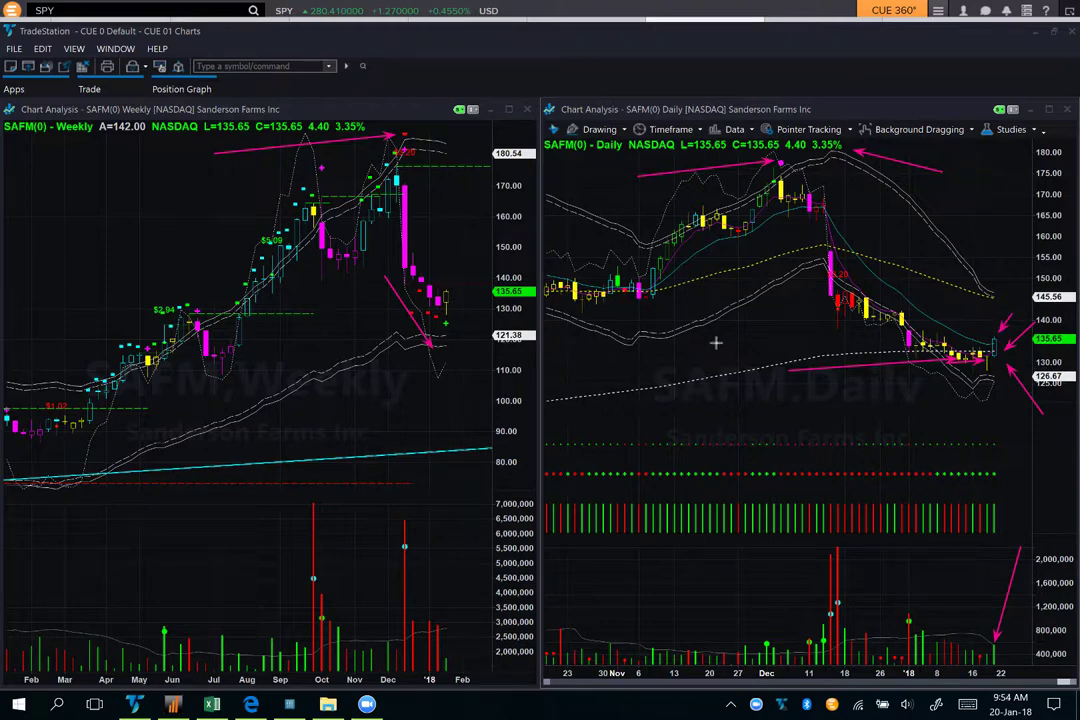
# Mark the former breakout level just below 130 on the SAFM weekly chart with arrows, including the summer breakout, the recent decline and a rebound.
pyautogui.moveTo(492, 361); pyautogui.dragTo(455, 311)
pyautogui.moveTo(270, 316); pyautogui.dragTo(500, 321)
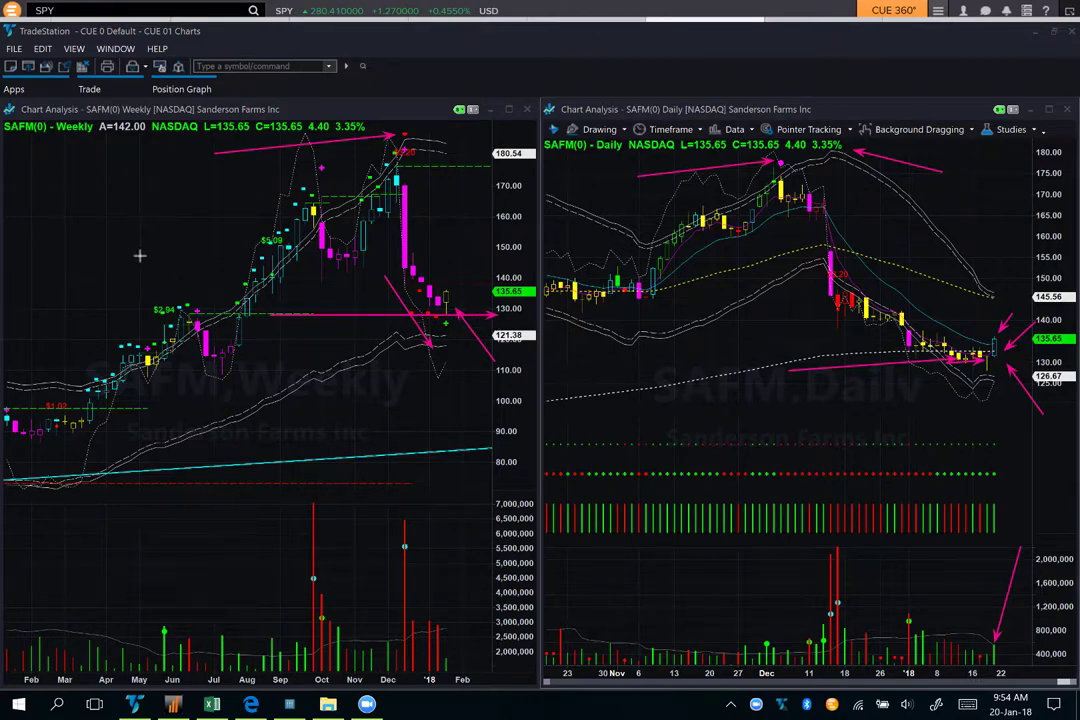
pyautogui.moveTo(140, 256); pyautogui.dragTo(210, 314)
pyautogui.moveTo(230, 330); pyautogui.dragTo(245, 288)
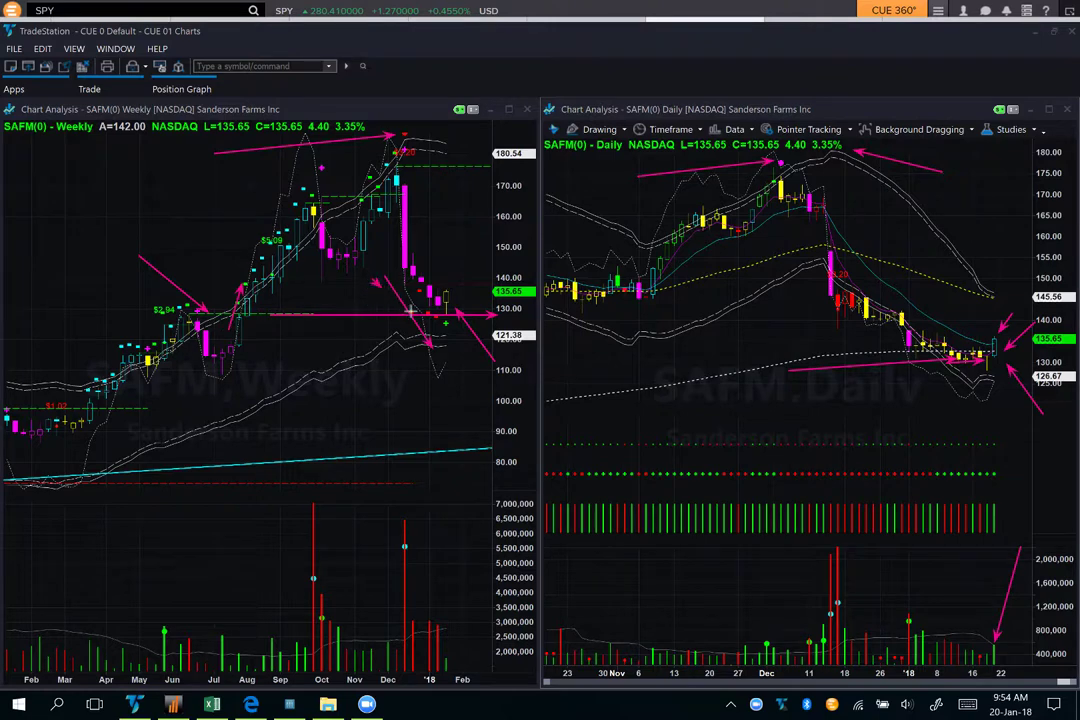
pyautogui.moveTo(371, 277); pyautogui.dragTo(438, 317)
pyautogui.moveTo(450, 314); pyautogui.dragTo(474, 285)
pyautogui.moveTo(221, 318); pyautogui.dragTo(373, 318)
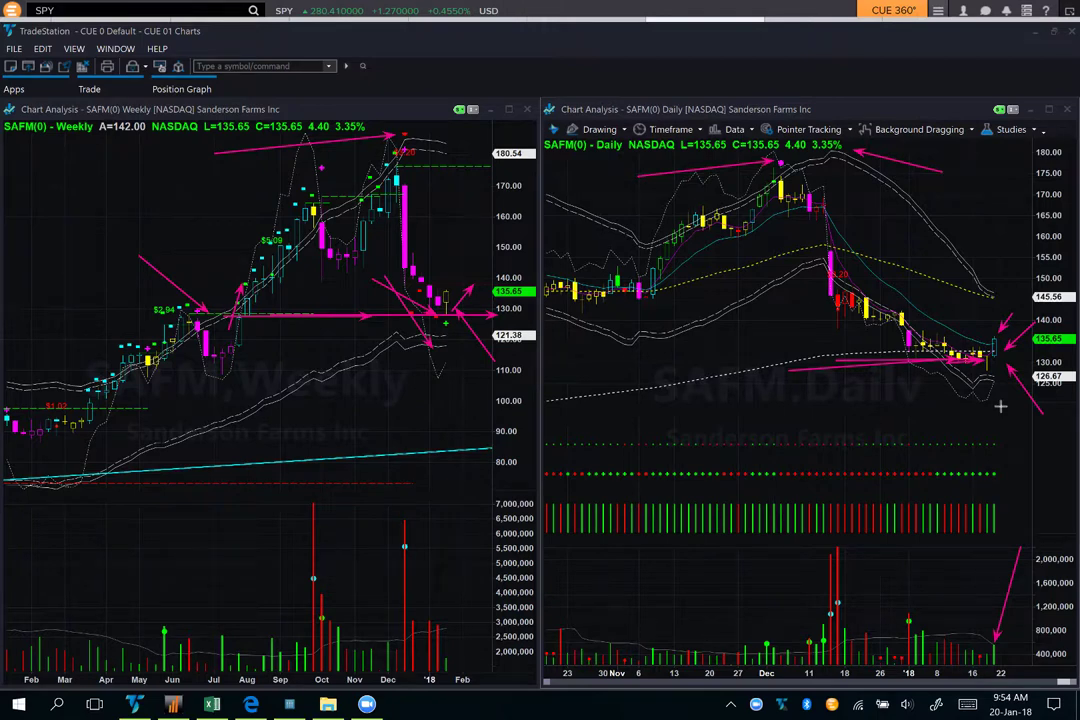
# Draw arrows on the SAFM daily chart along the post-gap decline, at the latest candle and at the level beneath the recent lows.
pyautogui.moveTo(830, 255); pyautogui.dragTo(952, 334)
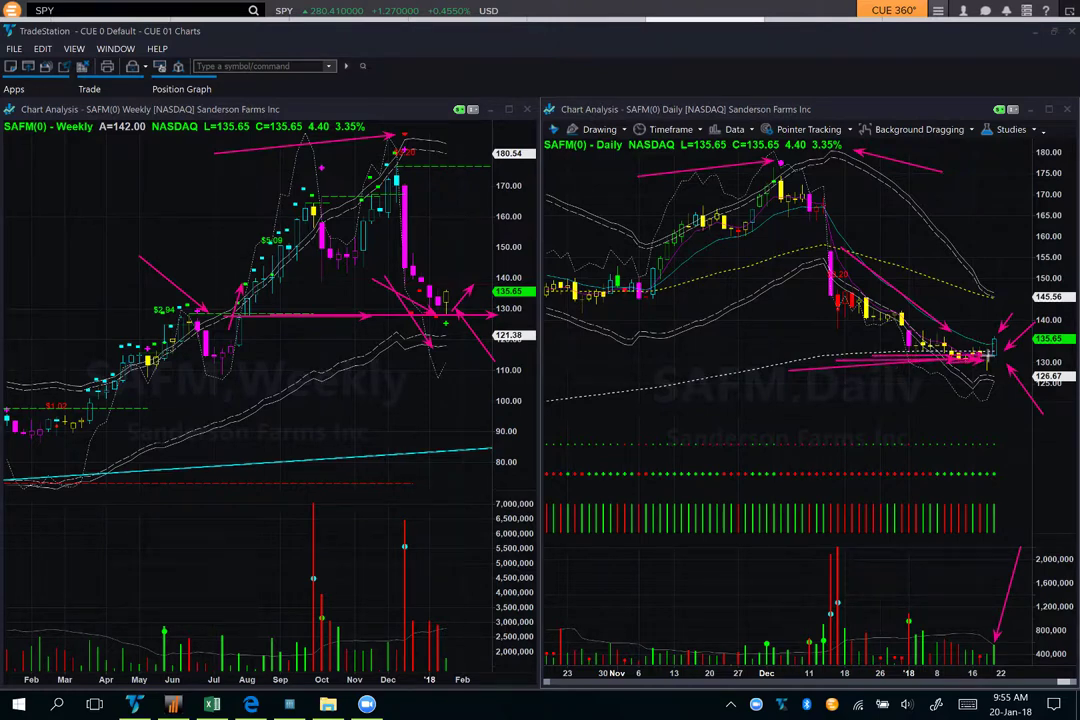
pyautogui.moveTo(1008, 303); pyautogui.dragTo(997, 326)
pyautogui.moveTo(986, 379); pyautogui.dragTo(1033, 396)
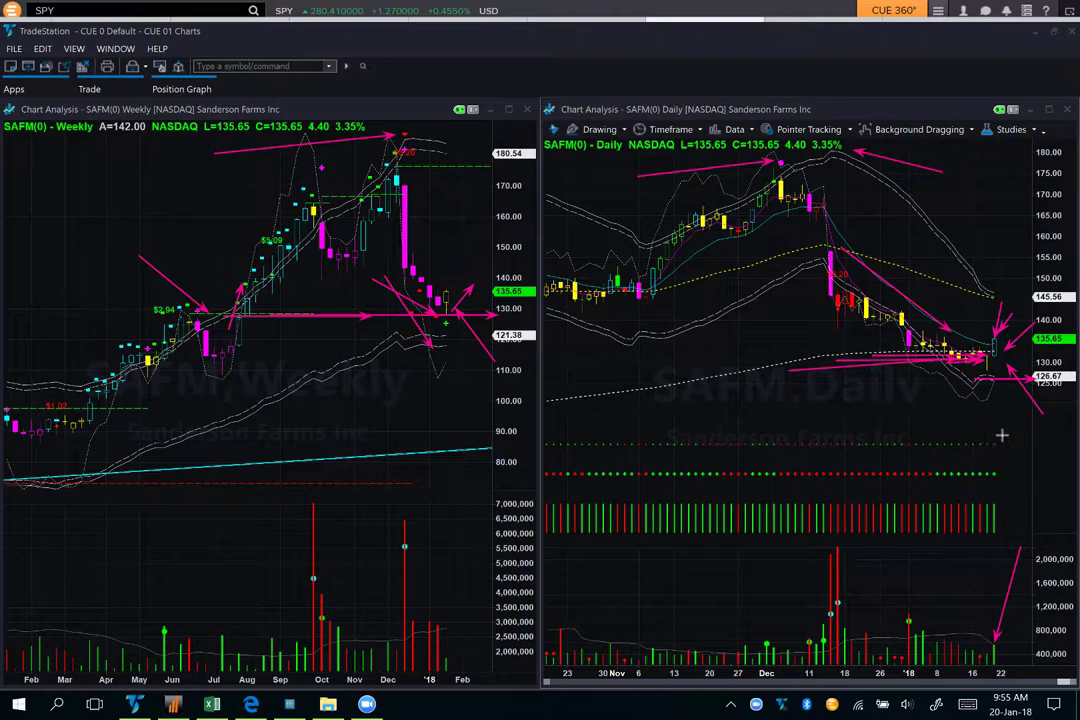
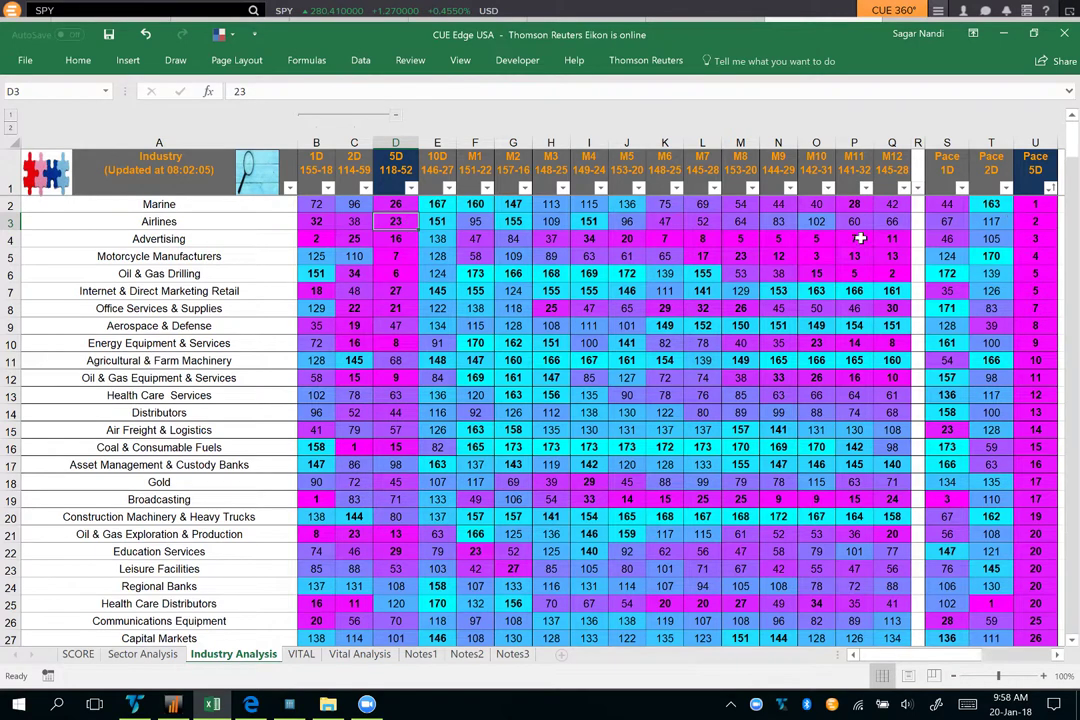
# Update the Excel VITAL sheet with the Airlines stocks and highlight the SKYW.OQ row.
pyautogui.click(1035, 222)
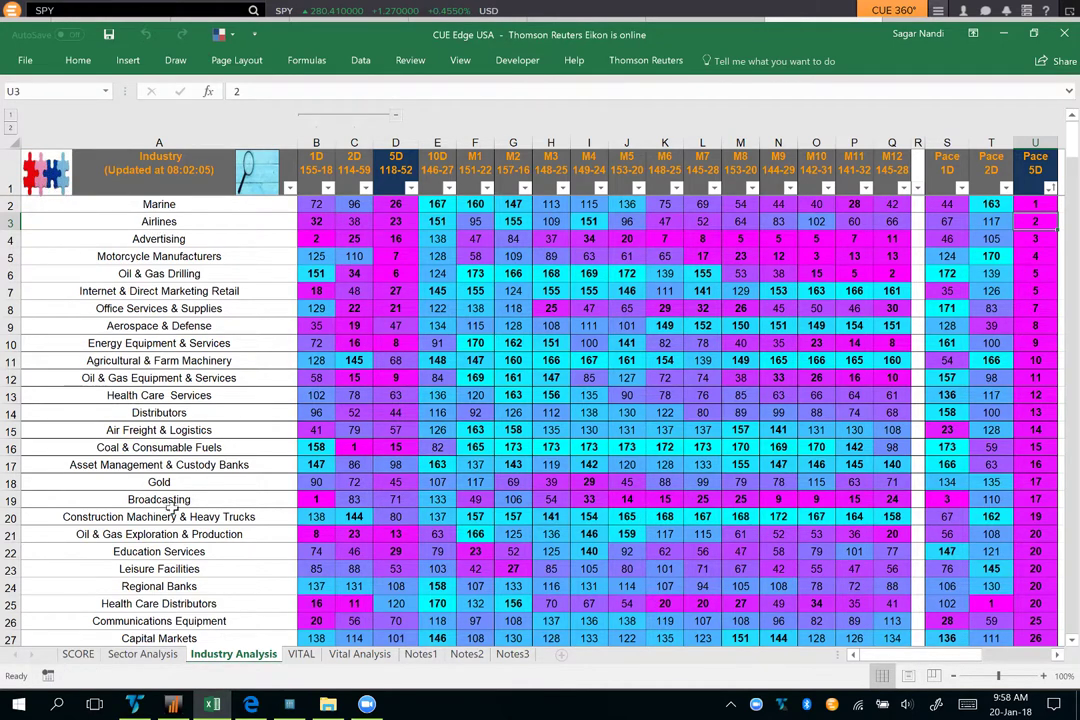
pyautogui.click(301, 654)
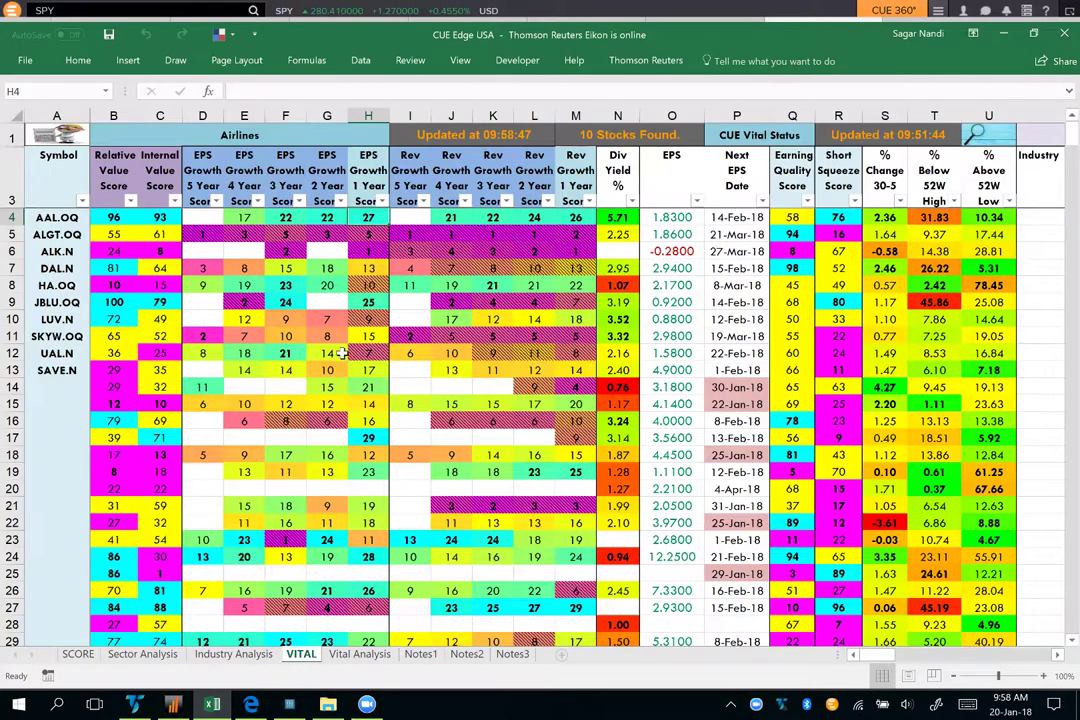
pyautogui.click(58, 126)
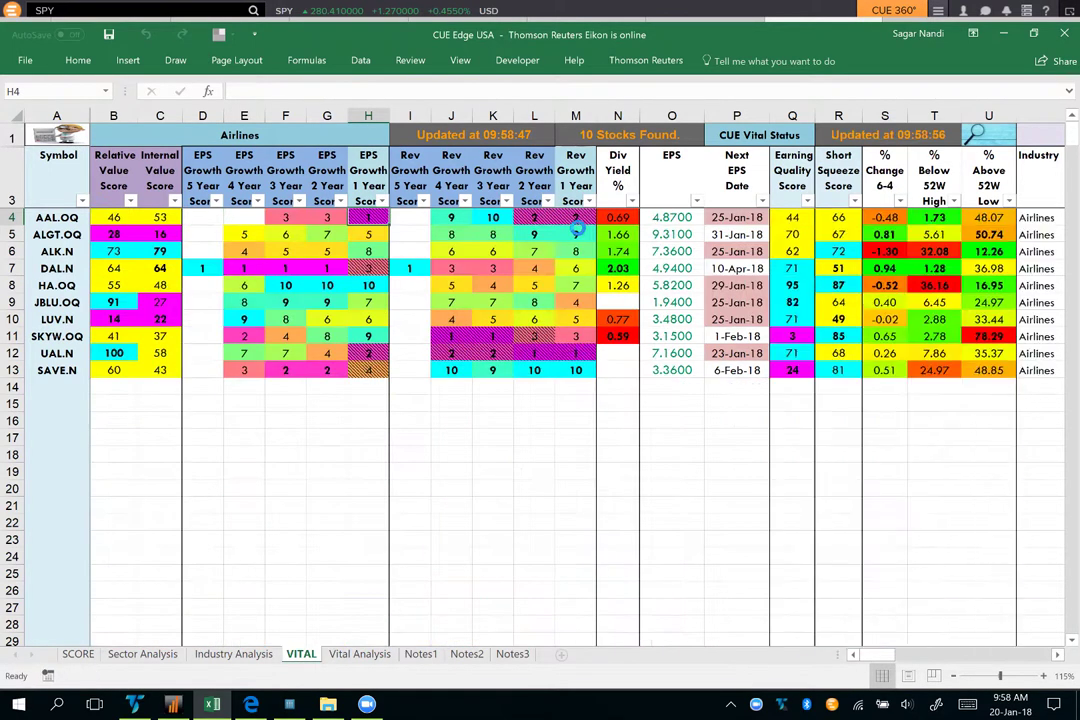
pyautogui.click(57, 337)
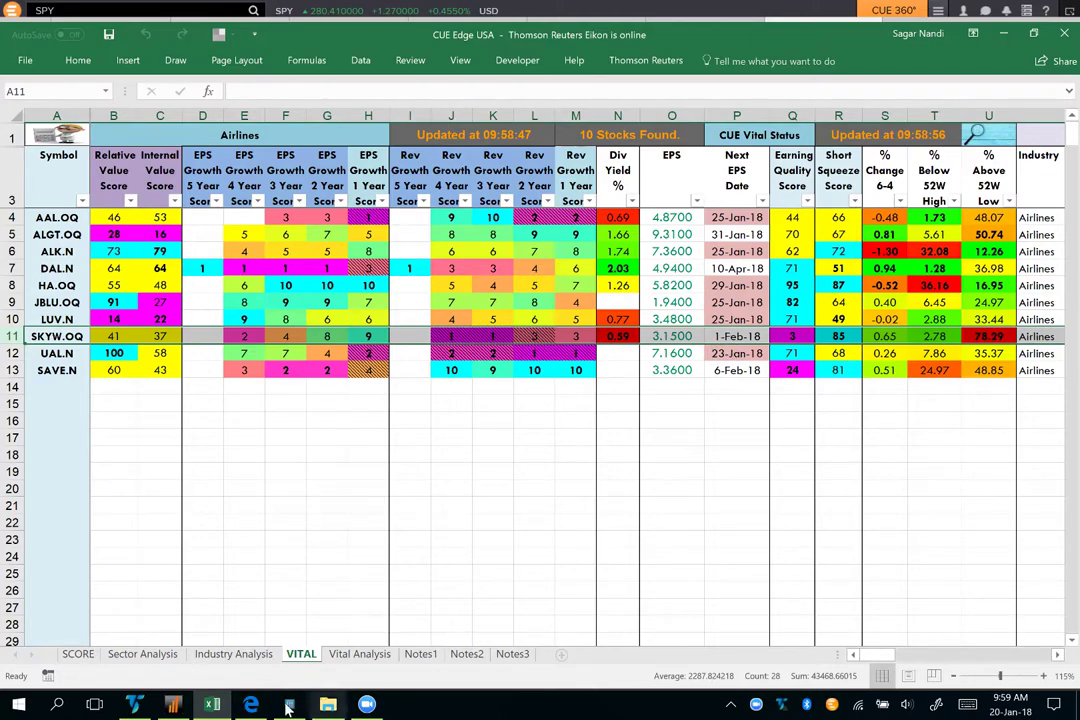
# Switch to TradeStation and point arrows at the December highs and the January pullback candle on the SKYW weekly chart.
pyautogui.click(135, 704)
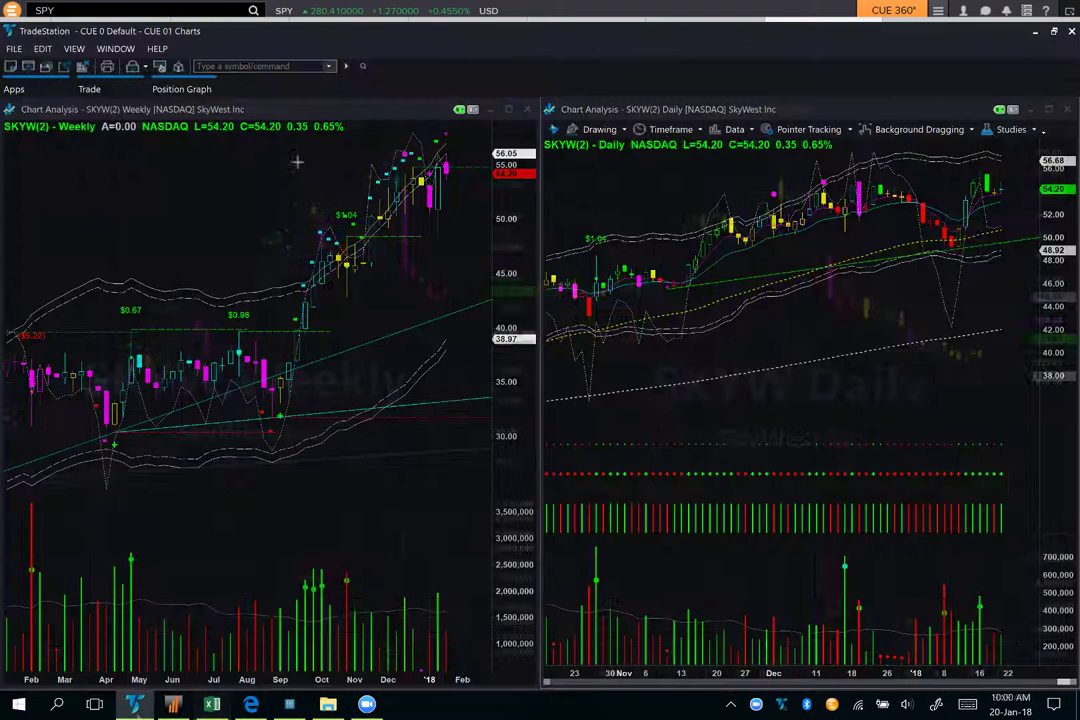
pyautogui.moveTo(288, 159); pyautogui.dragTo(395, 153)
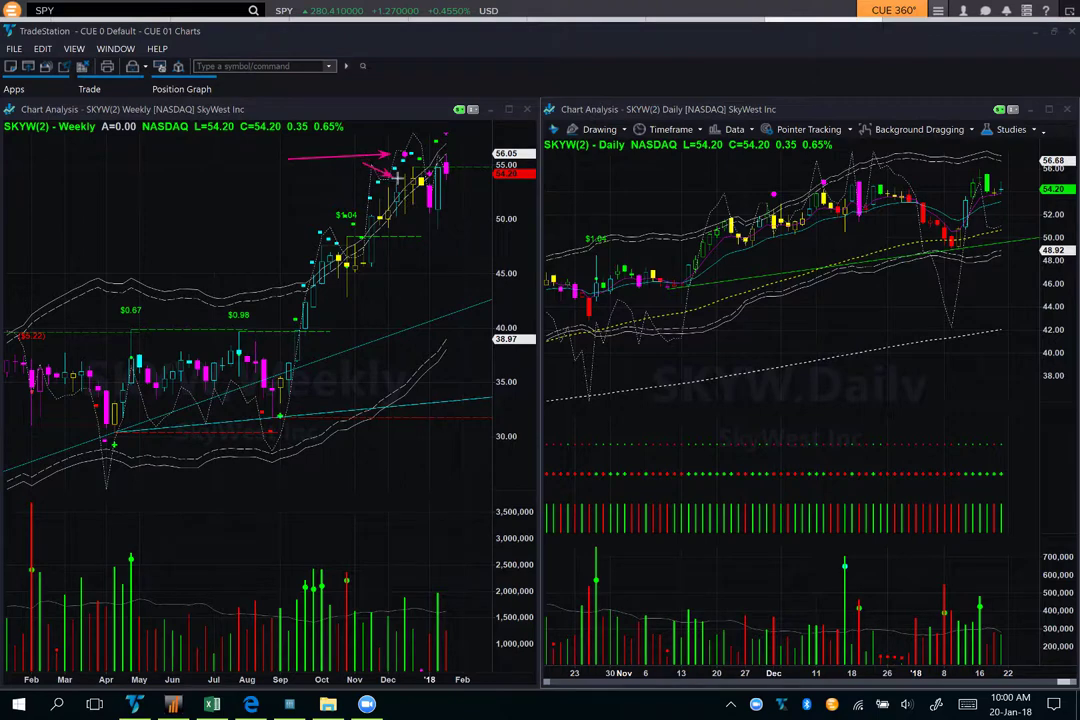
pyautogui.moveTo(362, 163); pyautogui.dragTo(400, 176)
pyautogui.moveTo(425, 133); pyautogui.dragTo(434, 155)
pyautogui.moveTo(409, 260); pyautogui.dragTo(433, 223)
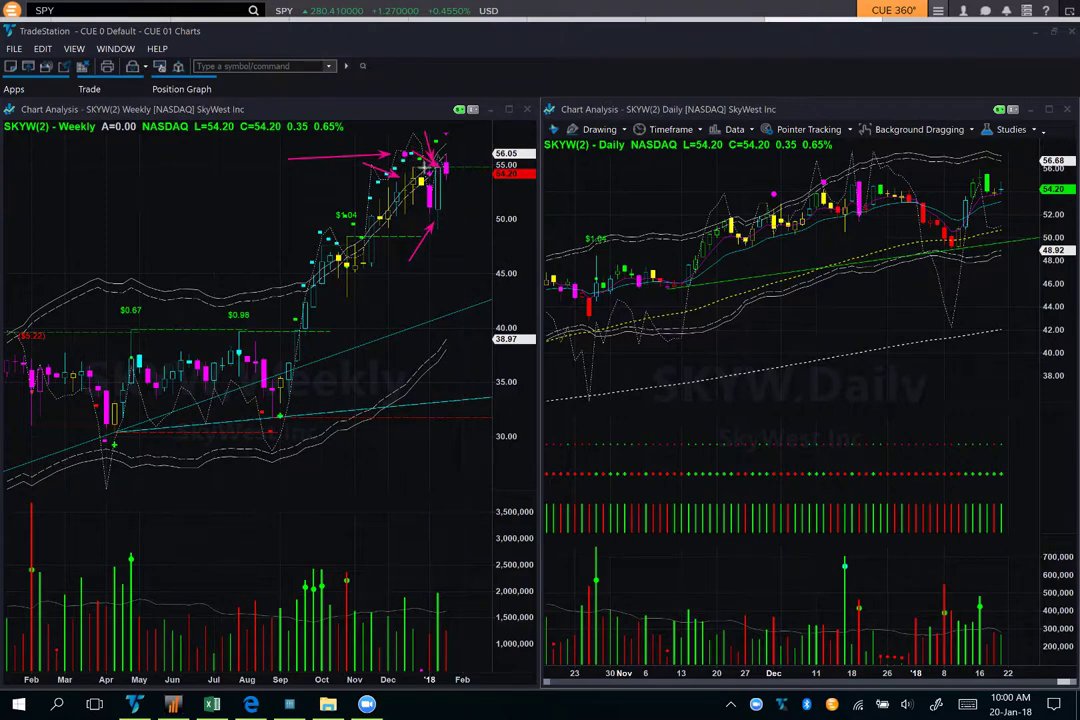
# Mark the level near 55, the December signal dot and the latest candle on the SKYW weekly chart with arrows.
pyautogui.moveTo(443, 168); pyautogui.dragTo(497, 168)
pyautogui.moveTo(384, 133); pyautogui.dragTo(401, 151)
pyautogui.moveTo(491, 141); pyautogui.dragTo(452, 161)
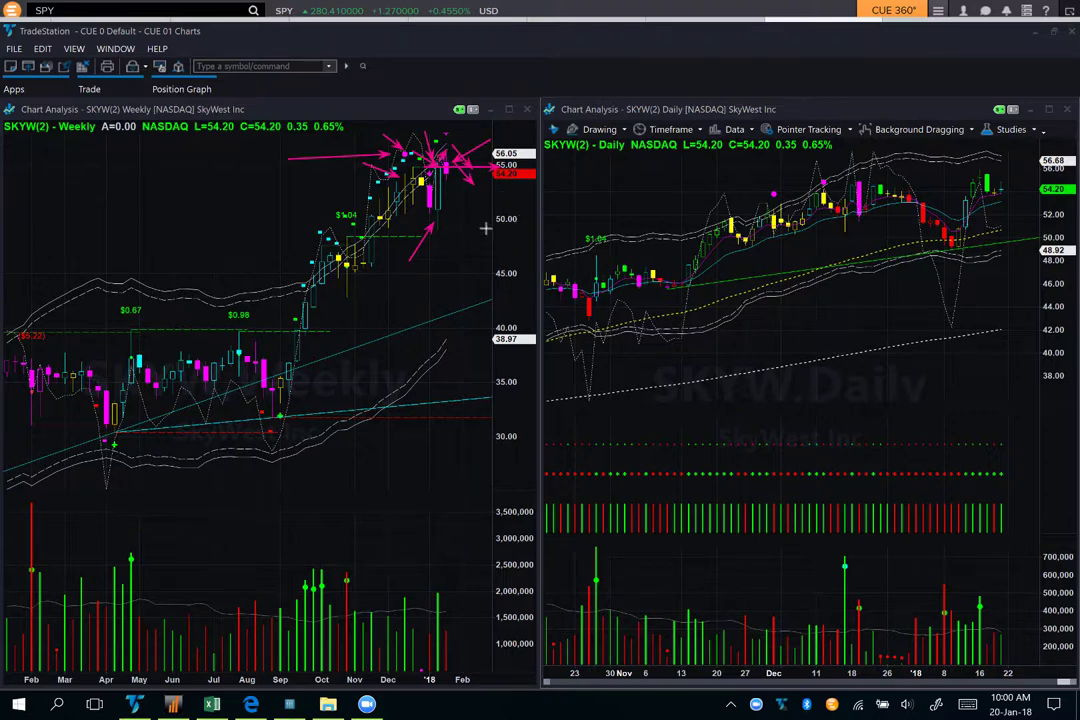
pyautogui.moveTo(483, 240); pyautogui.dragTo(452, 176)
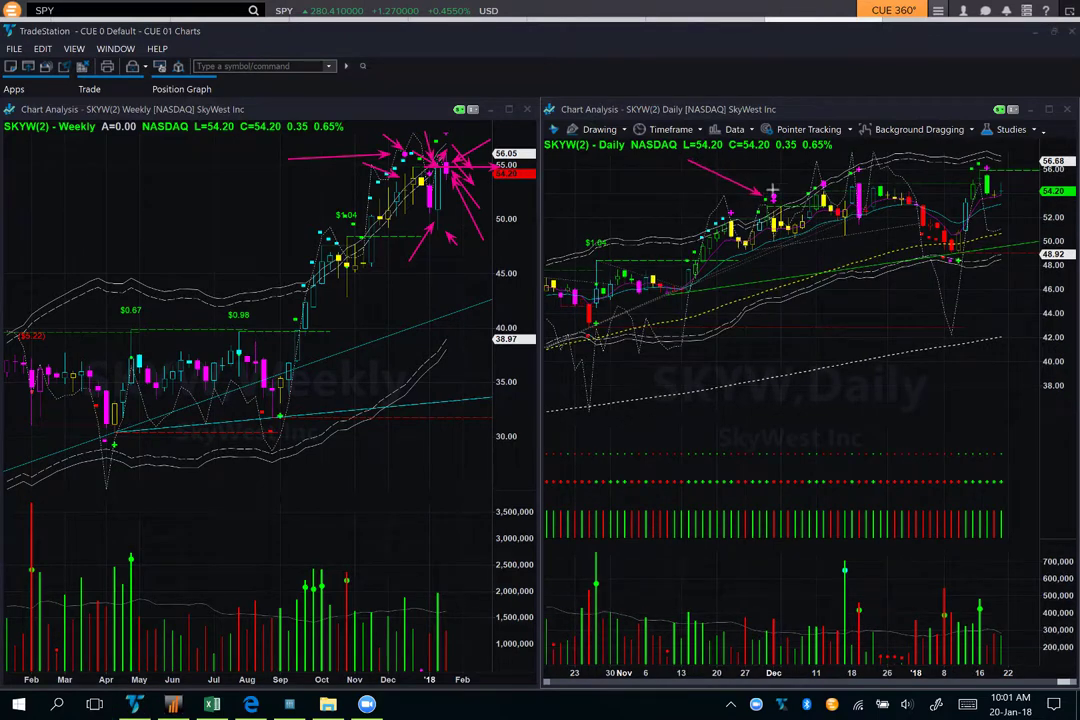
# Draw arrows on the SKYW daily chart over the December highs, the level near 55, the January rally and the latest drop.
pyautogui.moveTo(772, 180); pyautogui.dragTo(820, 182)
pyautogui.moveTo(830, 186); pyautogui.dragTo(868, 187)
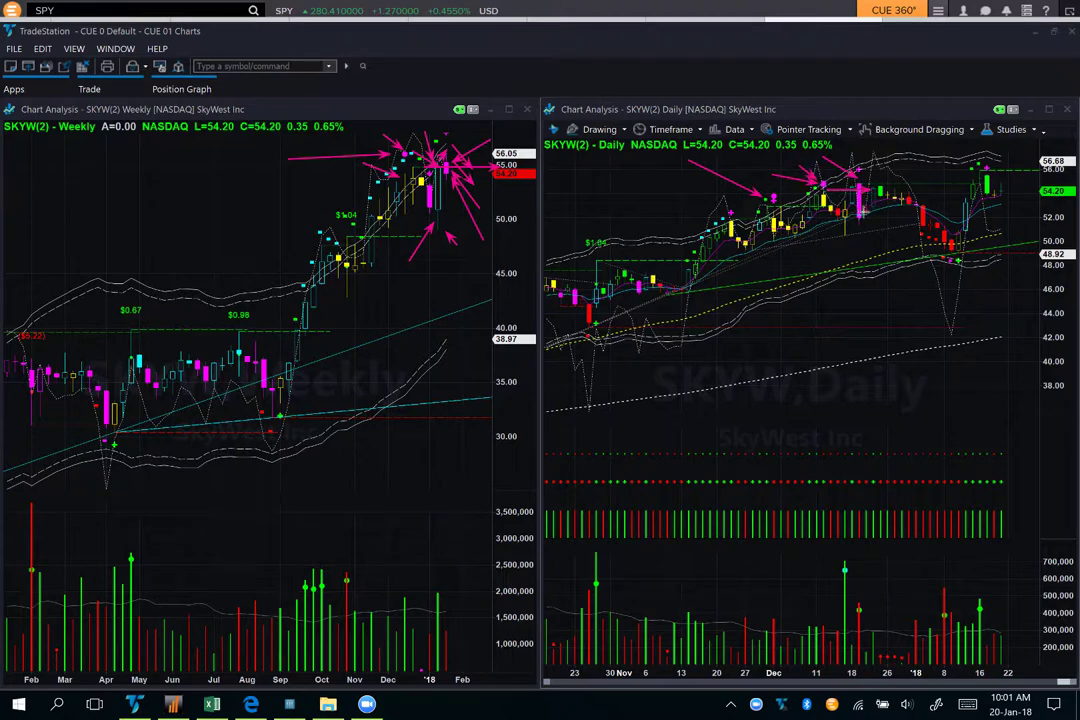
pyautogui.moveTo(866, 196)
pyautogui.mouseDown()
pyautogui.moveTo(955, 262)
pyautogui.moveTo(971, 162)
pyautogui.mouseUp()
pyautogui.moveTo(872, 178); pyautogui.dragTo(968, 180)
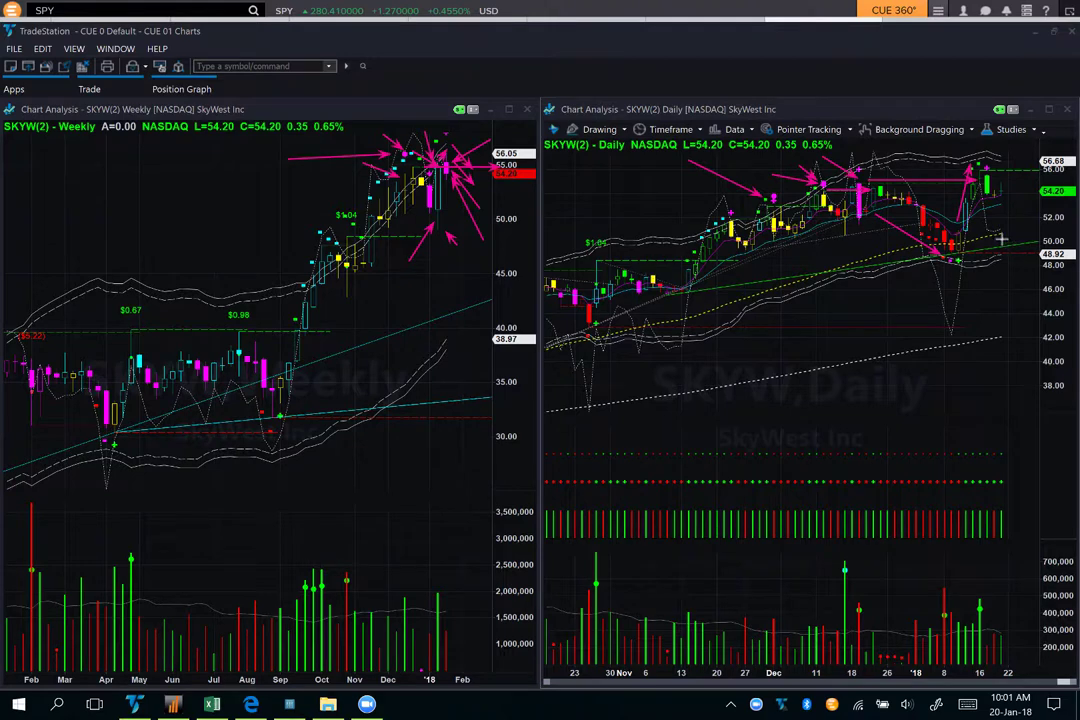
pyautogui.moveTo(990, 162); pyautogui.dragTo(1020, 193)
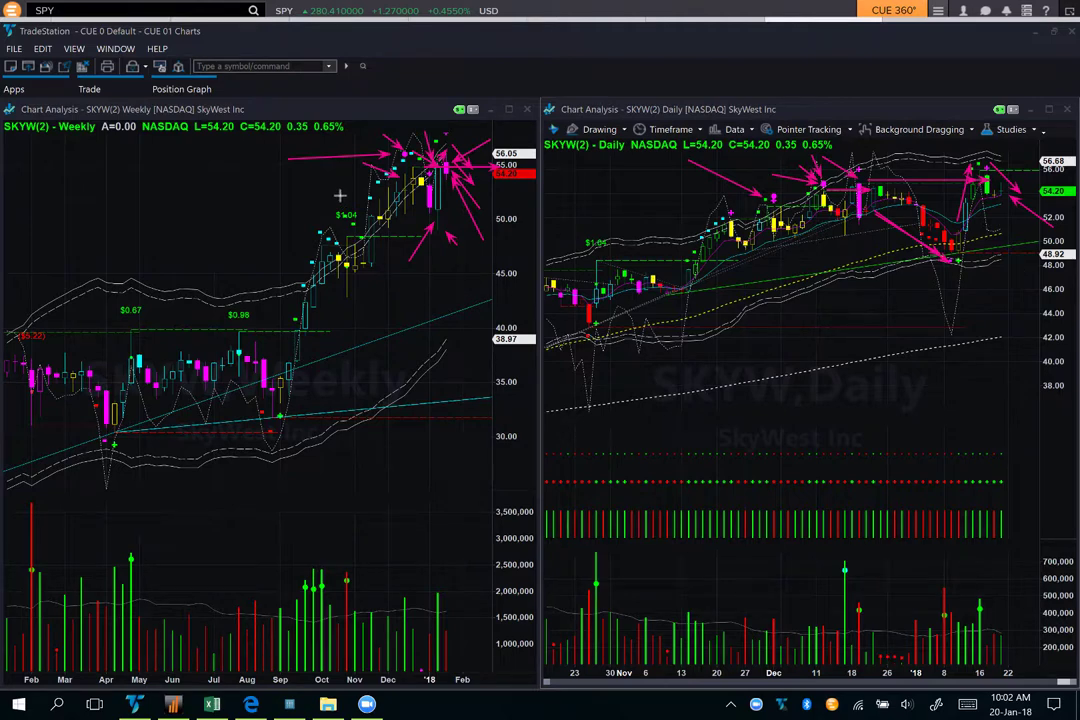
# Add arrows to the weekly December high and along the daily level near 55, and clear all arrows from the SKYW charts.
pyautogui.moveTo(245, 178); pyautogui.dragTo(404, 158)
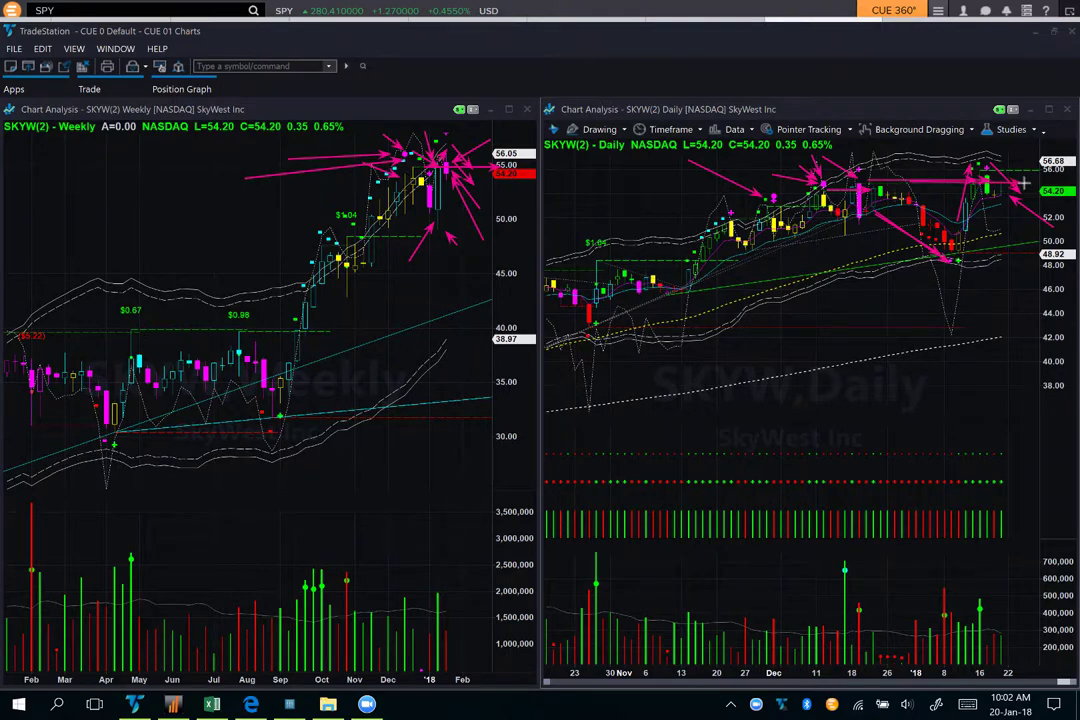
pyautogui.moveTo(983, 180); pyautogui.dragTo(1025, 182)
pyautogui.press('Escape')
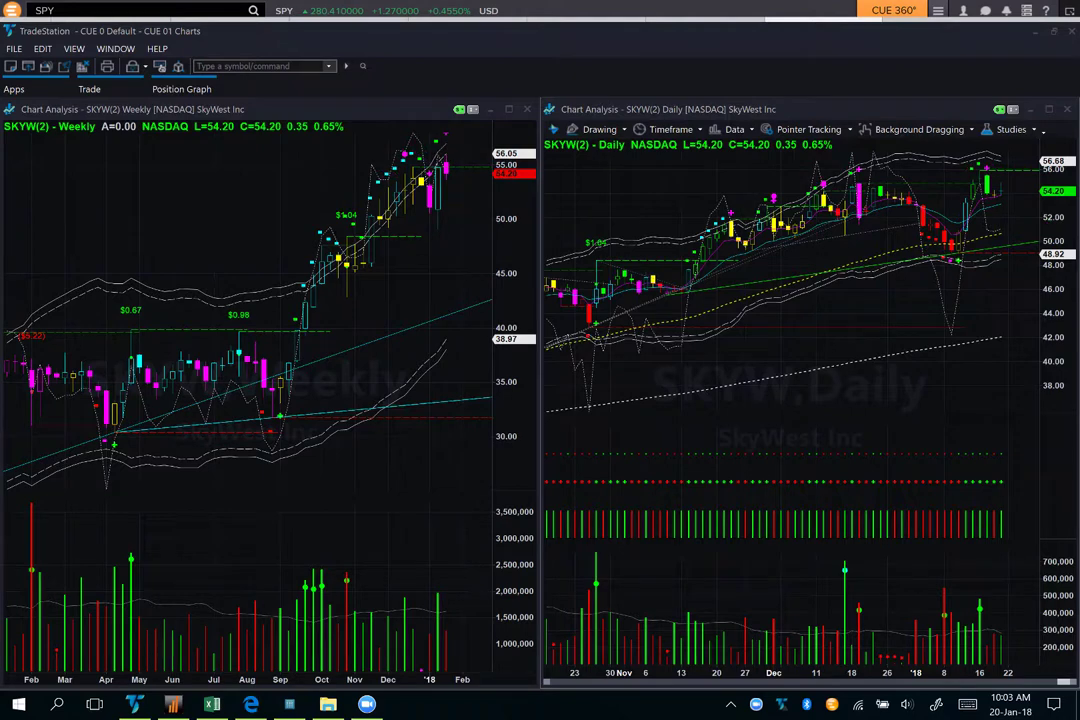
# Point arrows at the latest SKYW weekly candle and at the daily level near 55, January high, recent volume and downside path.
pyautogui.moveTo(490, 139); pyautogui.dragTo(456, 154)
pyautogui.moveTo(860, 178); pyautogui.dragTo(1020, 178)
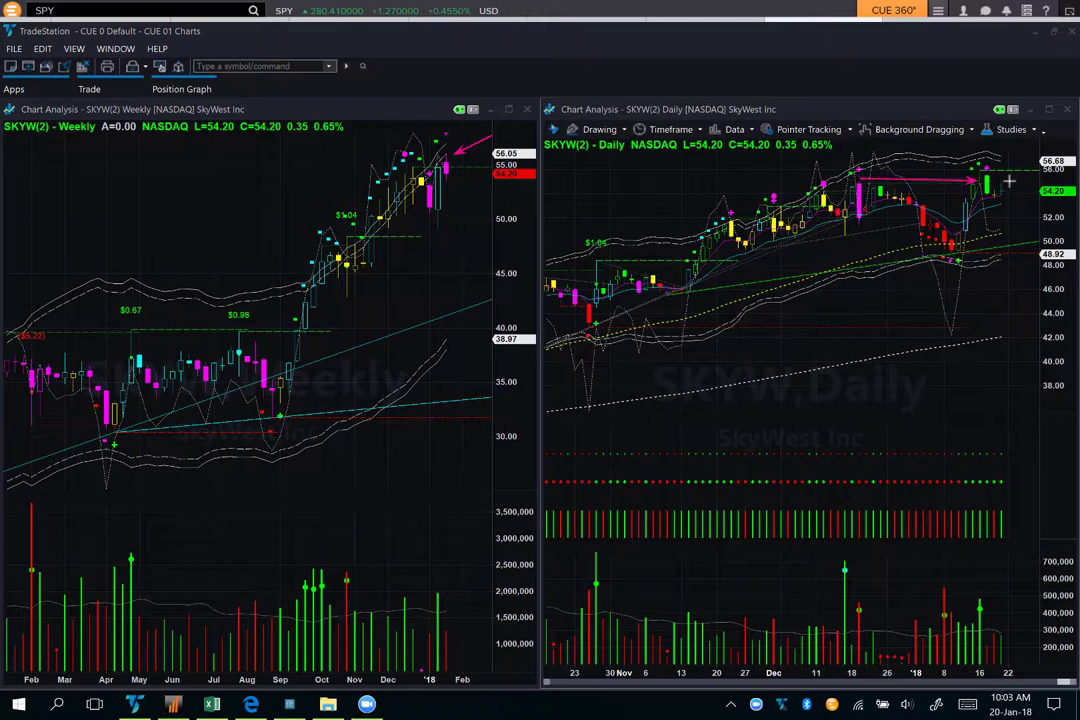
pyautogui.moveTo(961, 149); pyautogui.dragTo(985, 166)
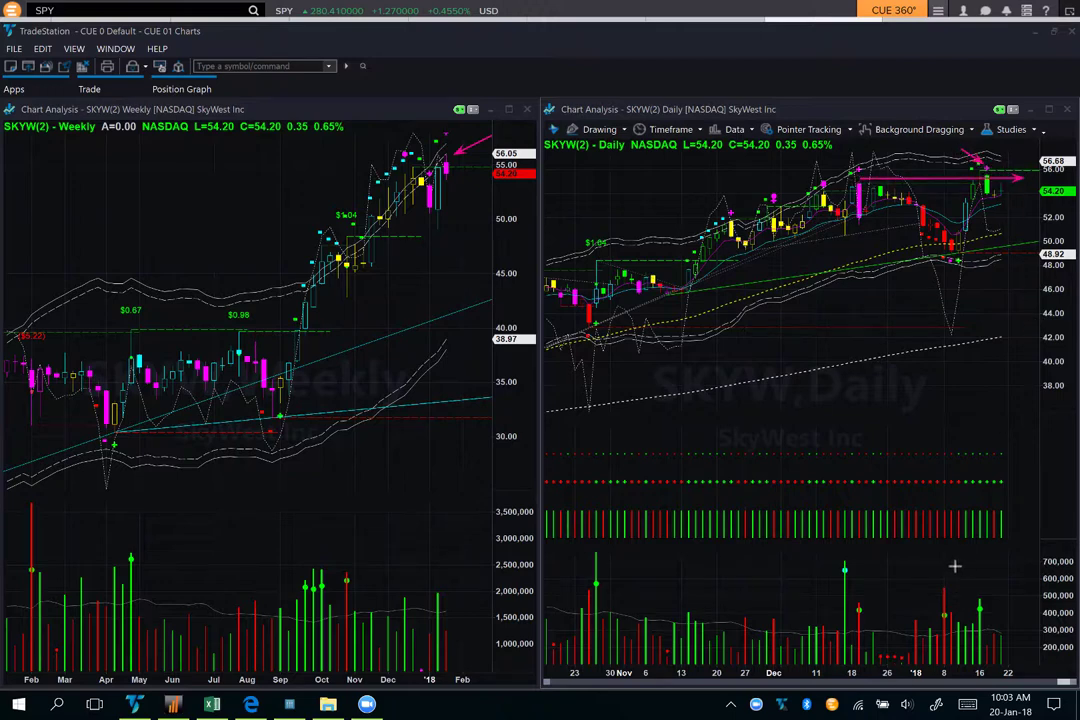
pyautogui.moveTo(956, 567); pyautogui.dragTo(975, 598)
pyautogui.moveTo(1004, 186); pyautogui.dragTo(1024, 210)
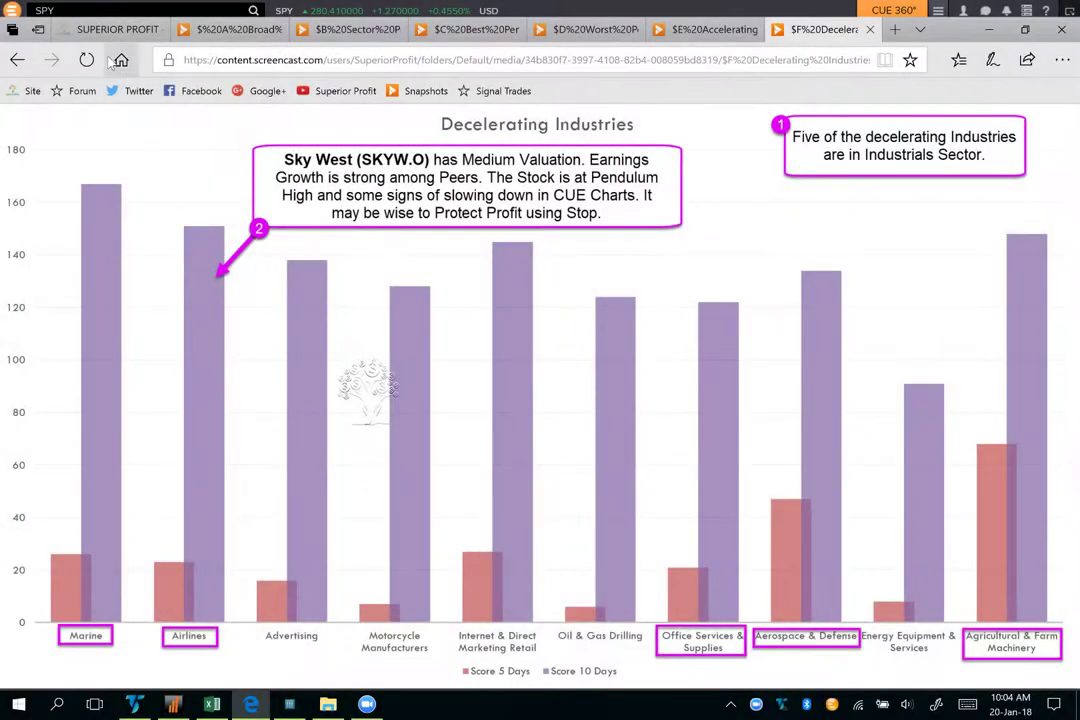
# Open the Superior Profit page, and review CBL's relative value score, dividend yield and short squeeze score in the CUE Vital workbook.
pyautogui.click(95, 30)
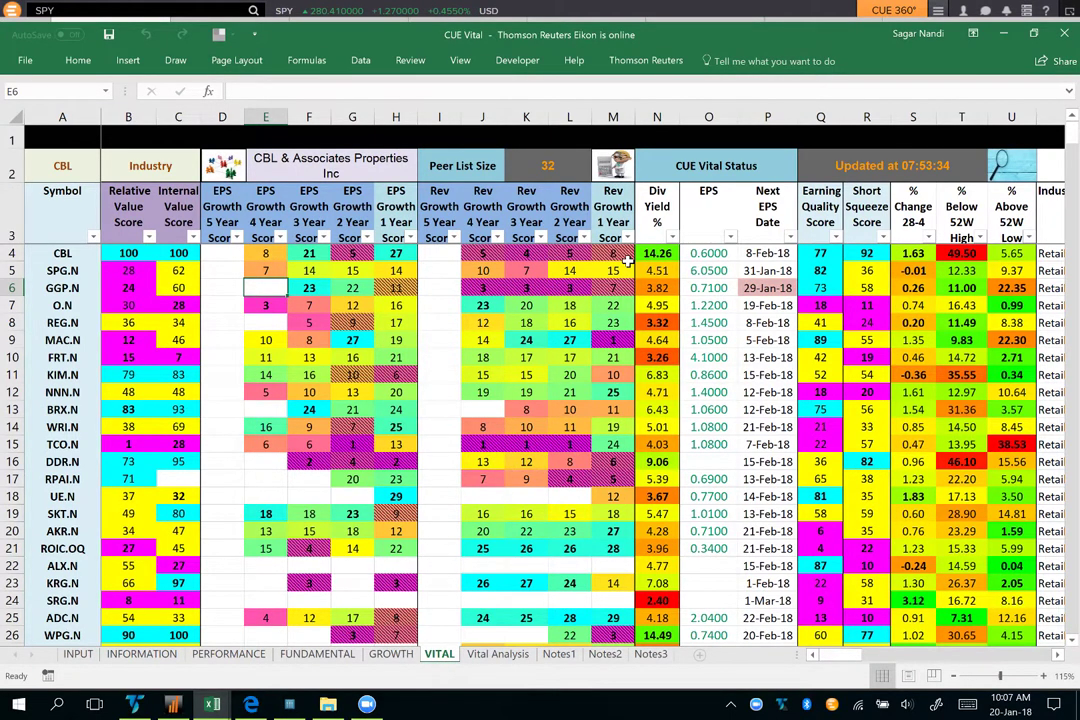
pyautogui.click(66, 160)
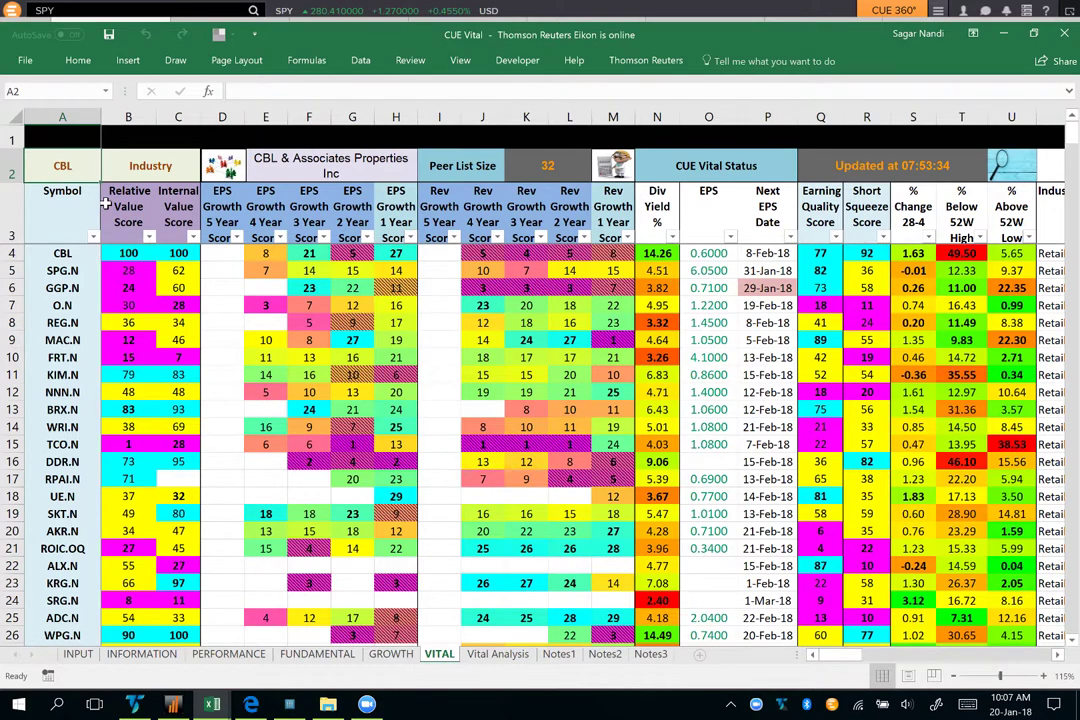
pyautogui.click(55, 254)
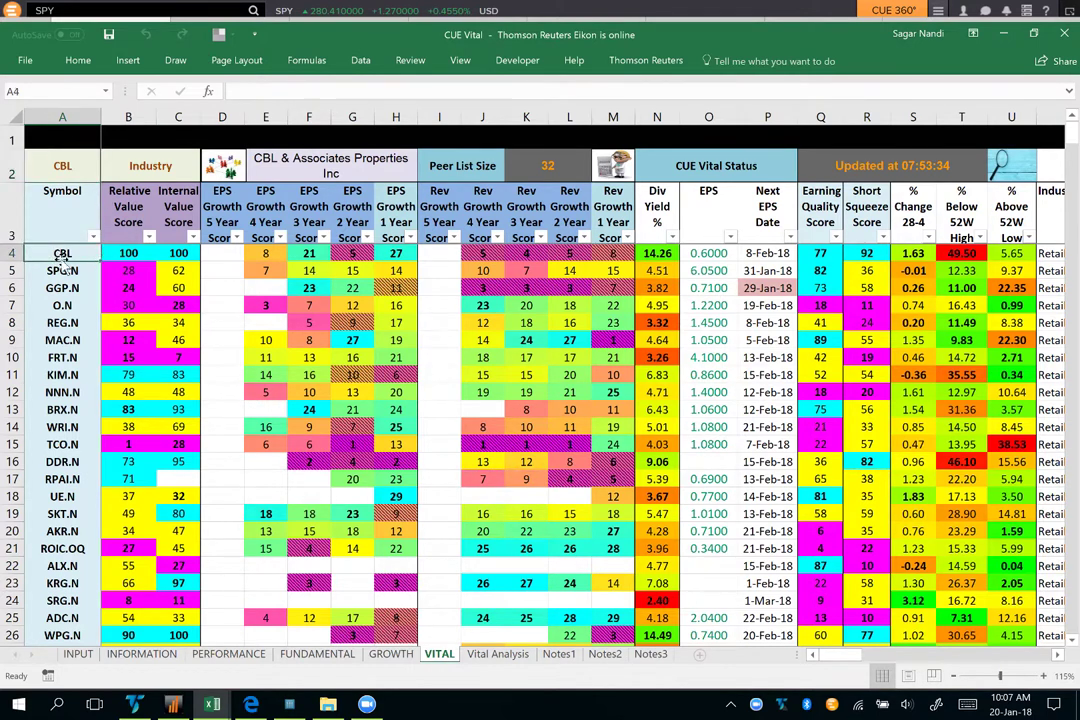
pyautogui.click(128, 254)
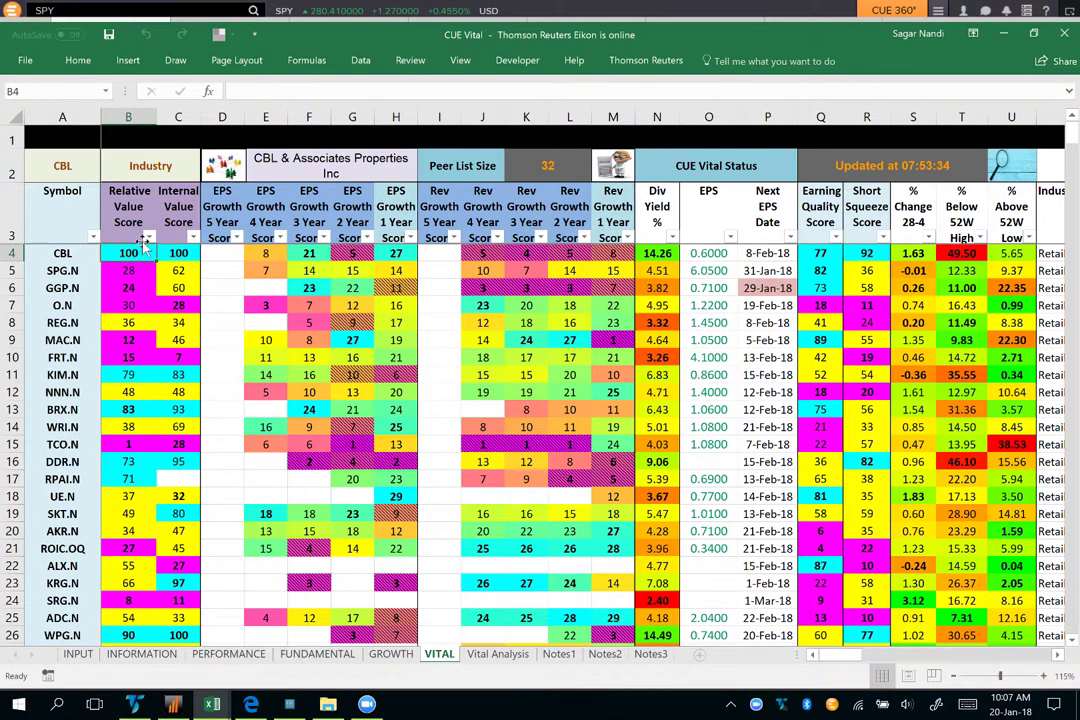
pyautogui.click(668, 255)
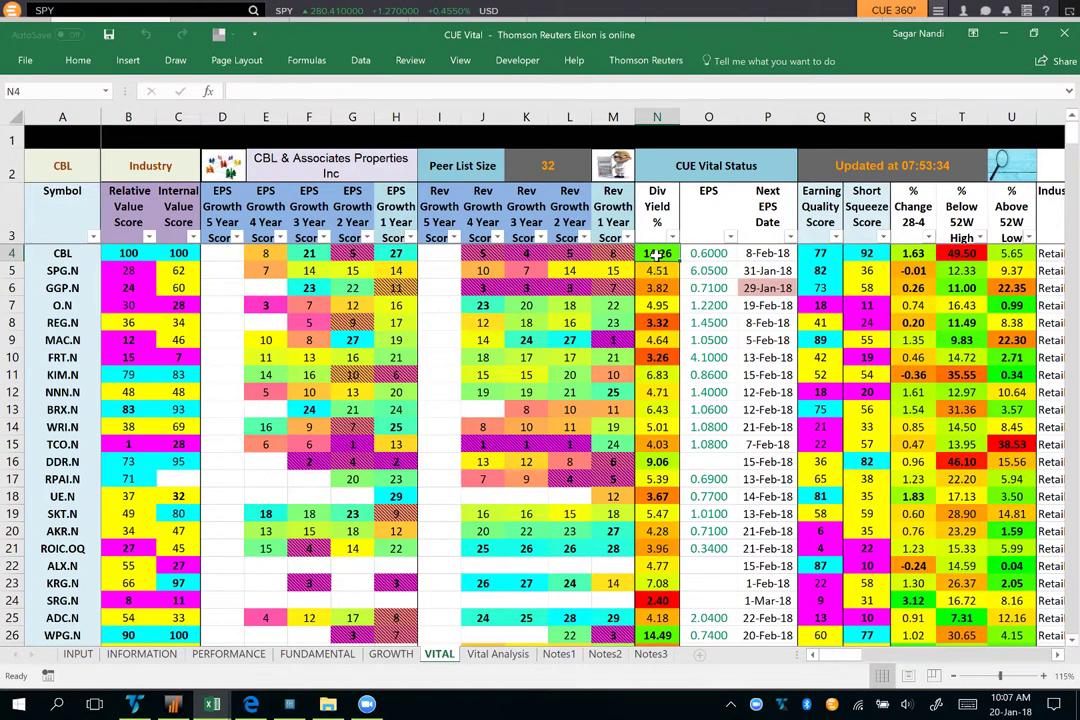
pyautogui.click(850, 258)
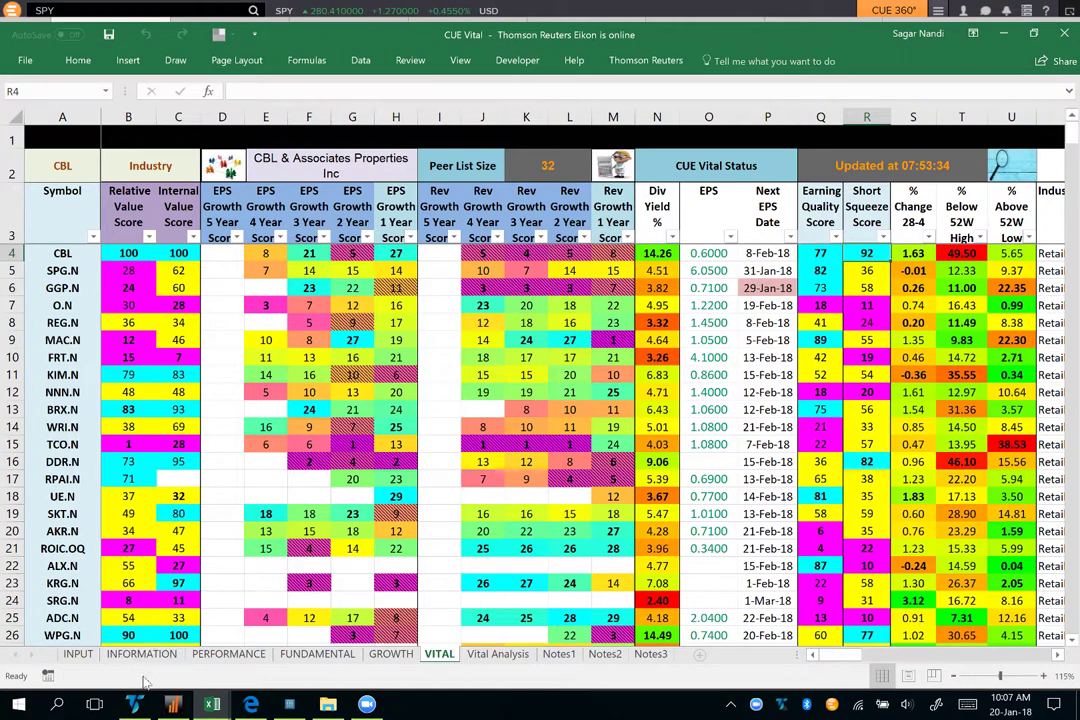
# Switch to TradeStation and load the CBL symbol in the stock charts.
pyautogui.moveTo(138, 710)
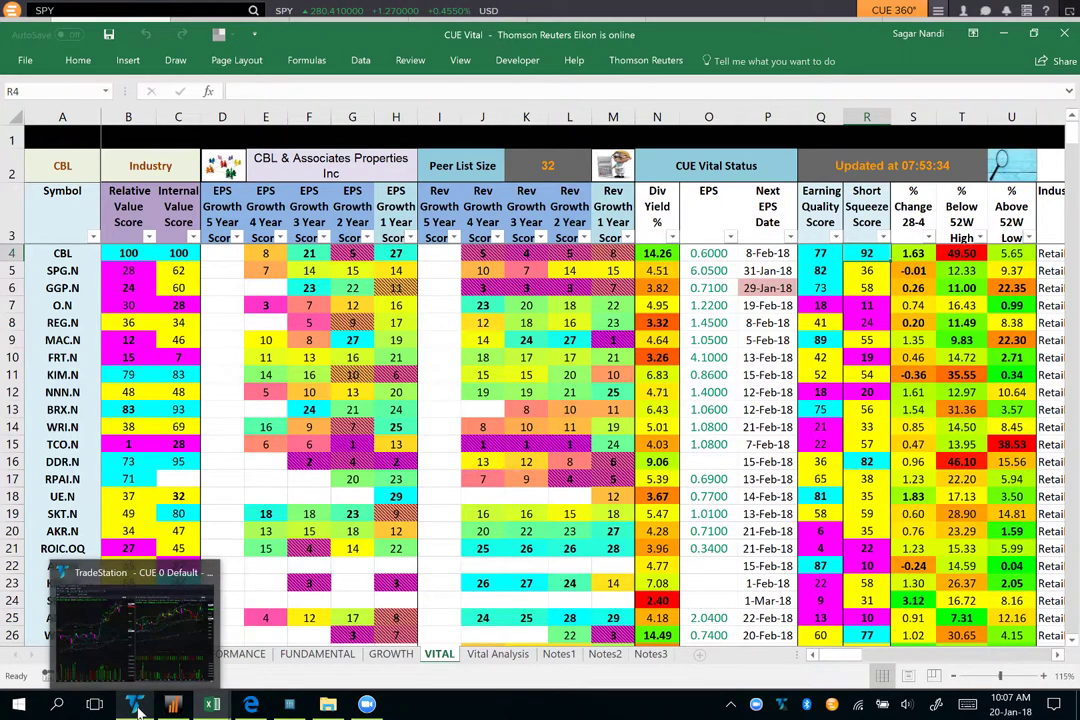
pyautogui.click(137, 708)
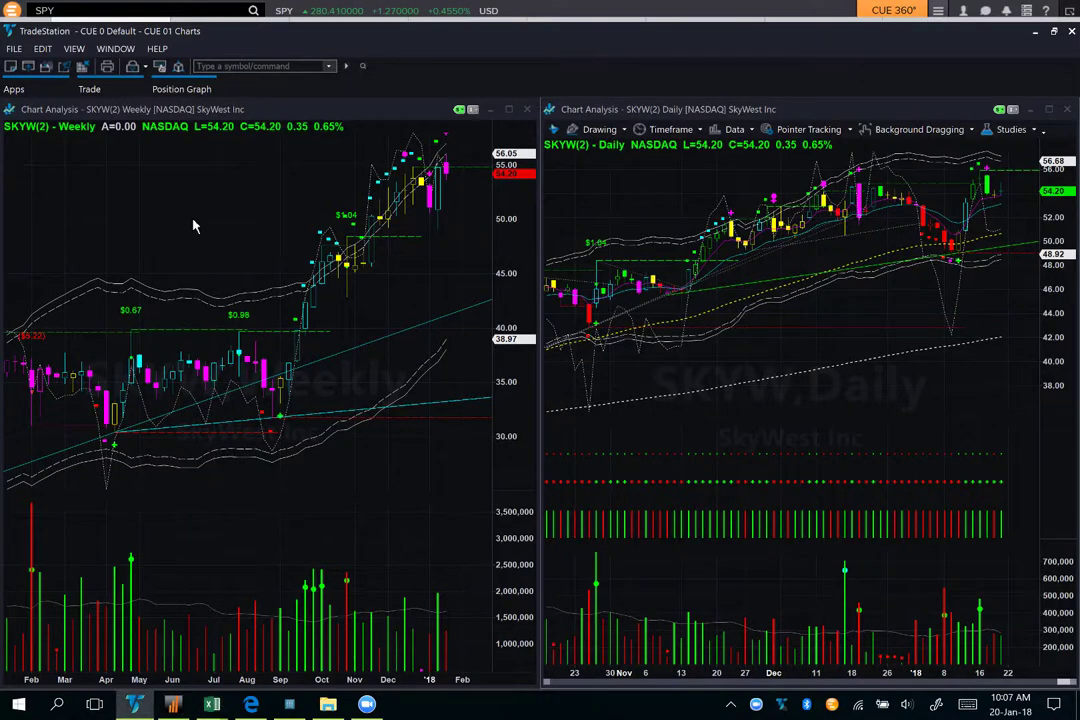
pyautogui.write('CBL')
pyautogui.press('Return')
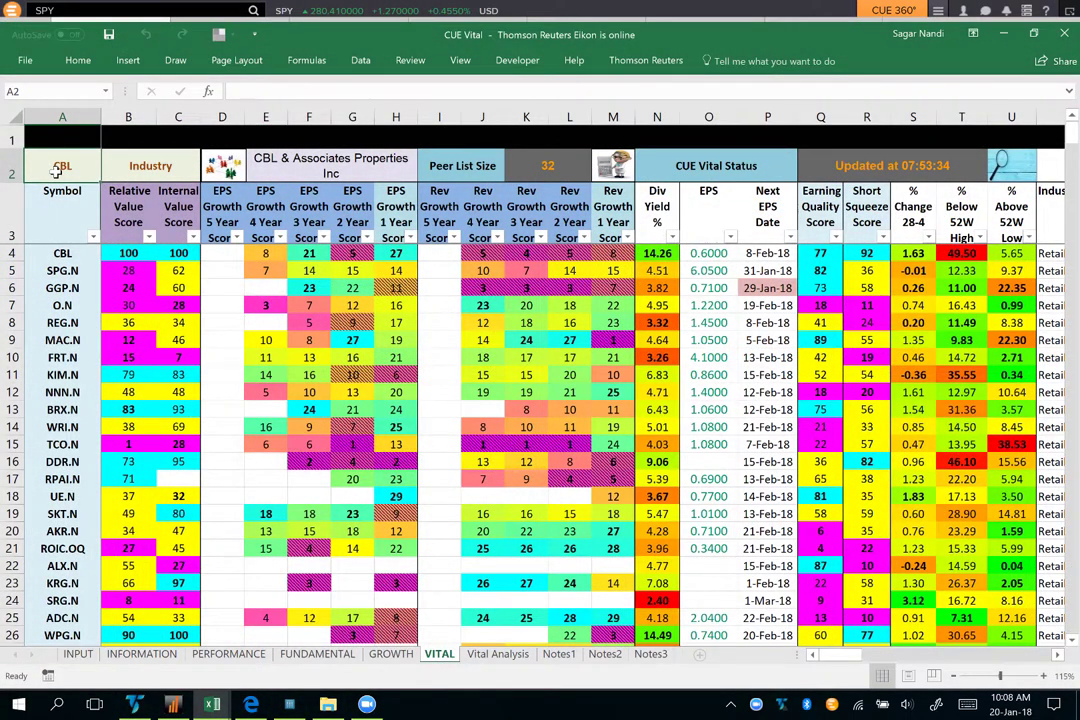
# Return to the CUE Vital workbook in Excel, set the company symbol to ctl and refresh the industry peer data.
pyautogui.write('ctl')
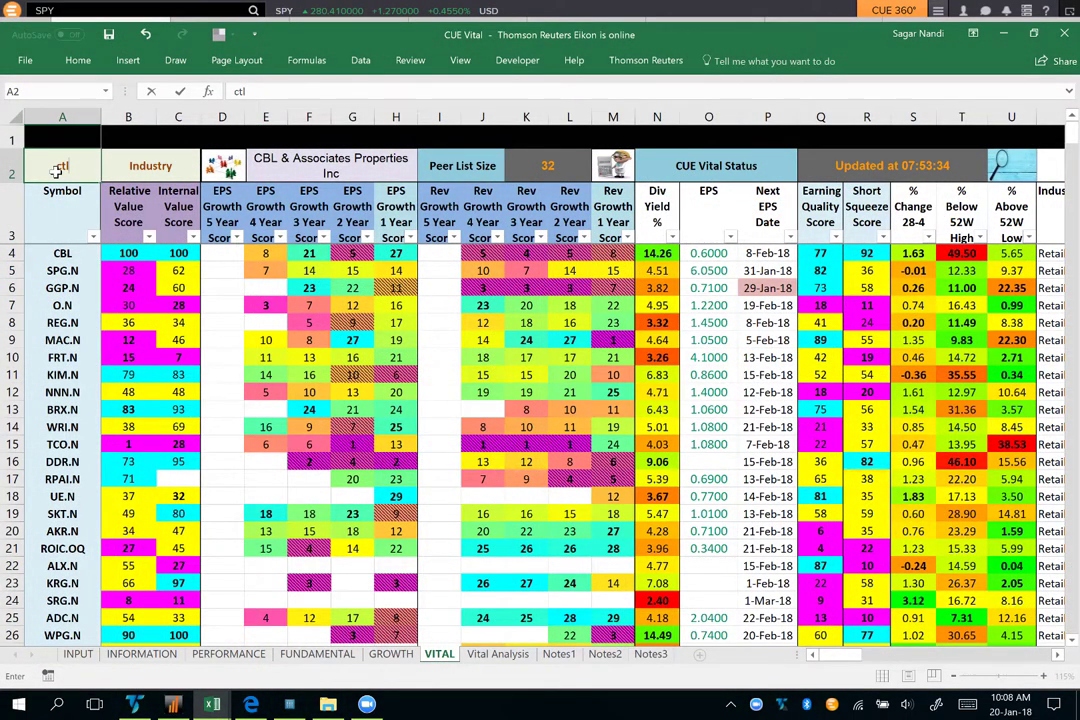
pyautogui.press('Tab')
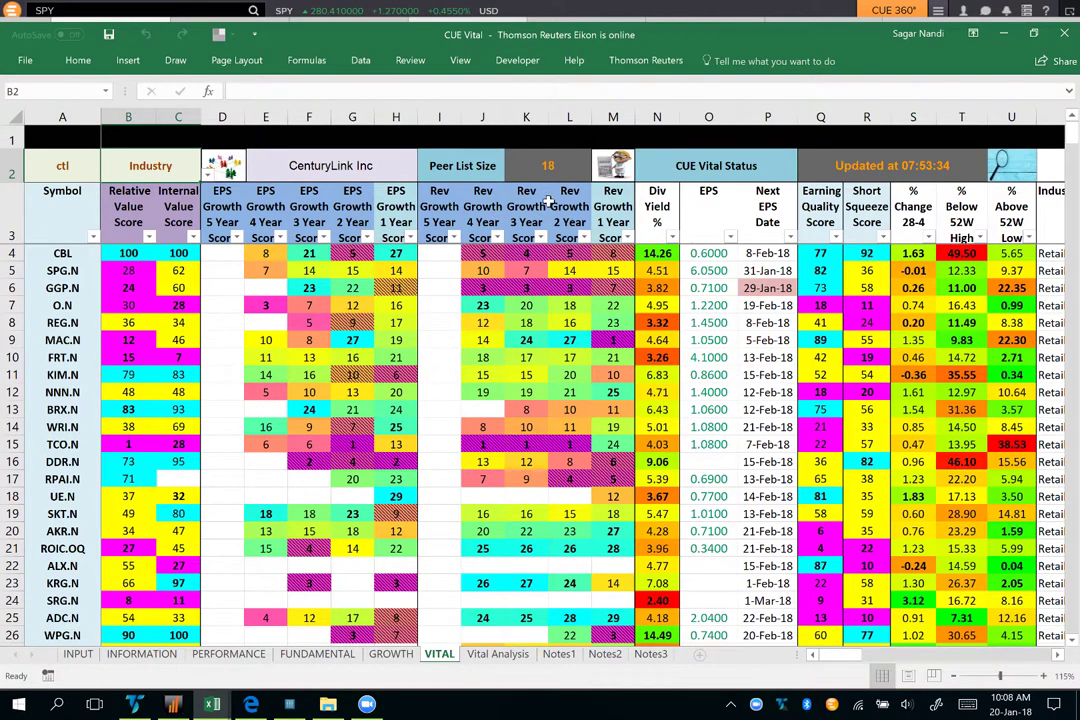
pyautogui.click(613, 171)
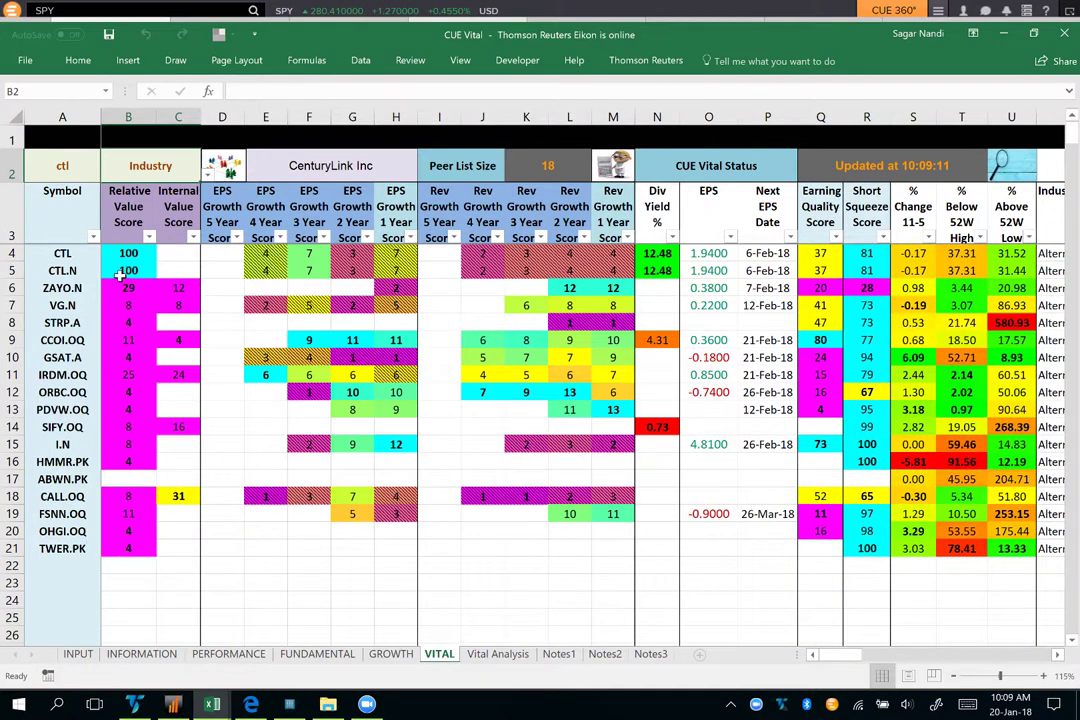
# Review the relative value score, dividend yield and short squeeze score in the CTL.N row.
pyautogui.click(120, 273)
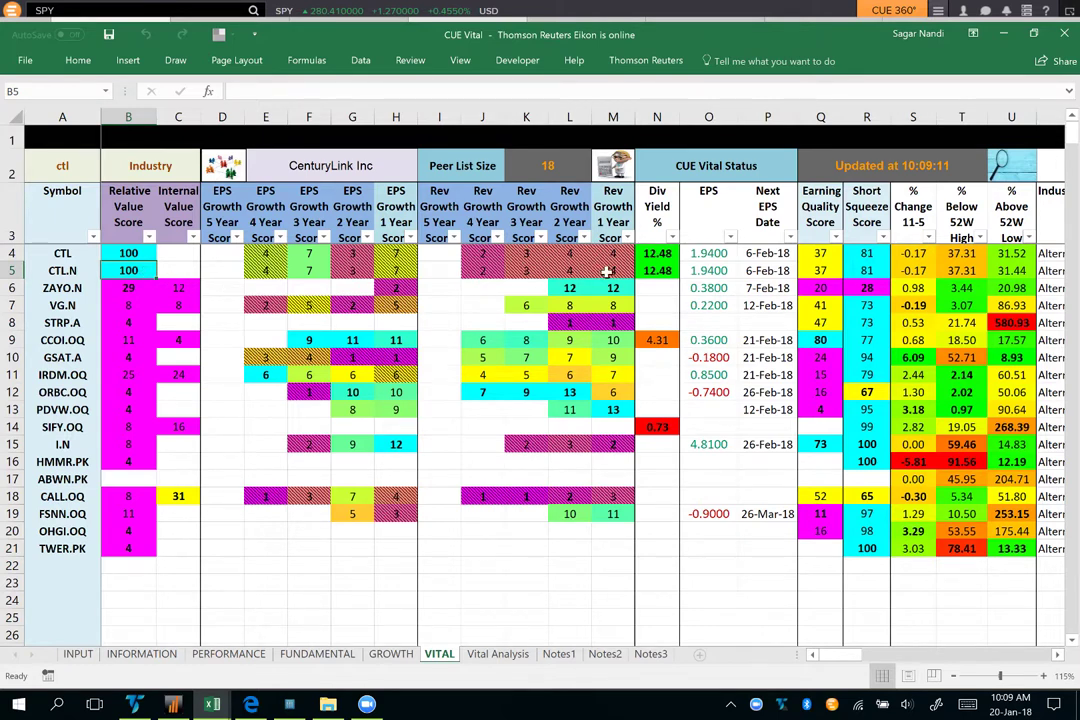
pyautogui.click(656, 270)
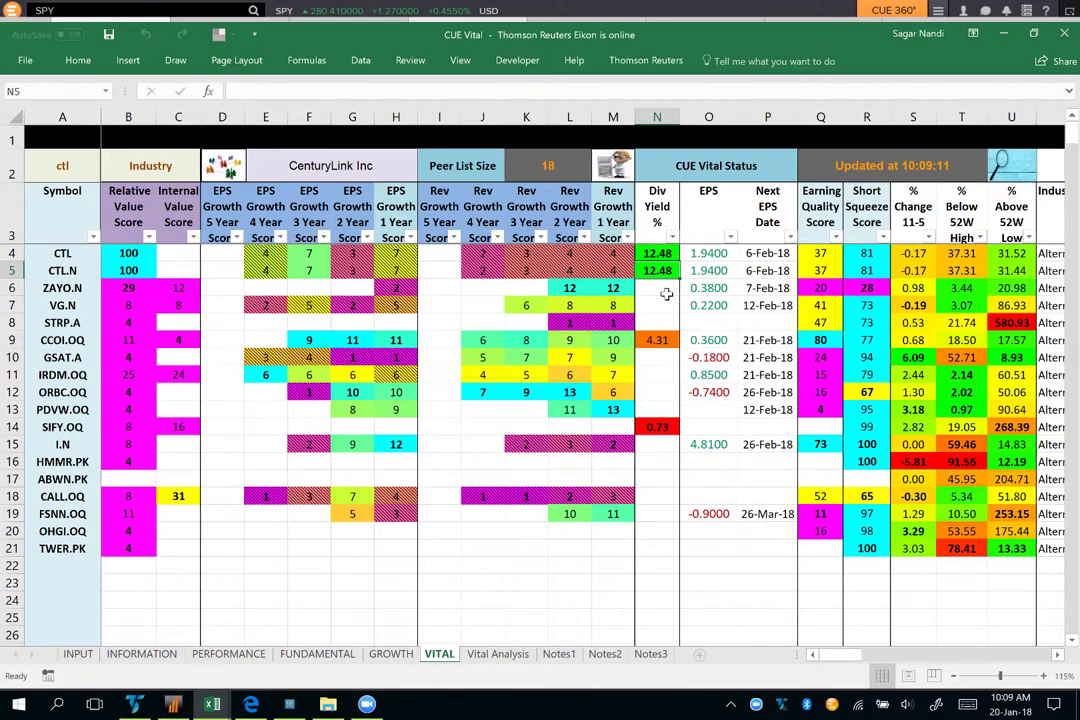
pyautogui.click(866, 271)
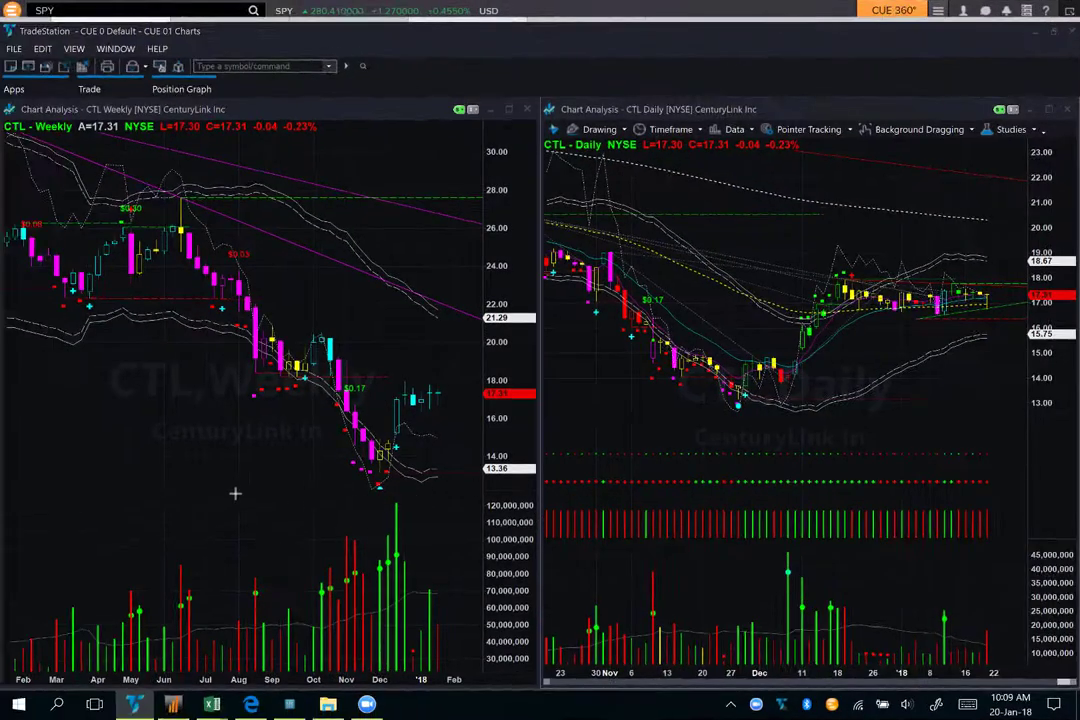
# In TradeStation, point arrows at the CTL lows around early December on the weekly and daily charts, and mark the weekly rebound and sideways move.
pyautogui.moveTo(222, 493); pyautogui.dragTo(376, 490)
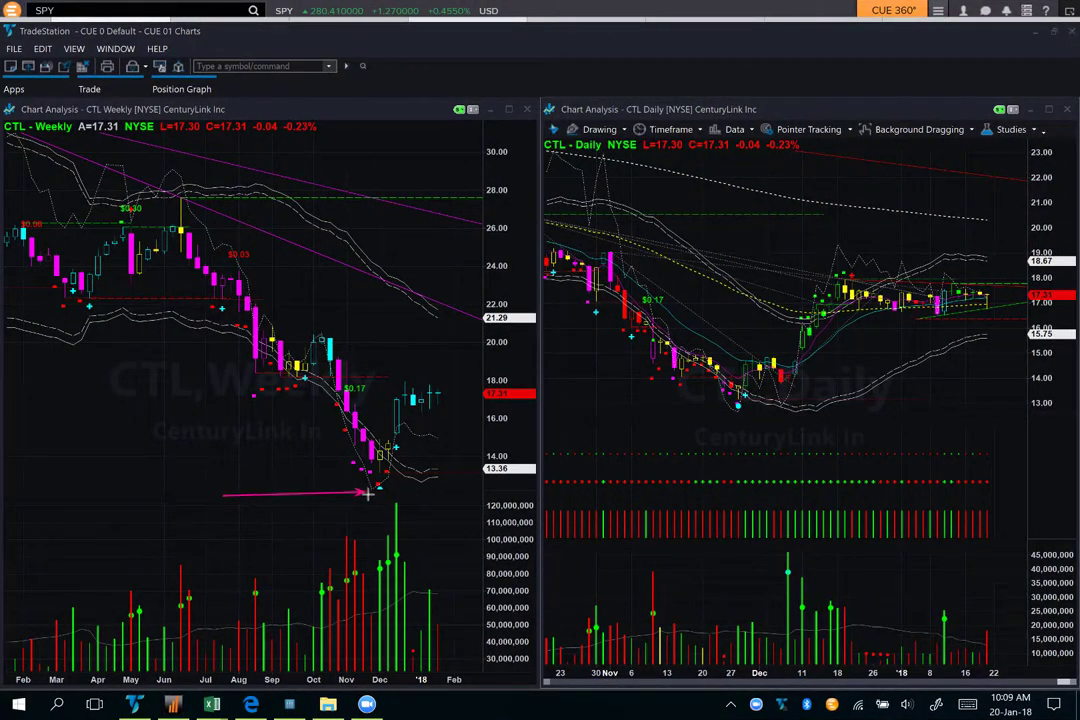
pyautogui.moveTo(617, 426); pyautogui.dragTo(733, 410)
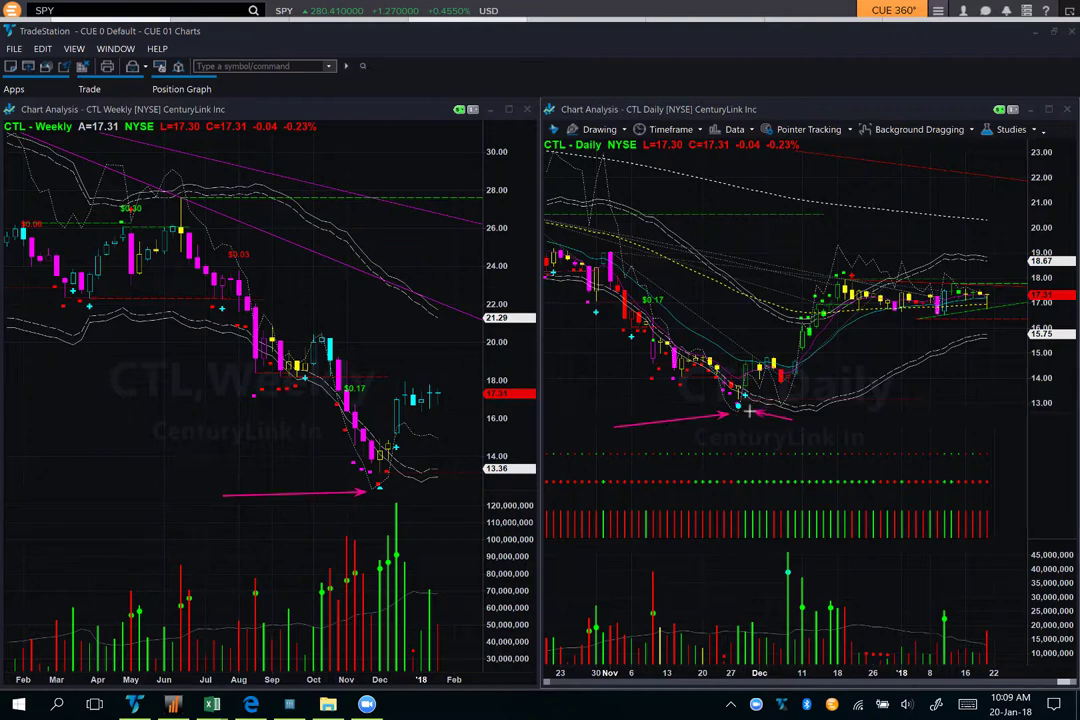
pyautogui.moveTo(790, 419); pyautogui.dragTo(749, 411)
pyautogui.moveTo(405, 442)
pyautogui.mouseDown()
pyautogui.moveTo(418, 414)
pyautogui.moveTo(456, 401)
pyautogui.mouseUp()
# Draw arrows on the CTL daily chart along the resistance near 18, the rising support near 17 and an upward breakout path.
pyautogui.moveTo(920, 283); pyautogui.dragTo(1028, 282)
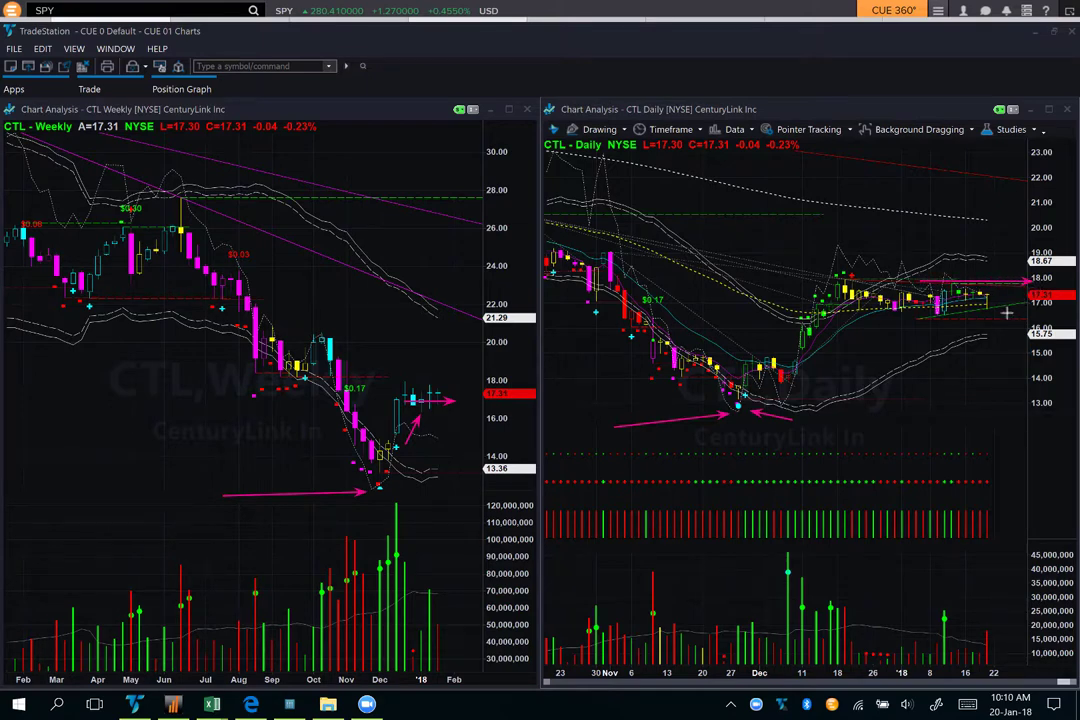
pyautogui.moveTo(945, 325); pyautogui.dragTo(1032, 302)
pyautogui.moveTo(900, 276); pyautogui.dragTo(1008, 278)
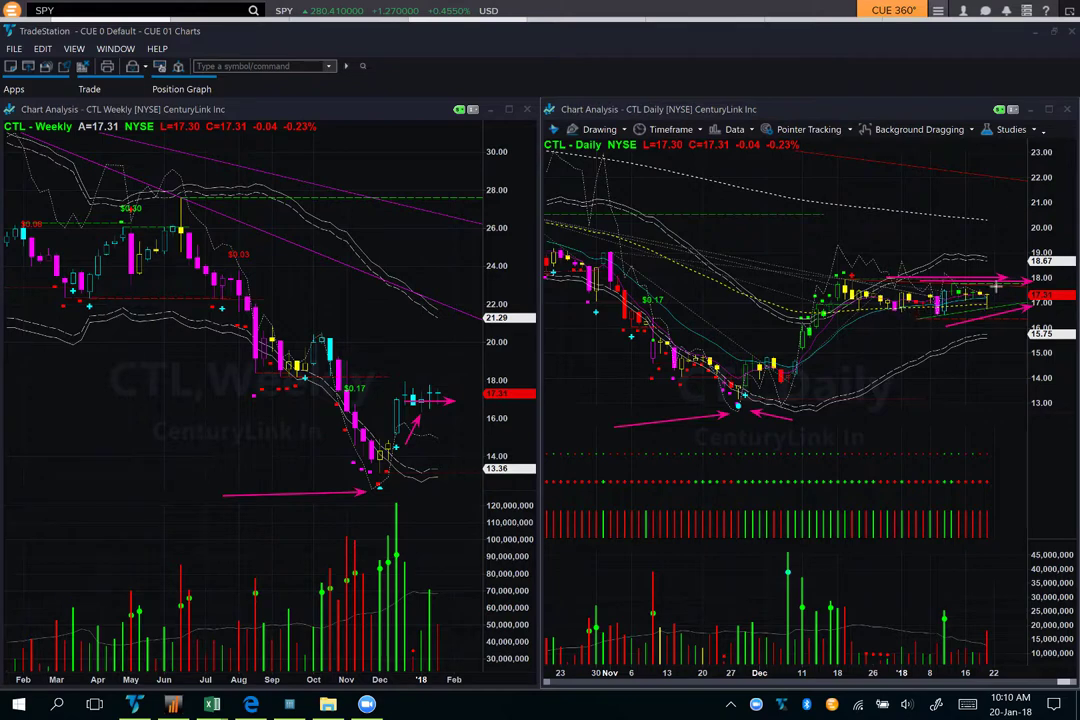
pyautogui.moveTo(1000, 274); pyautogui.dragTo(1001, 255)
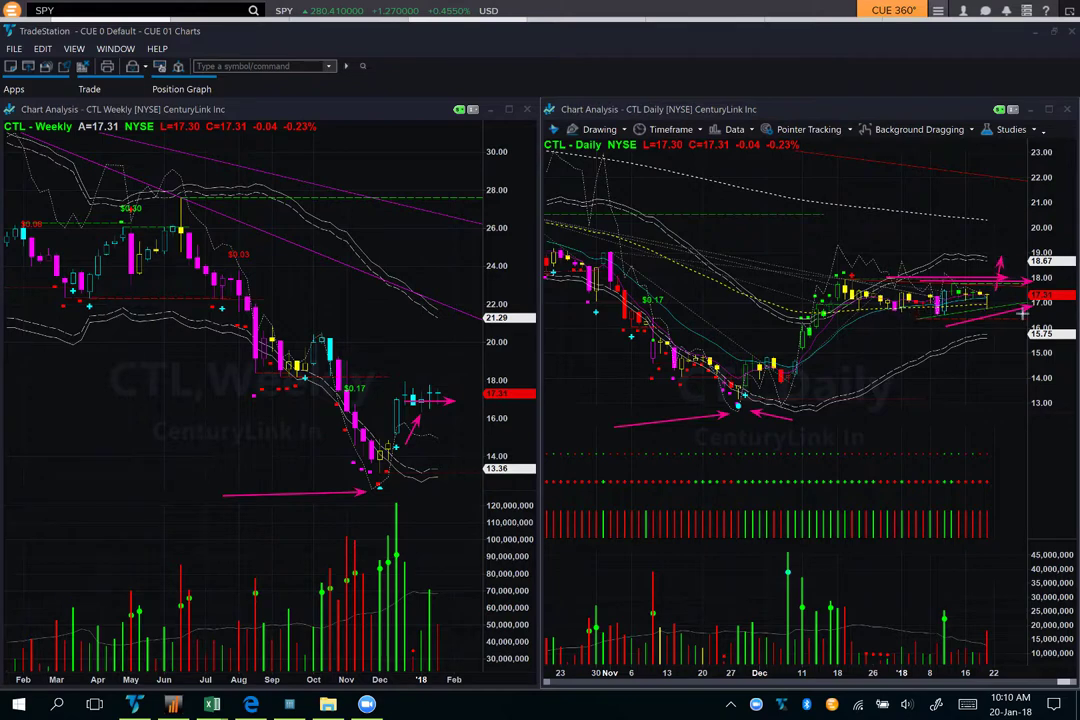